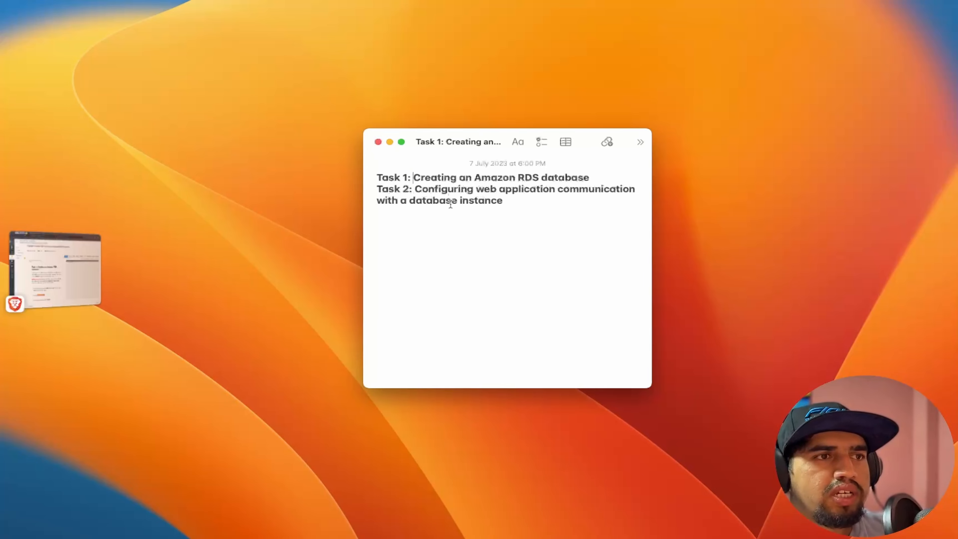
Switch to the browser's Module 5 Guided Lab page and launch the AWS Management Console from it.
click(72, 265)
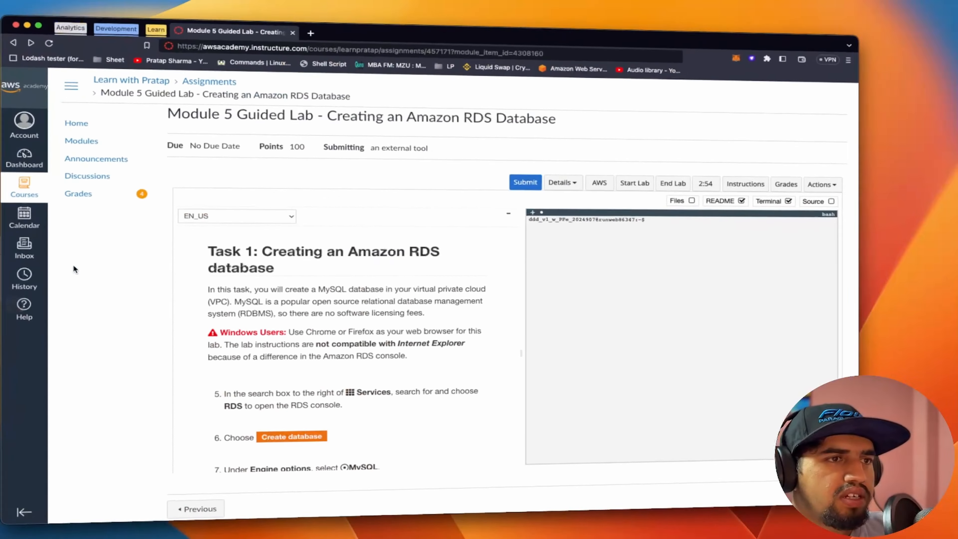
scroll(427, 288, down, 1)
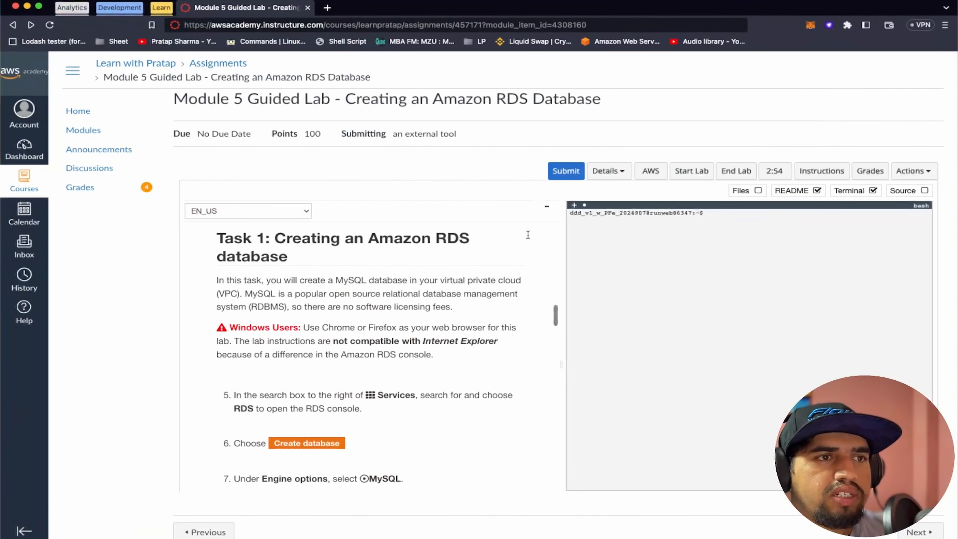
click(660, 177)
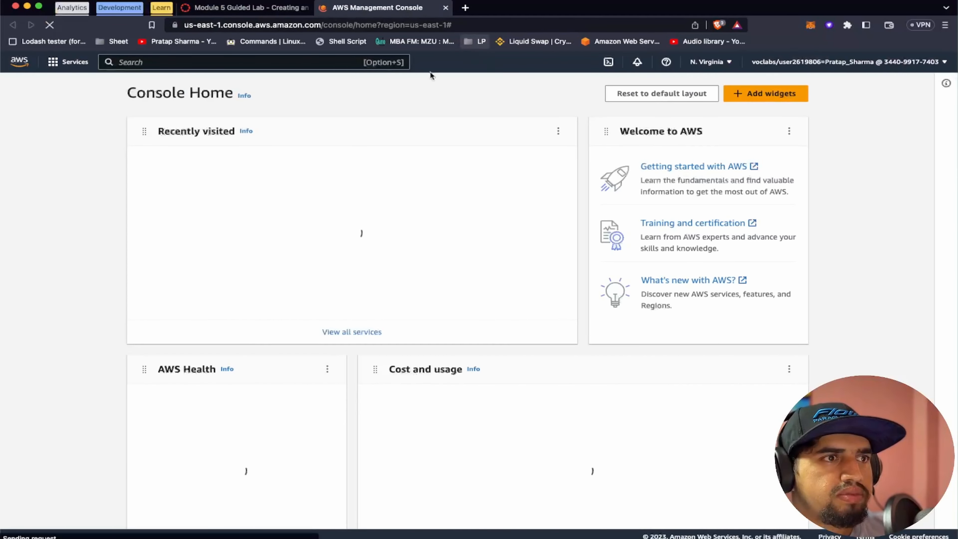
Read the lab's first Task 1 instructions, then search the AWS console for "rds" and open the RDS service.
click(248, 9)
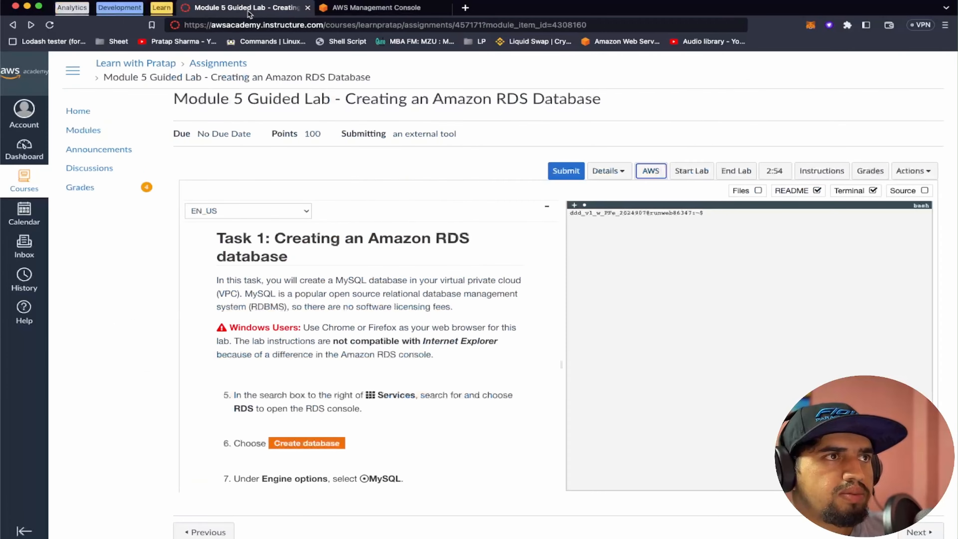
scroll(357, 323, down, 1)
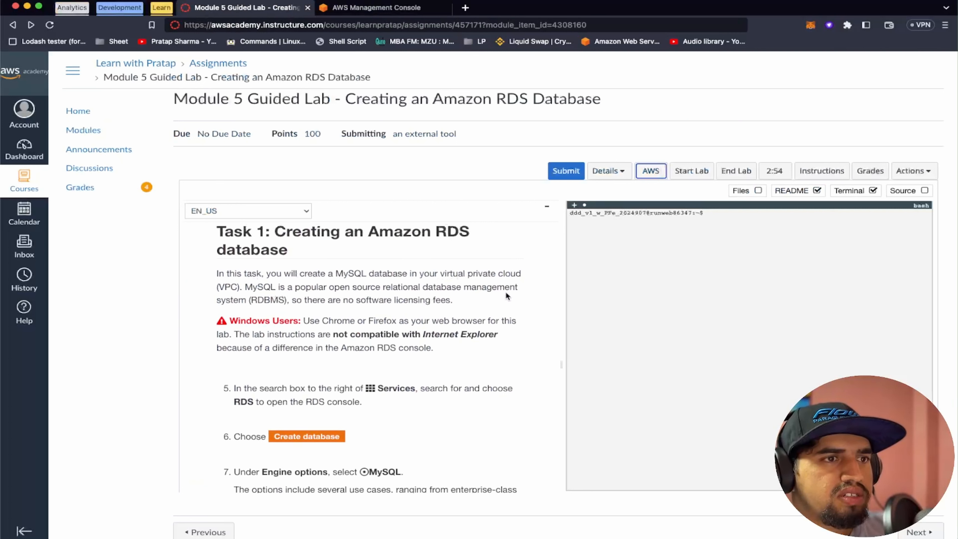
scroll(383, 314, down, 2)
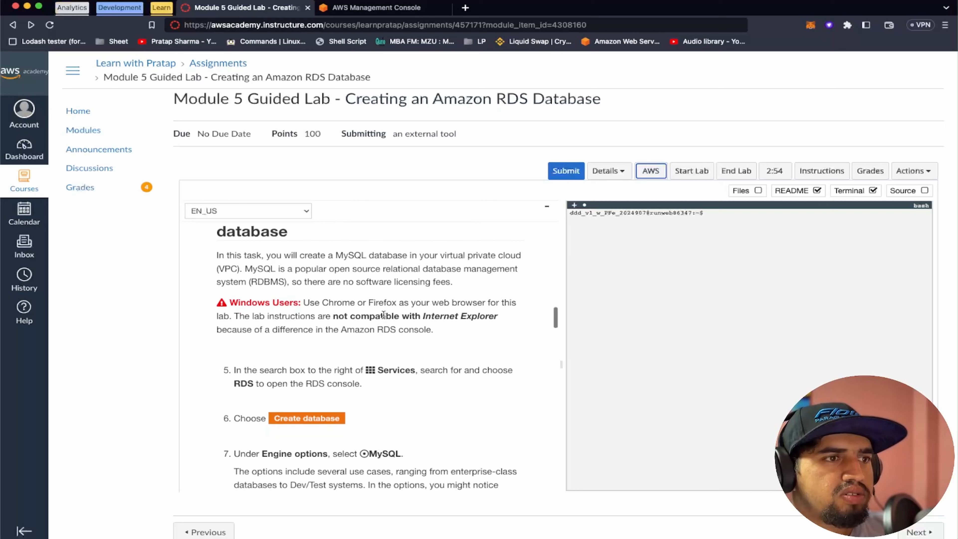
scroll(427, 328, down, 1)
scroll(428, 327, down, 3)
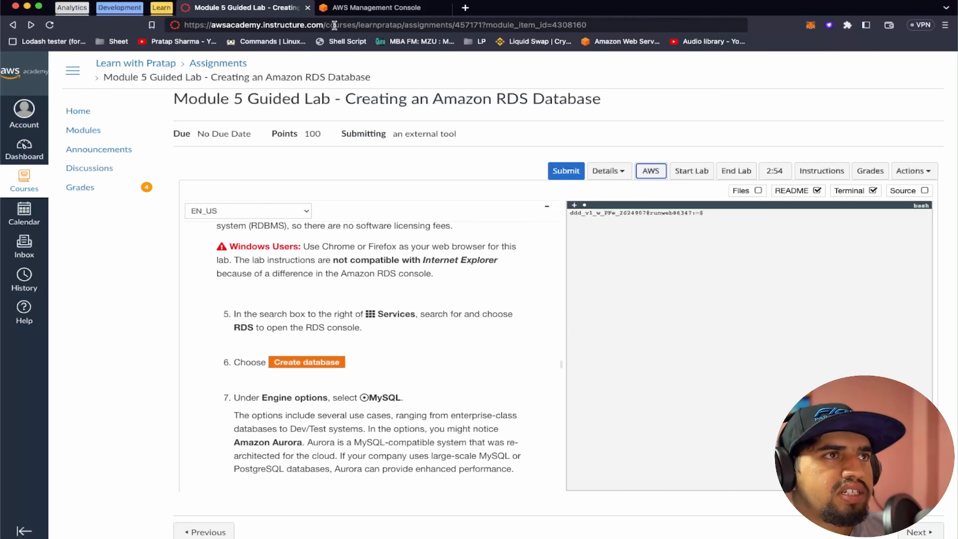
click(362, 8)
click(268, 61)
text(rds)
click(286, 163)
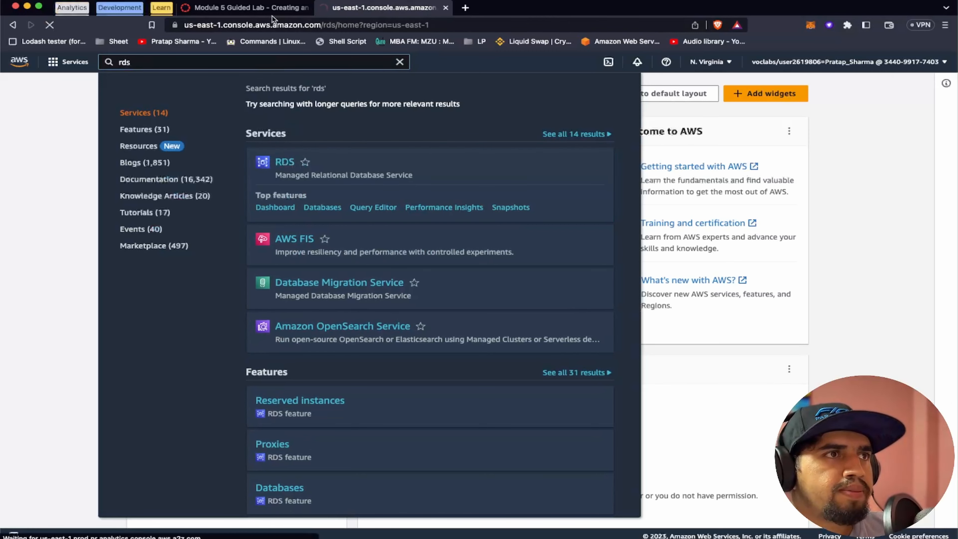
Consult the lab's next instruction and start creating a database from the Amazon RDS dashboard.
click(261, 8)
scroll(370, 390, down, 3)
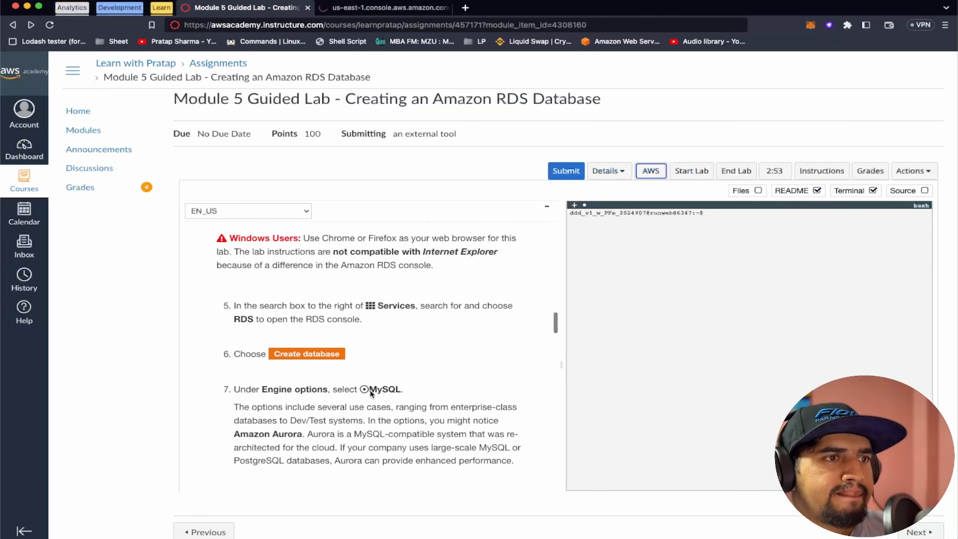
click(346, 8)
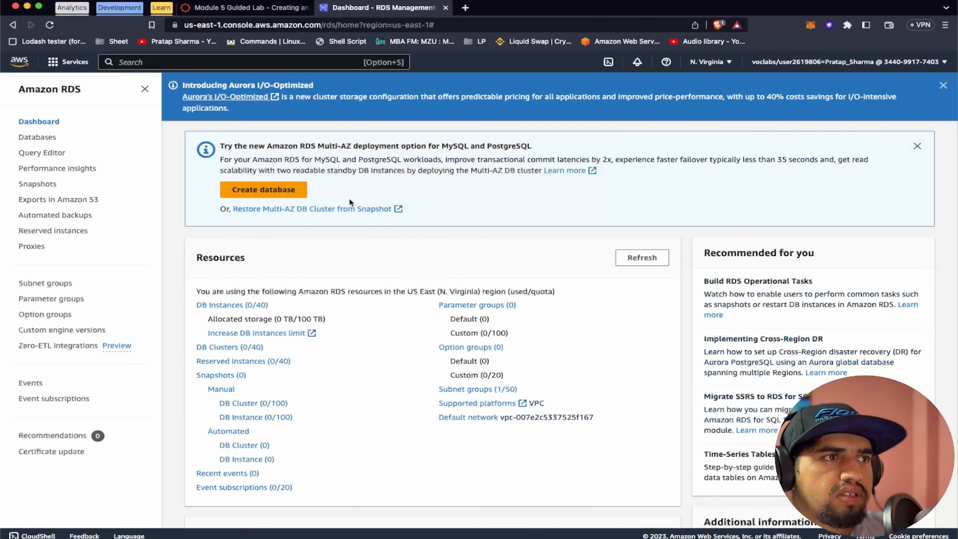
click(292, 193)
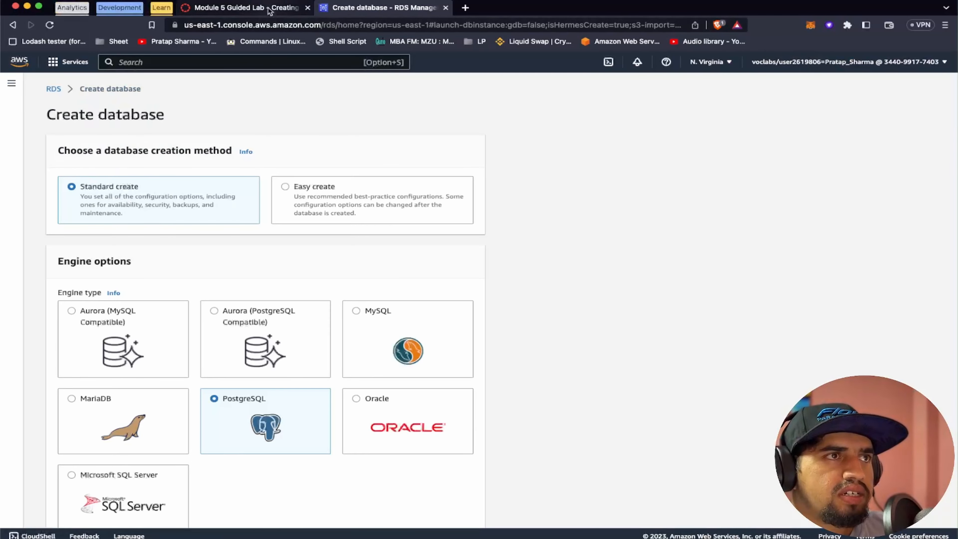
Following the lab's engine instruction, select MySQL as the engine type for the new database.
click(270, 11)
scroll(372, 351, down, 2)
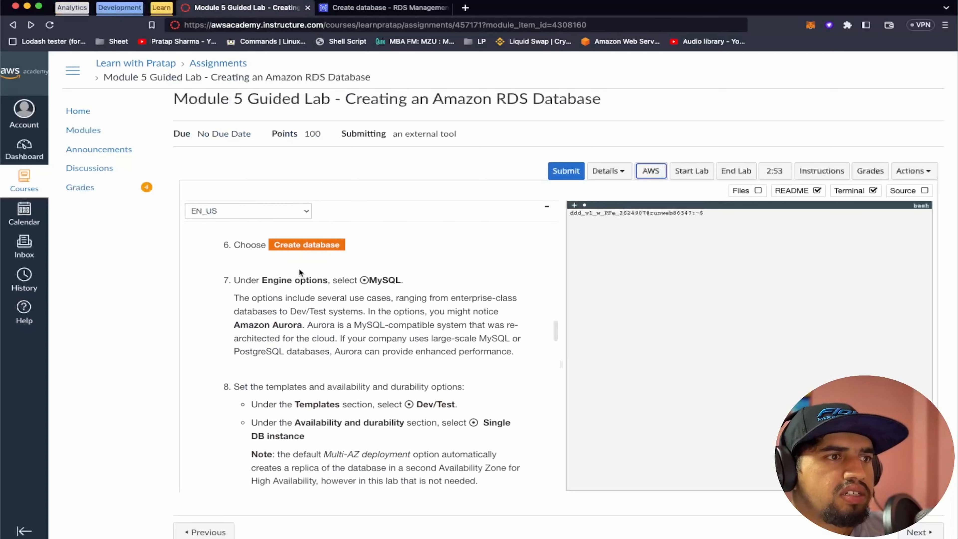
click(371, 8)
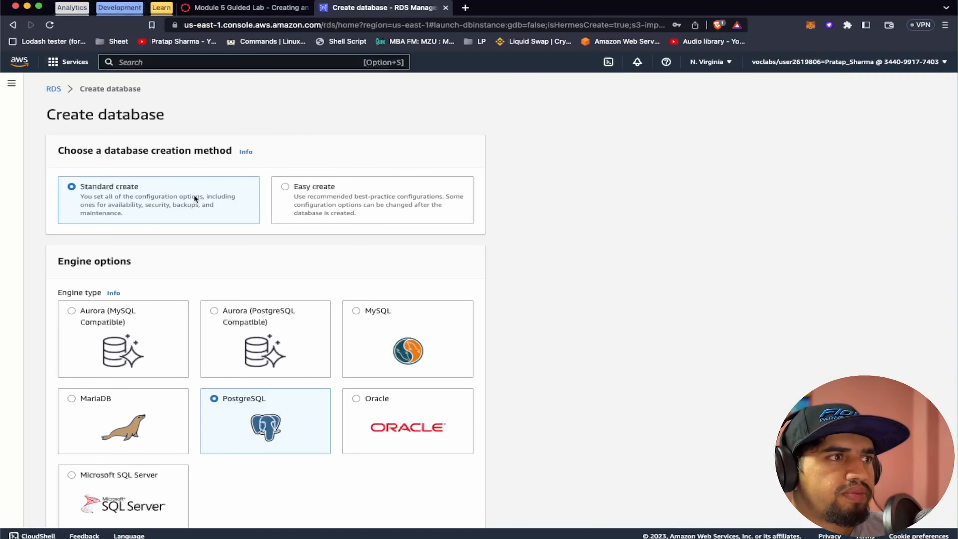
scroll(159, 260, down, 3)
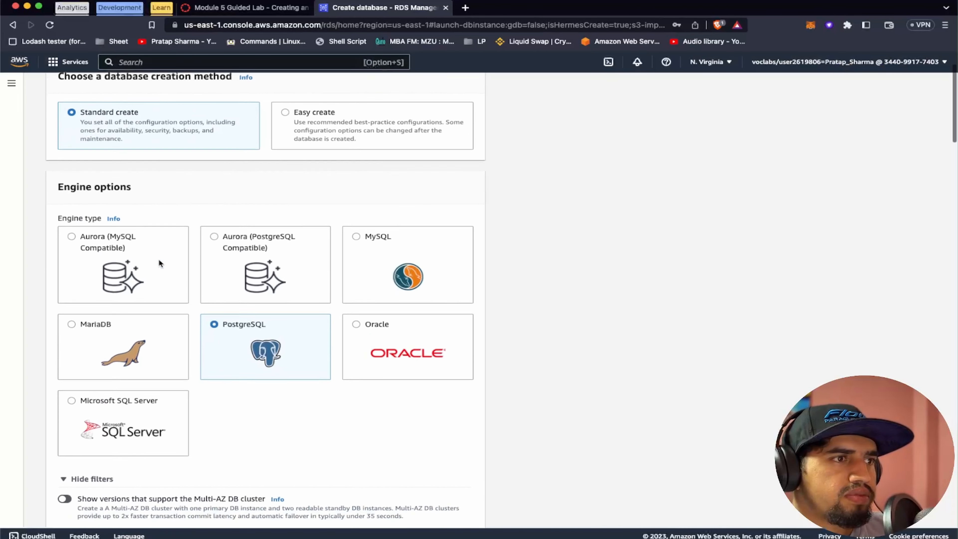
scroll(159, 259, down, 1)
click(379, 227)
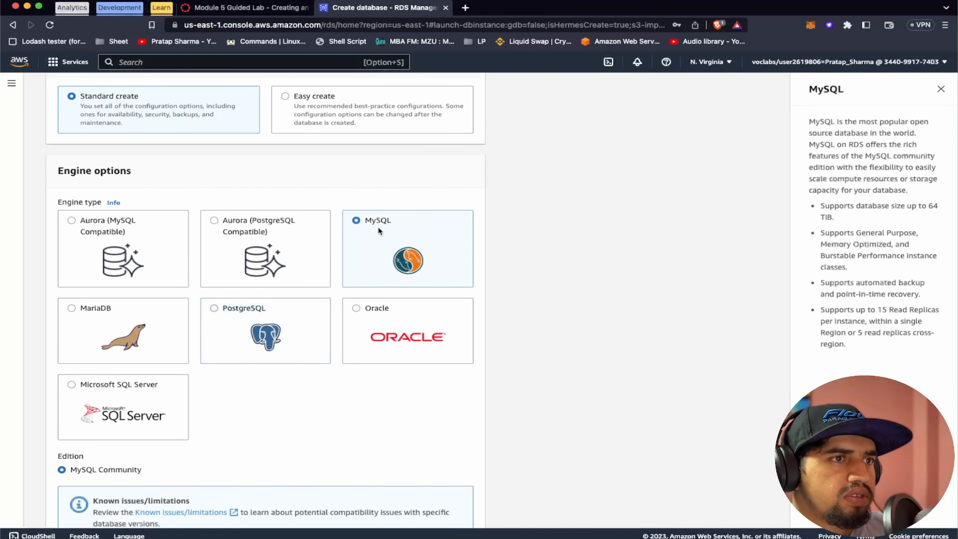
Read the lab's template and availability instructions, and select the Dev/Test template for the database.
click(274, 5)
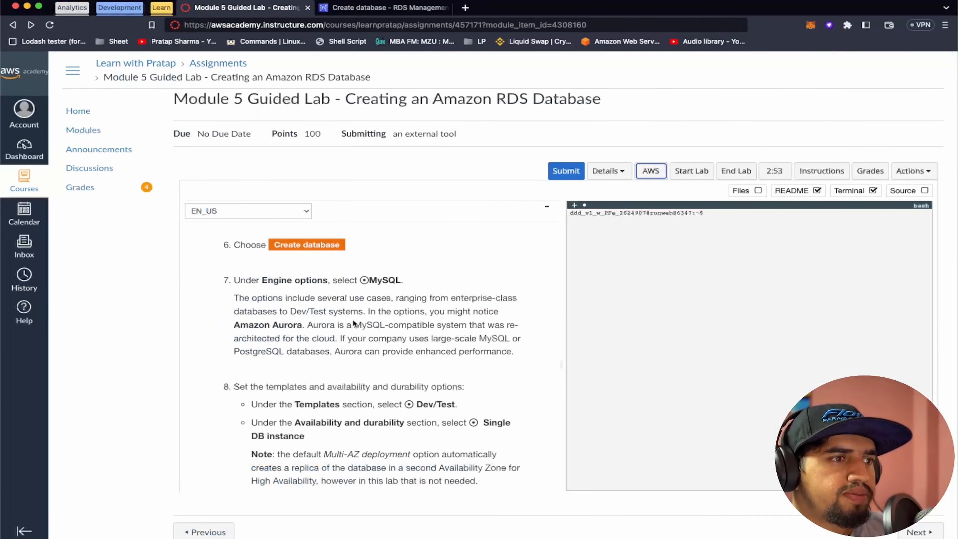
scroll(353, 319, down, 2)
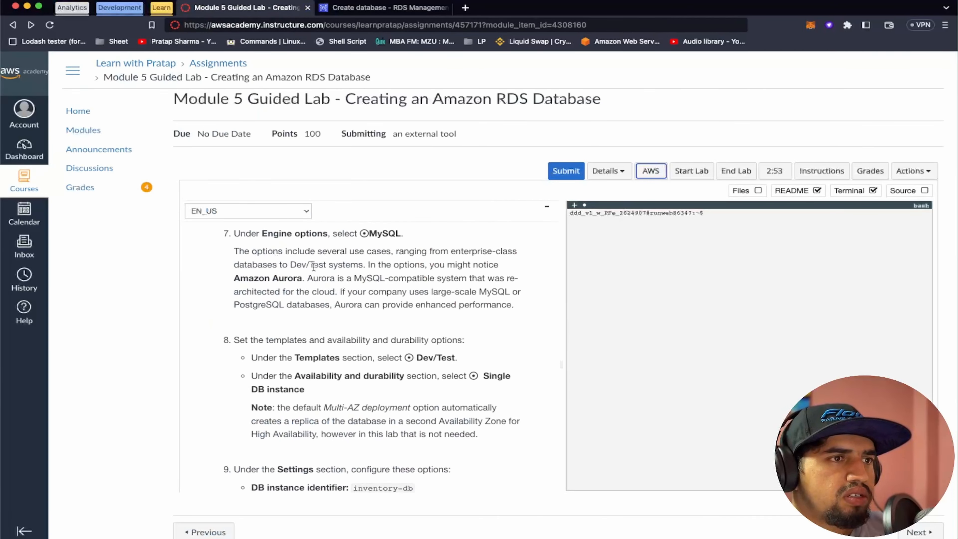
scroll(343, 341, down, 3)
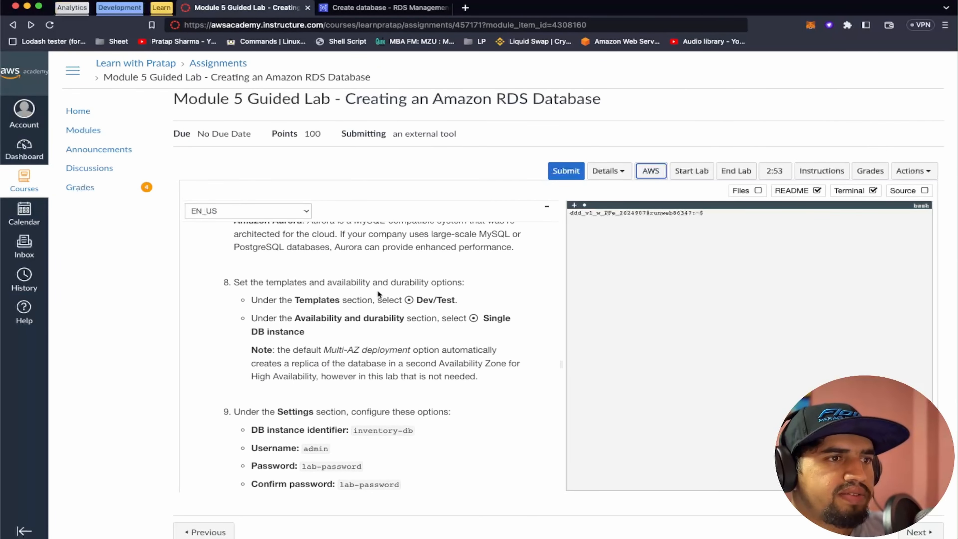
scroll(418, 287, down, 1)
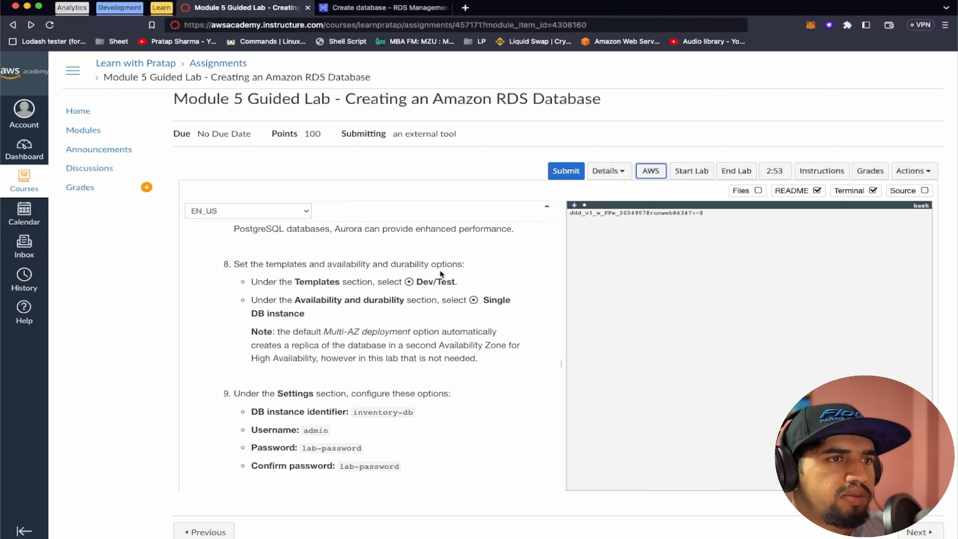
scroll(387, 290, down, 1)
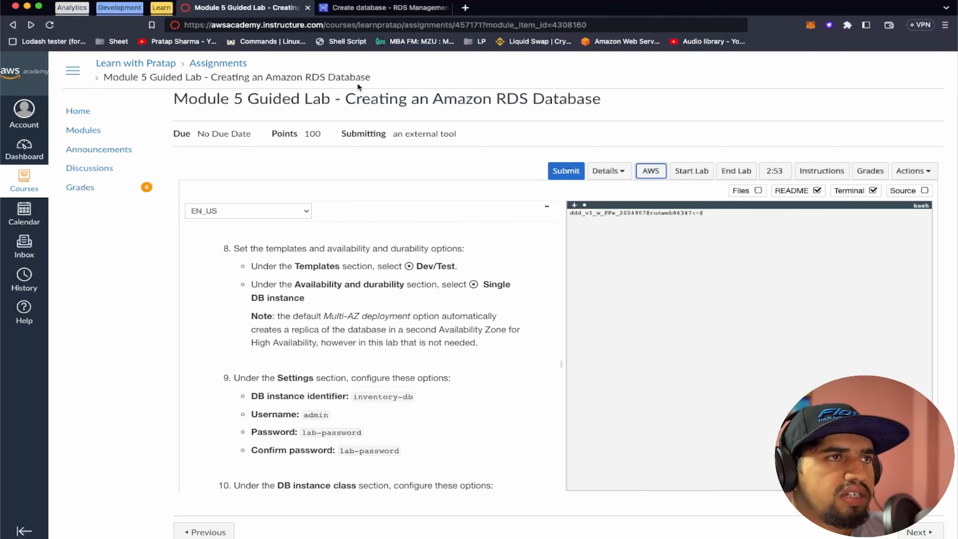
click(381, 8)
scroll(280, 359, down, 5)
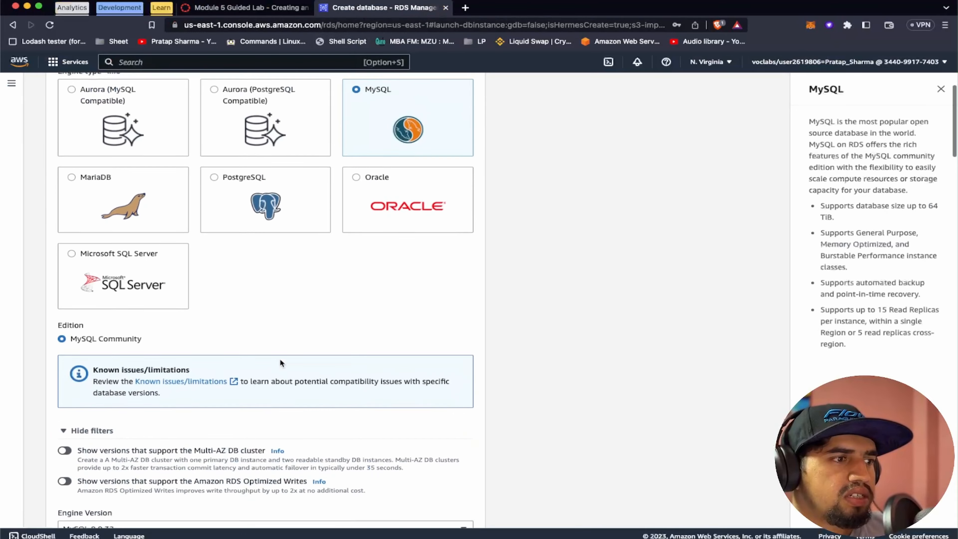
scroll(280, 364, down, 8)
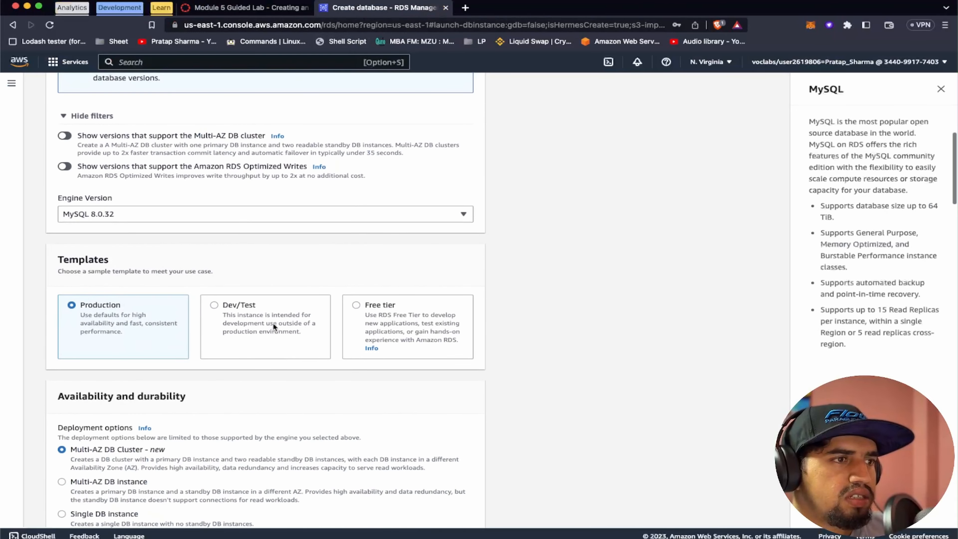
click(273, 323)
Check the lab's availability and durability instruction and set the deployment option to Single DB instance.
scroll(286, 386, down, 4)
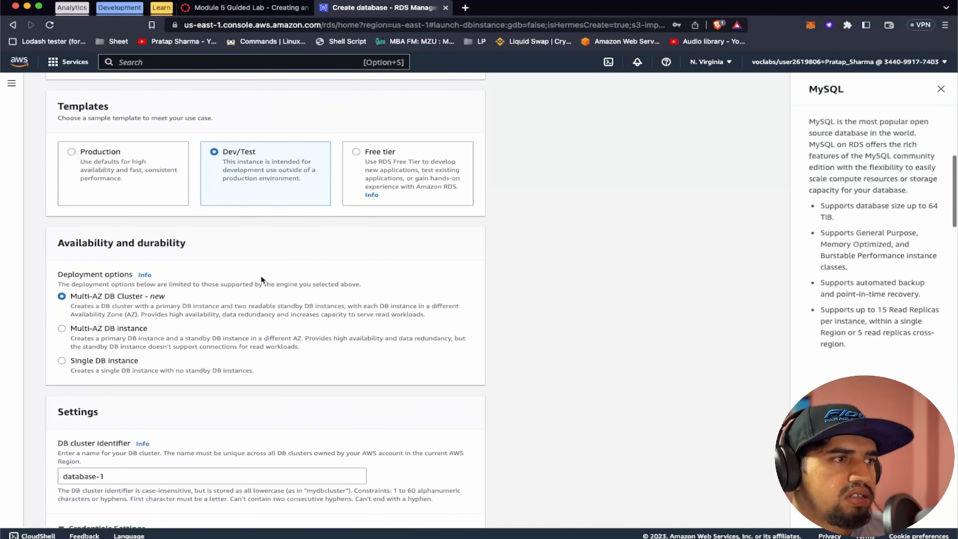
click(262, 8)
scroll(339, 333, down, 1)
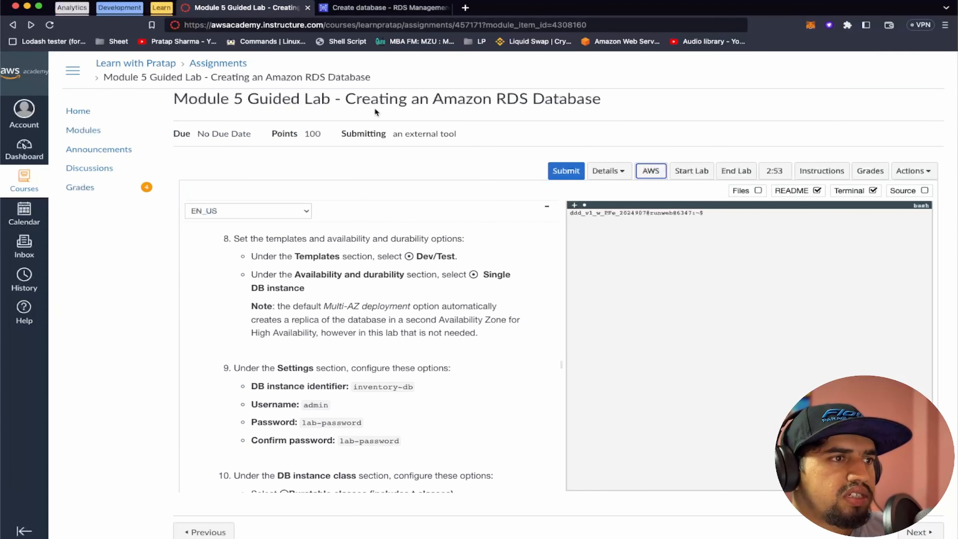
click(380, 6)
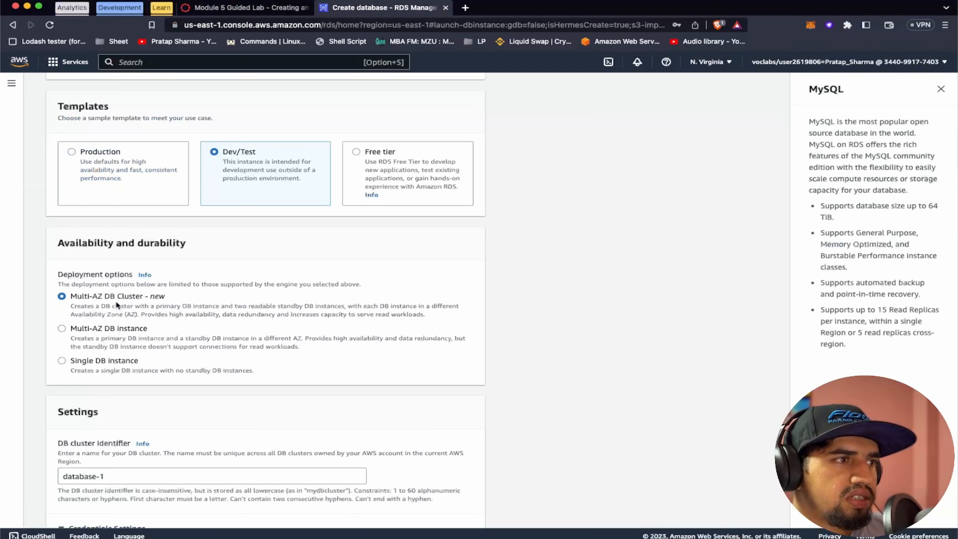
click(101, 362)
Copy the DB instance identifier from the lab instructions and set the database's identifier to inventory-db.
scroll(201, 348, down, 6)
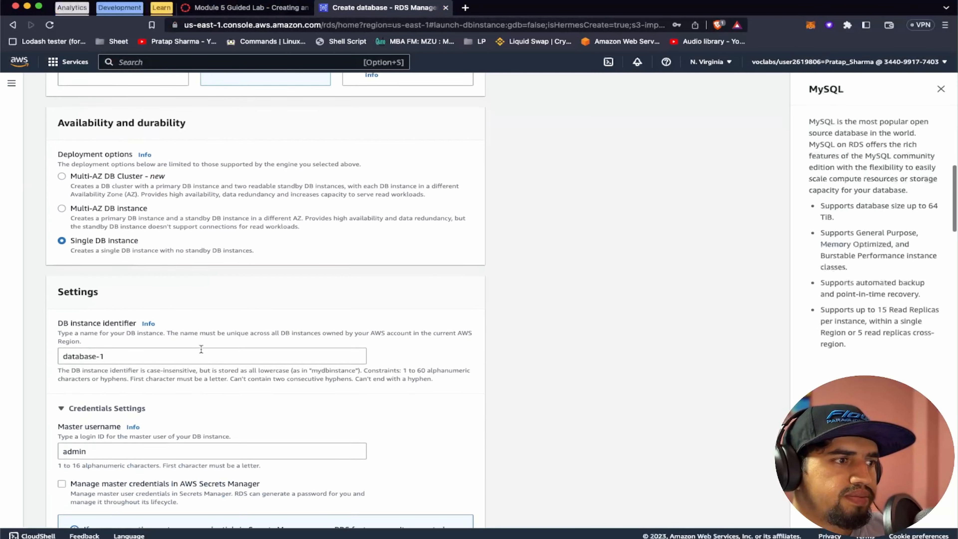
scroll(201, 349, down, 2)
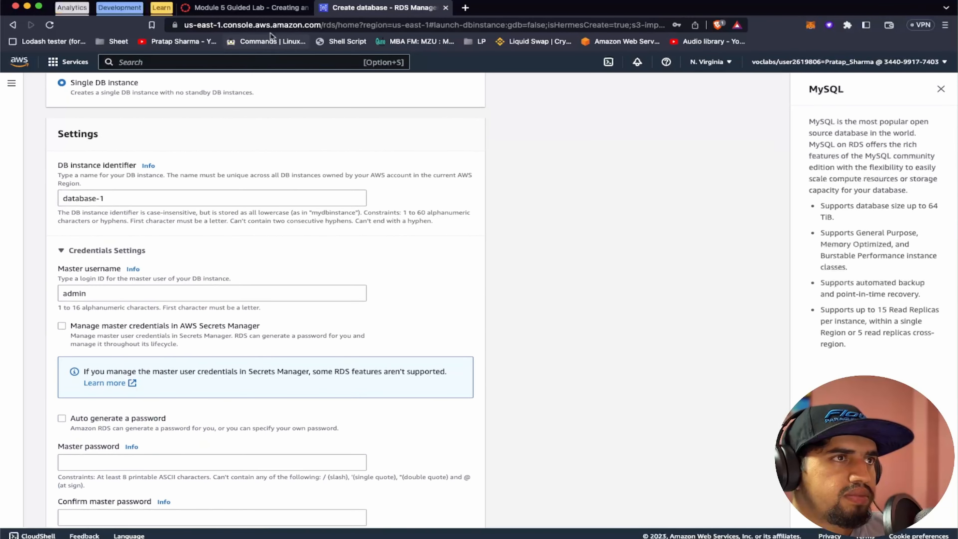
click(270, 11)
scroll(337, 316, down, 2)
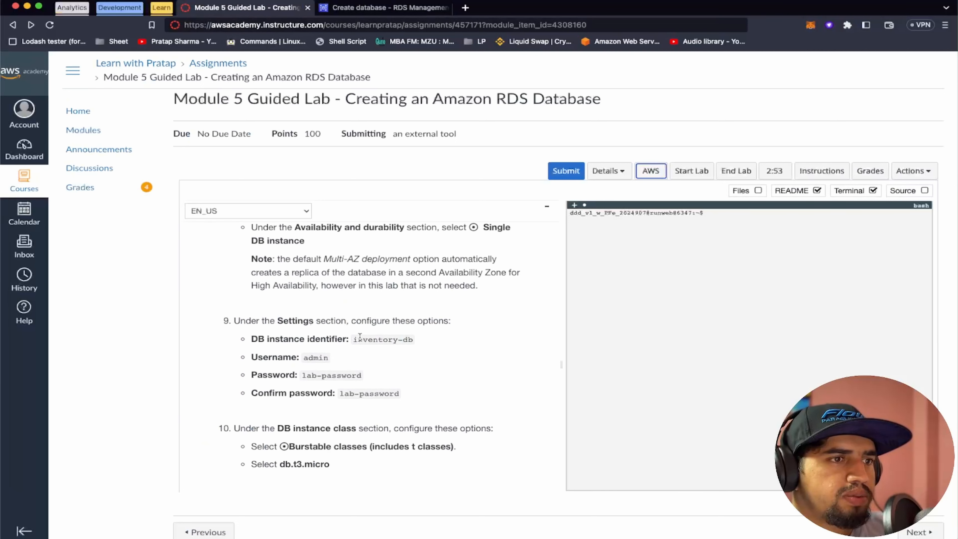
drag(355, 342, 401, 338)
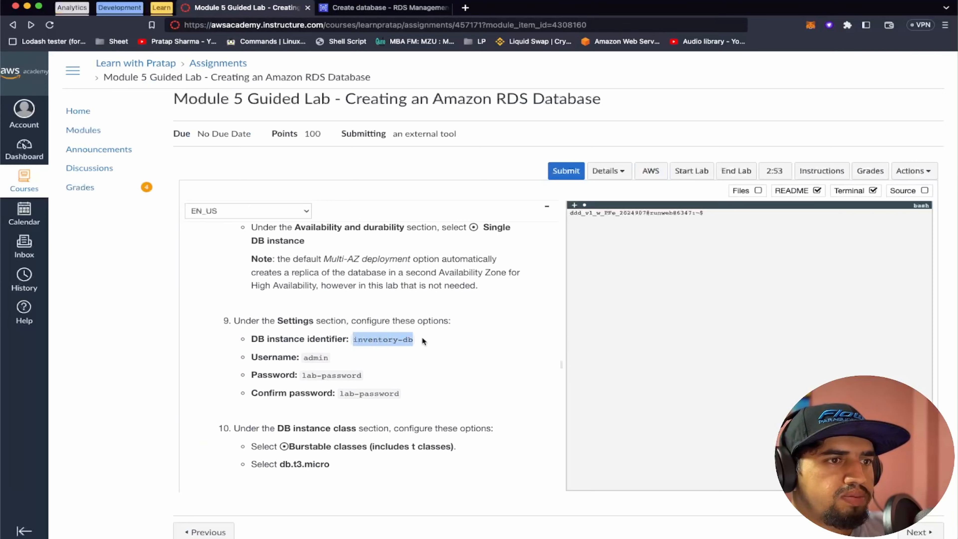
click(345, 9)
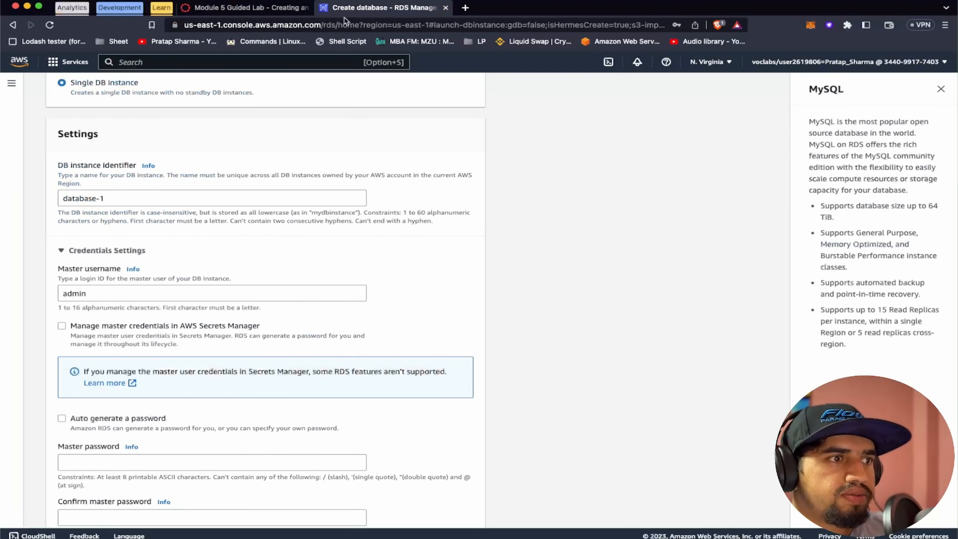
scroll(255, 342, down, 1)
click(132, 166)
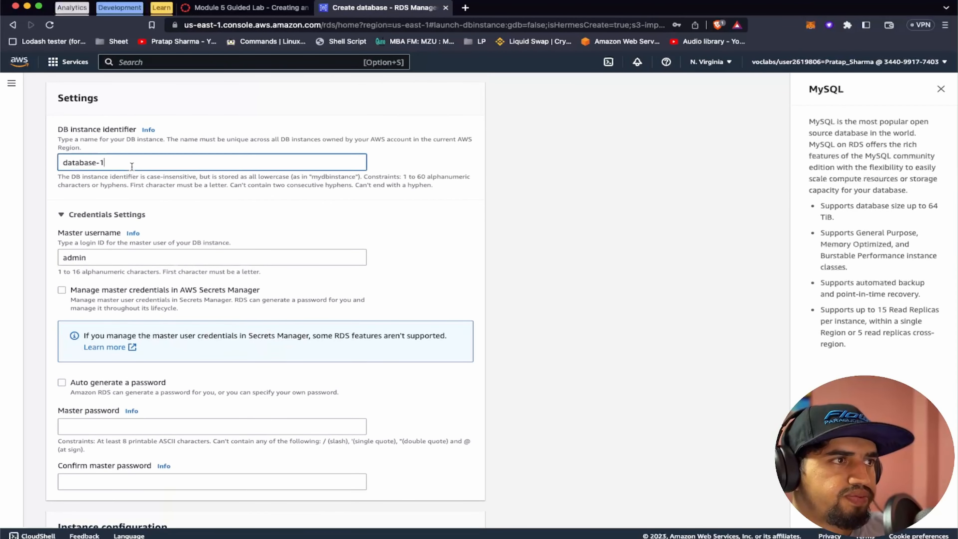
key(super+a)
text(inventory-db)
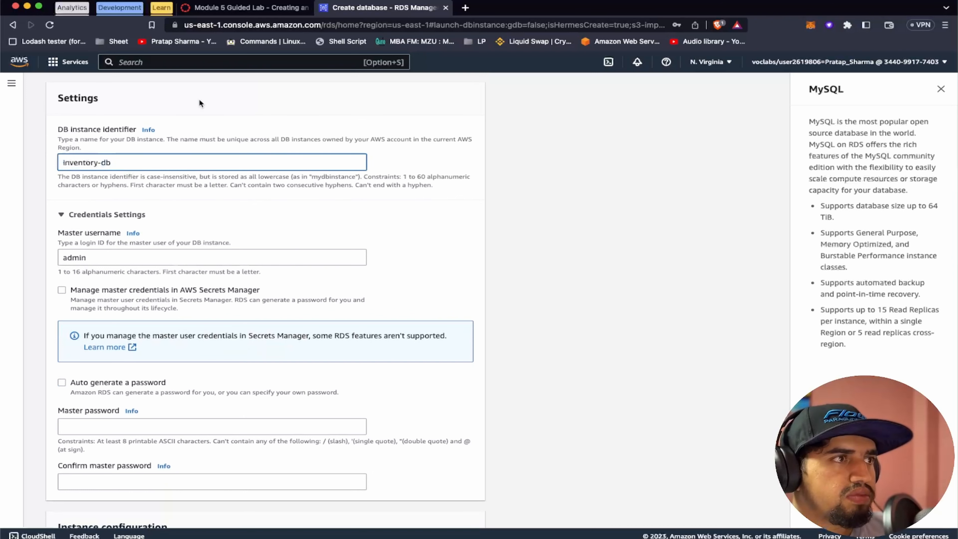
Copy the username from the lab's Settings instructions and set the database's master username to admin.
click(242, 7)
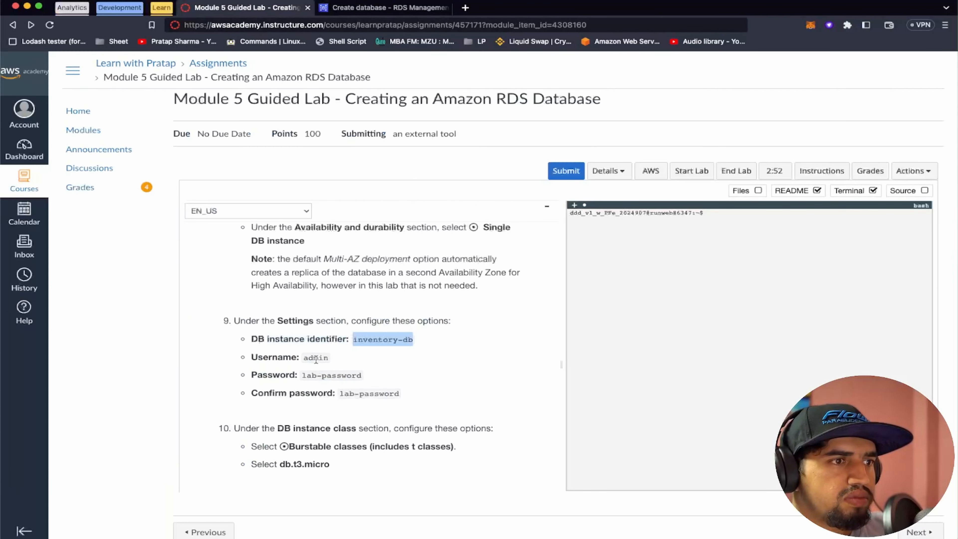
double_click(315, 357)
key(super+c)
click(354, 8)
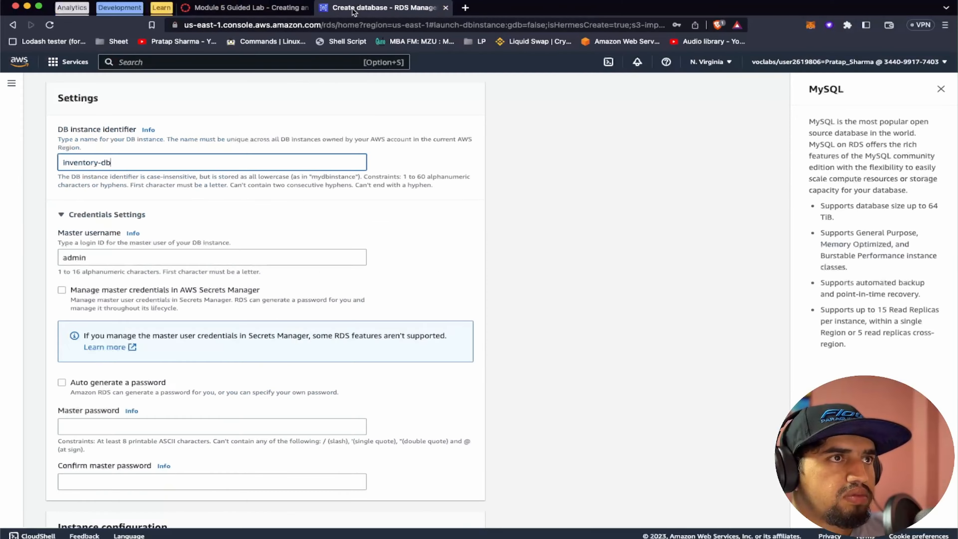
double_click(199, 263)
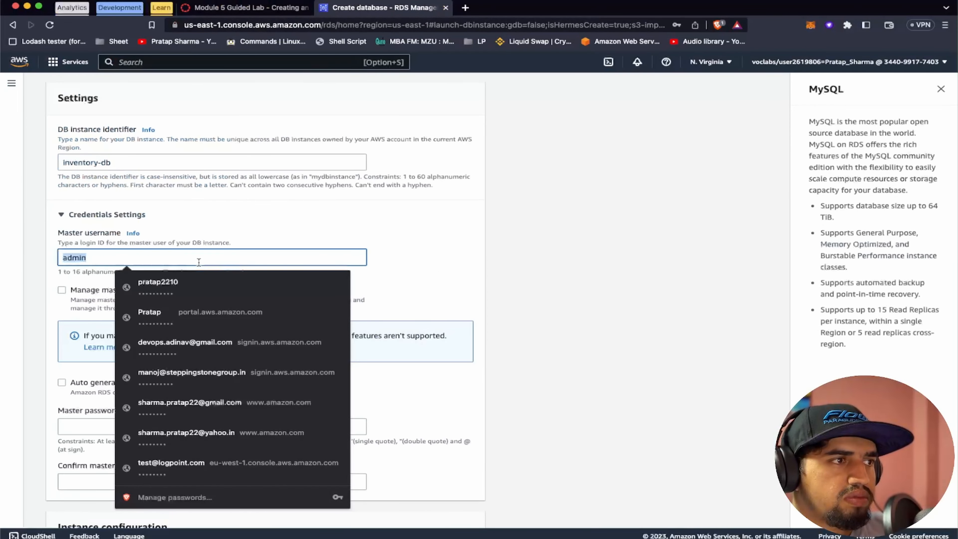
key(super+v)
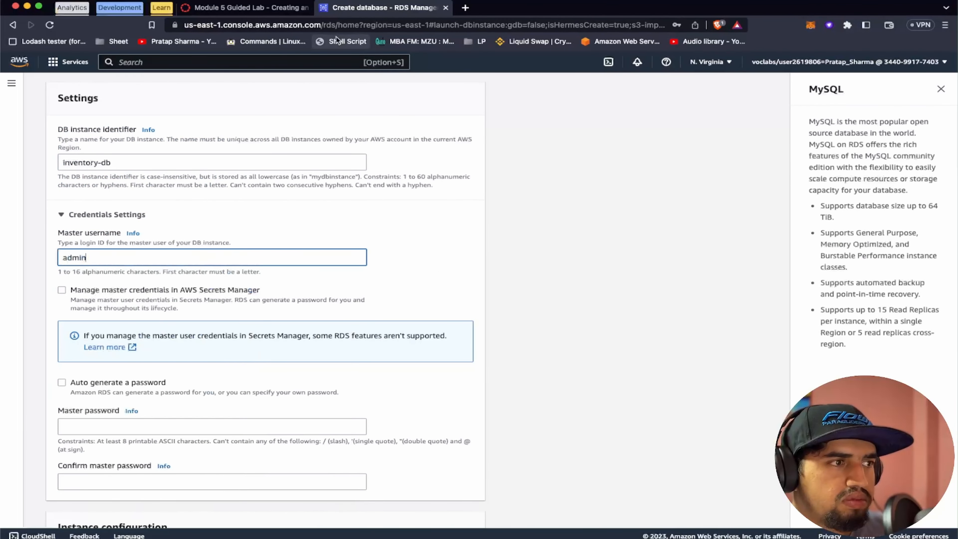
Copy the password from the lab instructions and re-enter admin as the database's master username.
click(277, 9)
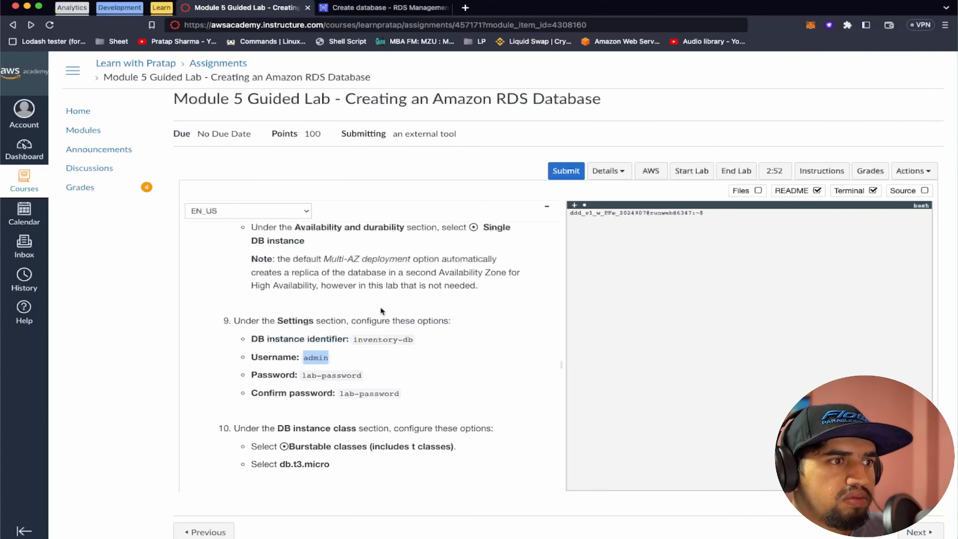
click(304, 375)
drag(302, 375, 364, 376)
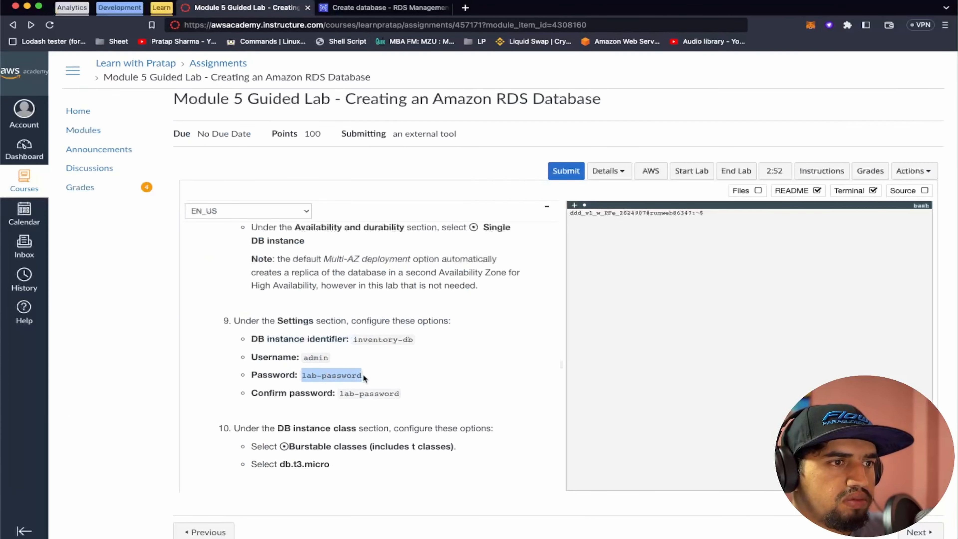
click(385, 11)
click(230, 257)
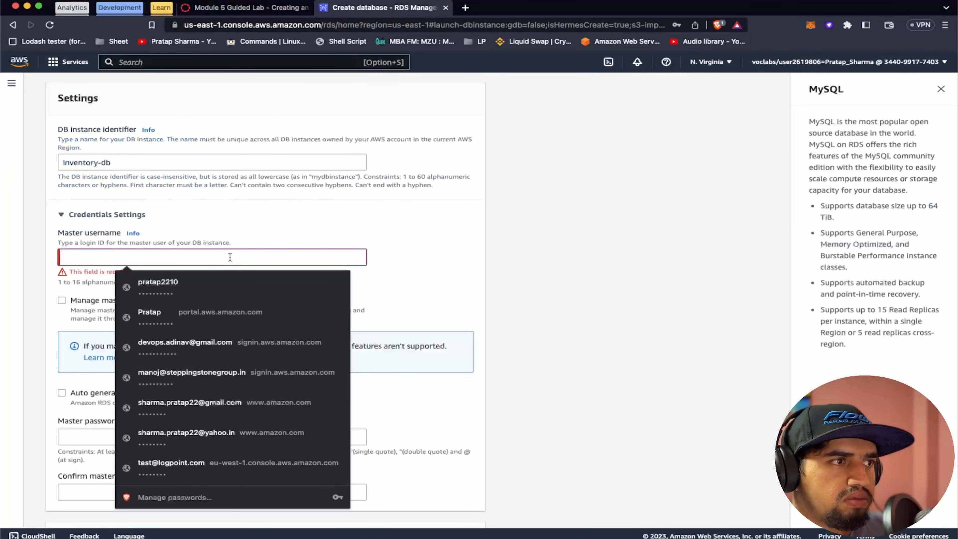
text(adm)
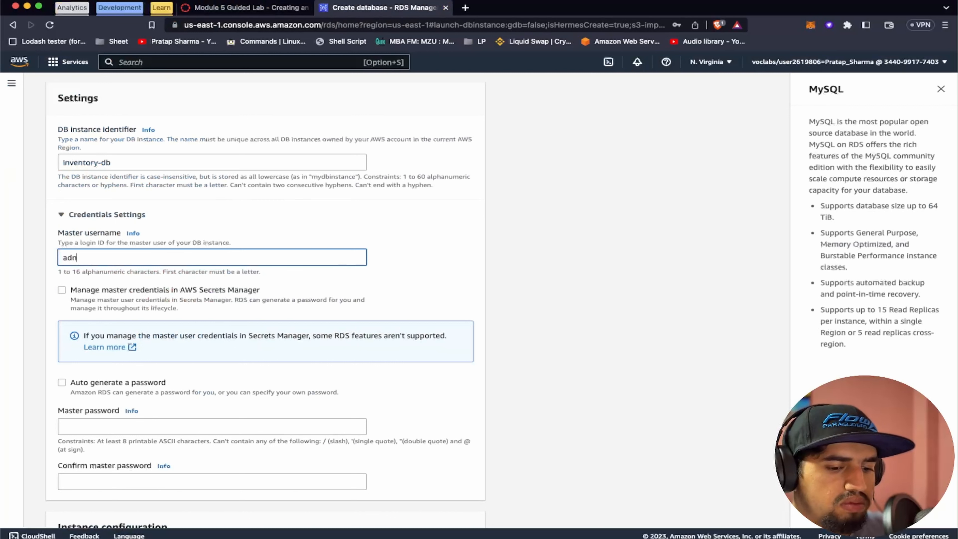
text(in)
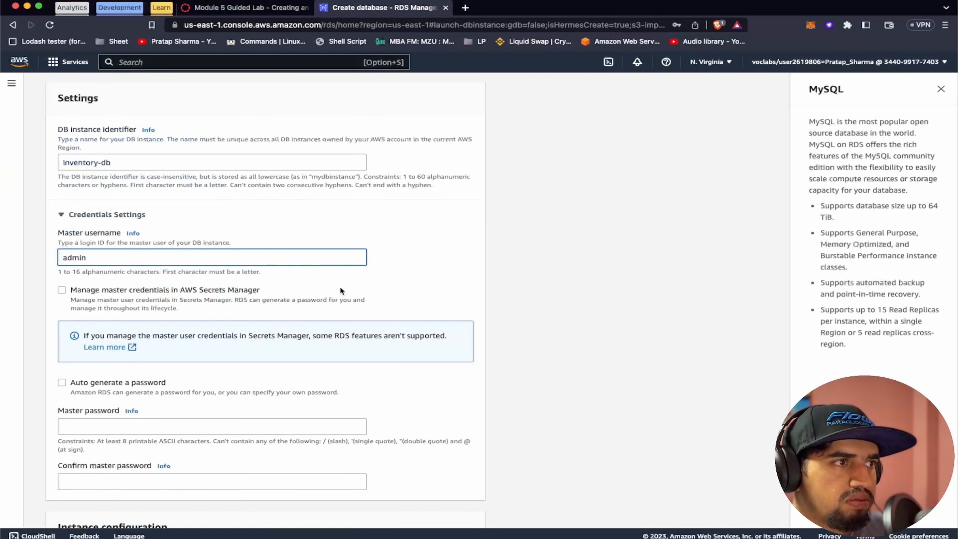
Keep master credential management in AWS Secrets Manager turned off and paste the lab's password as the master password.
click(340, 291)
scroll(340, 290, down, 2)
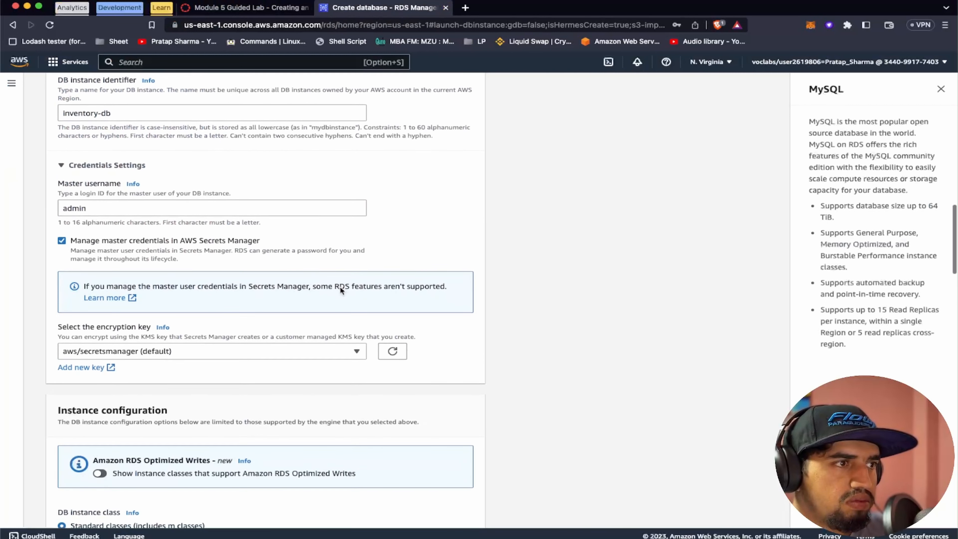
click(67, 242)
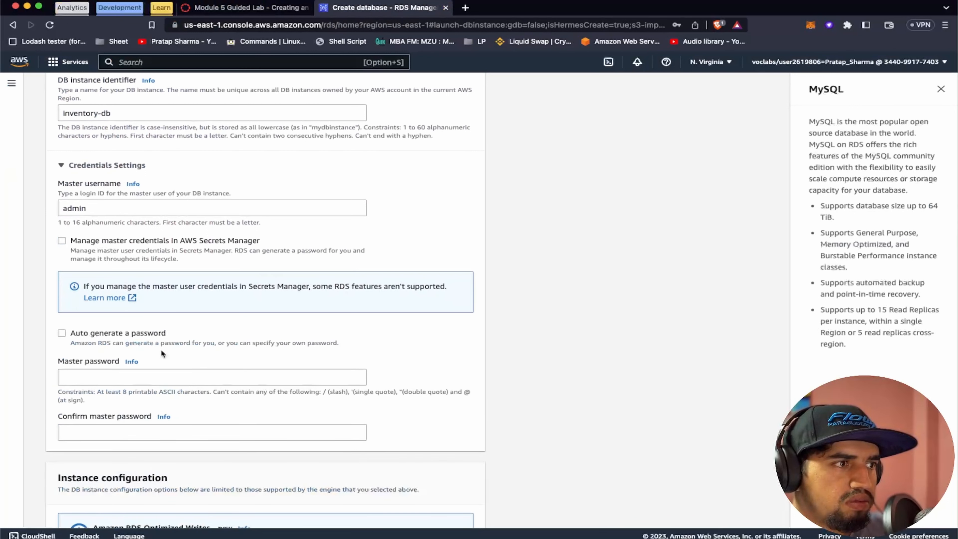
click(111, 378)
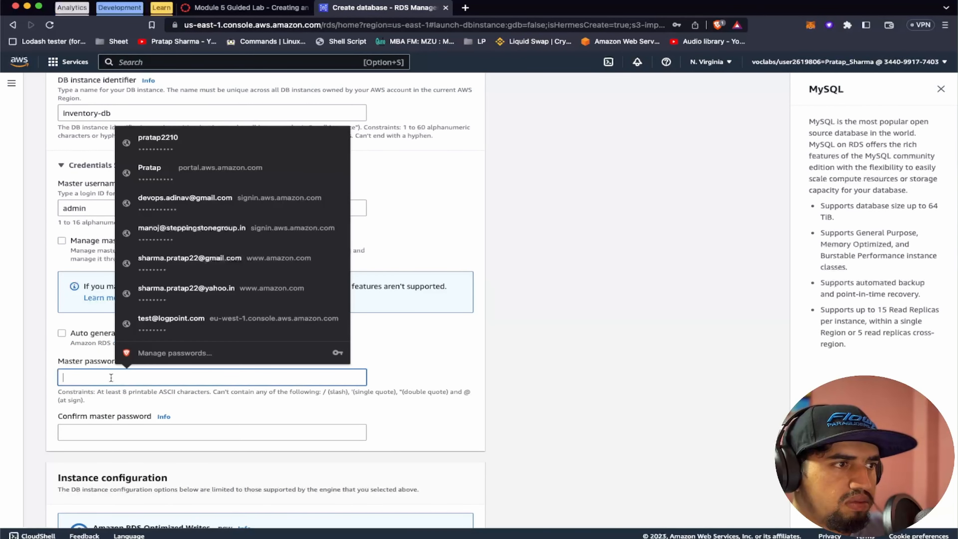
key(super+v)
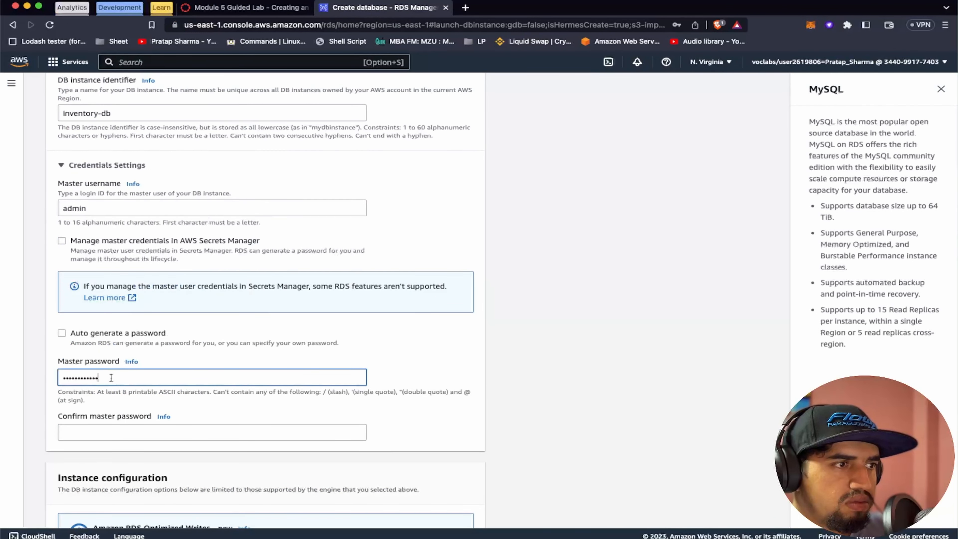
Copy the confirmation password from the lab instructions and paste it into the Confirm master password field.
click(273, 14)
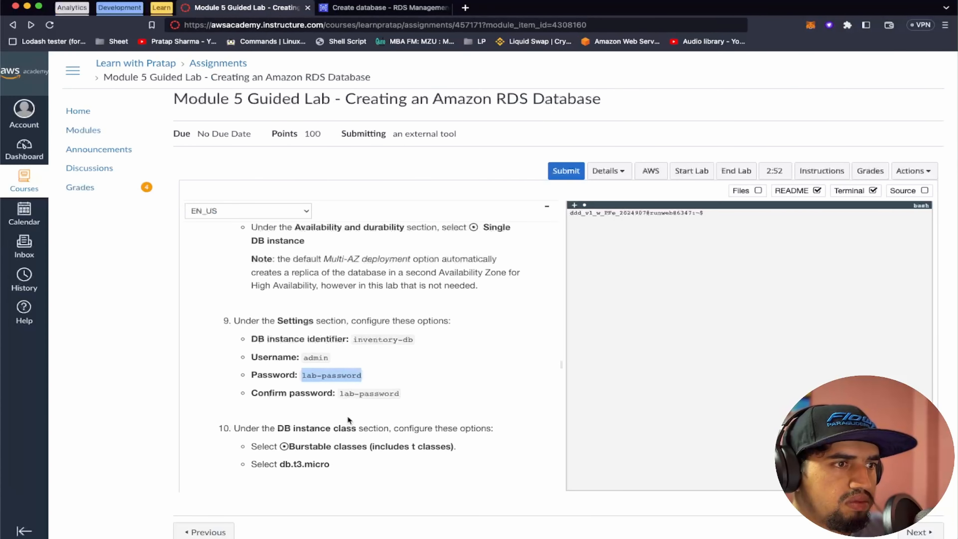
click(360, 392)
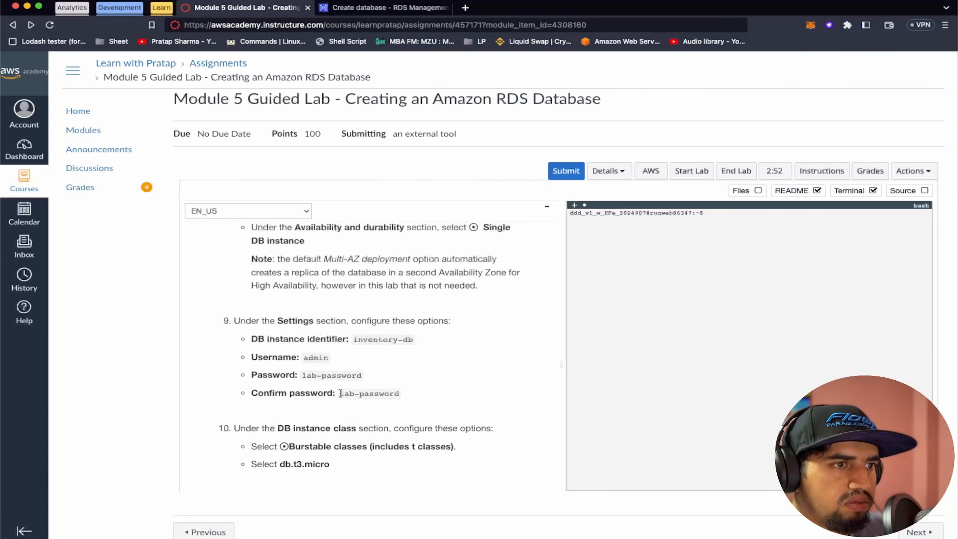
drag(341, 393, 399, 394)
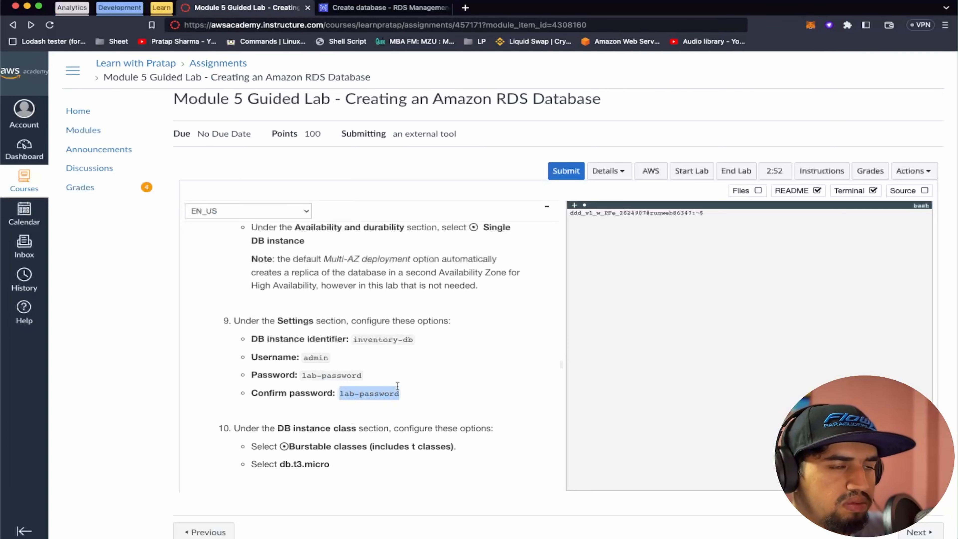
click(358, 11)
scroll(284, 324, down, 3)
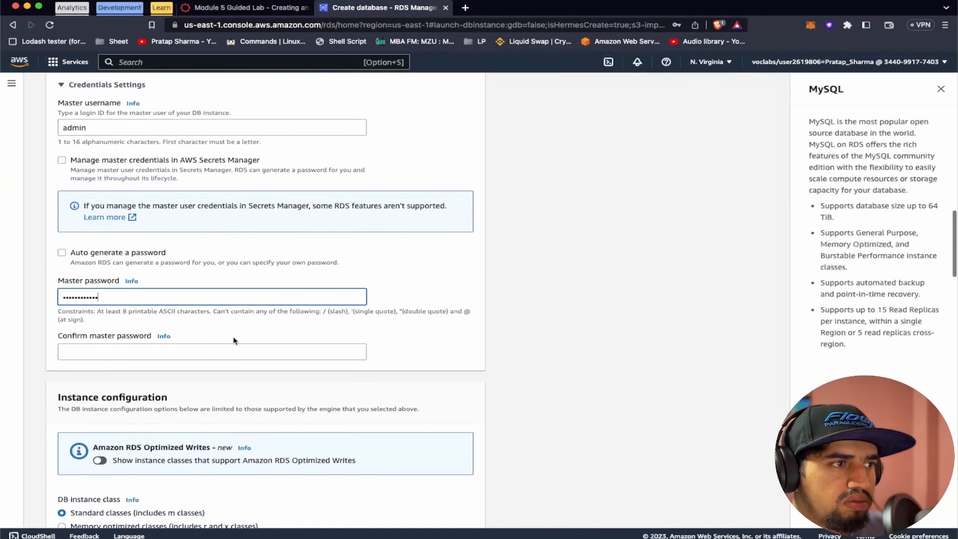
click(214, 349)
key(super+v)
Following the lab's DB instance class instruction, select Burstable classes (includes t classes) with db.t3.micro.
scroll(312, 348, down, 5)
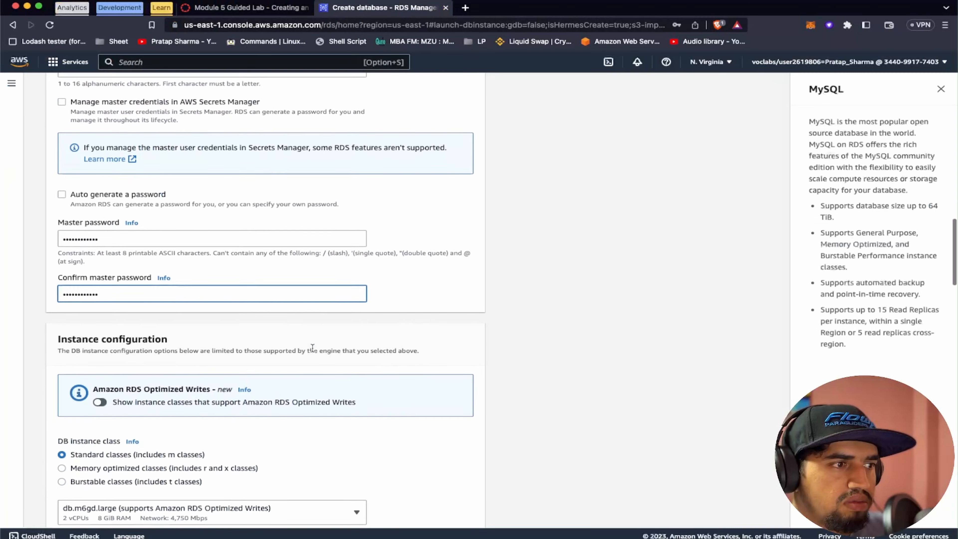
click(246, 8)
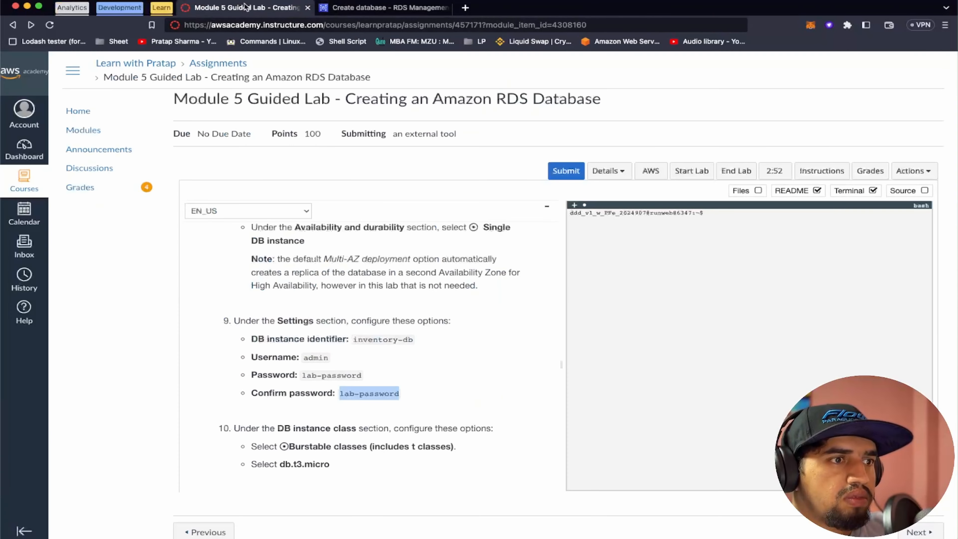
scroll(406, 371, down, 2)
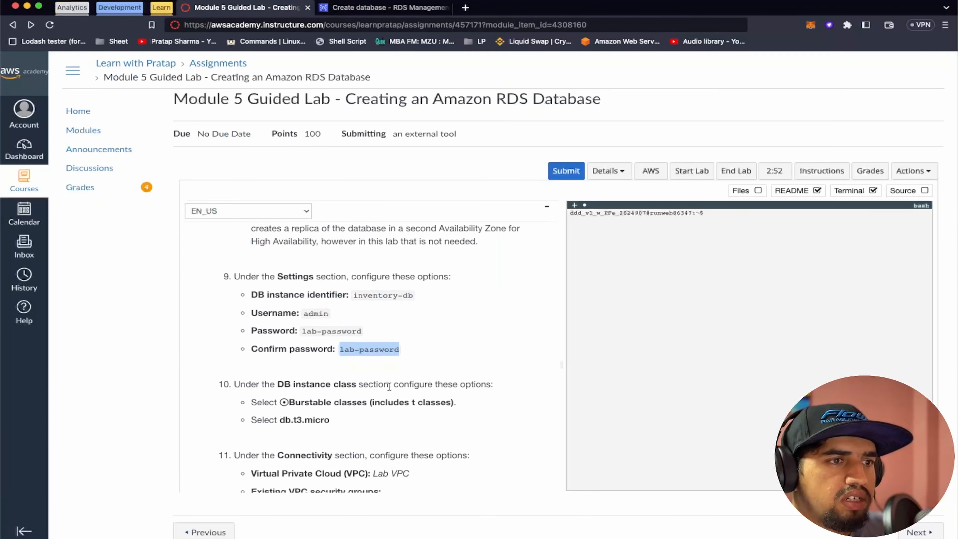
scroll(347, 396, down, 1)
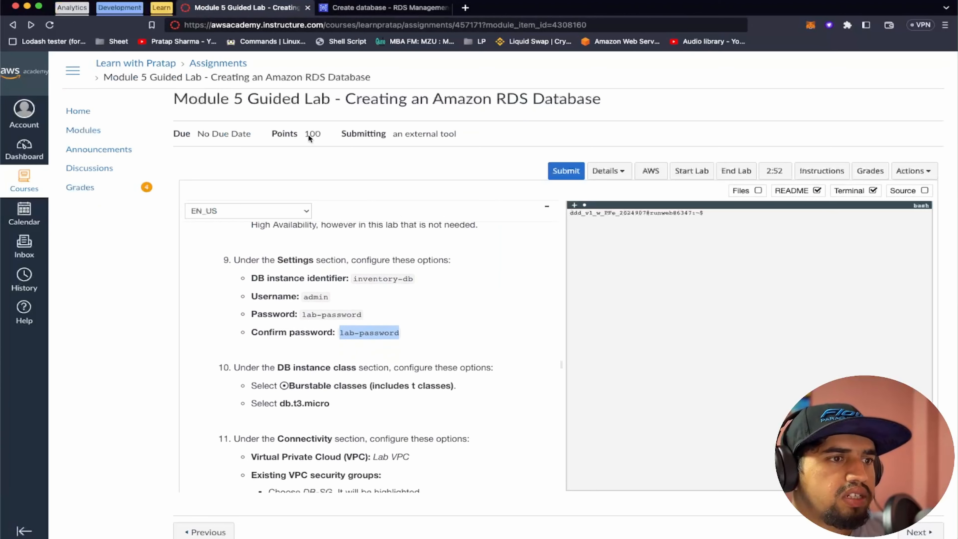
click(381, 7)
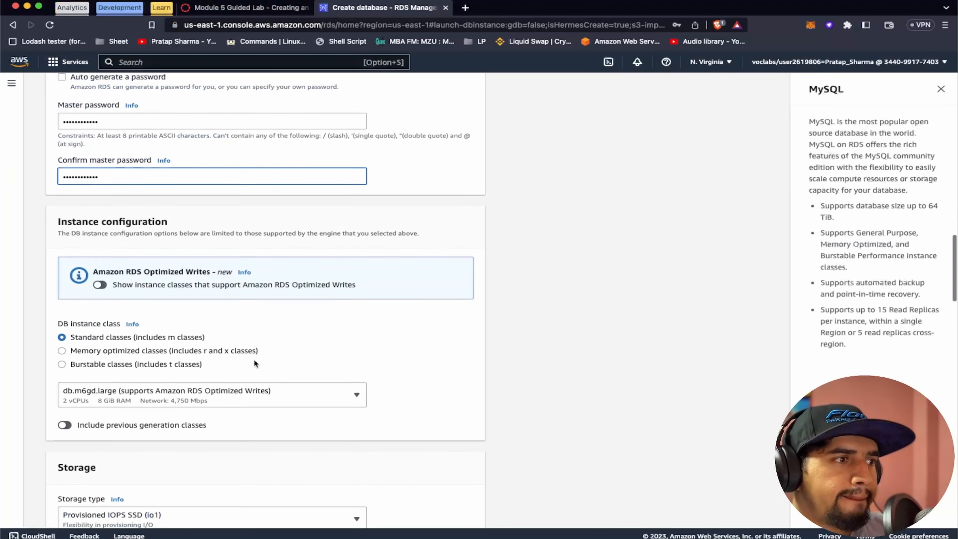
click(118, 363)
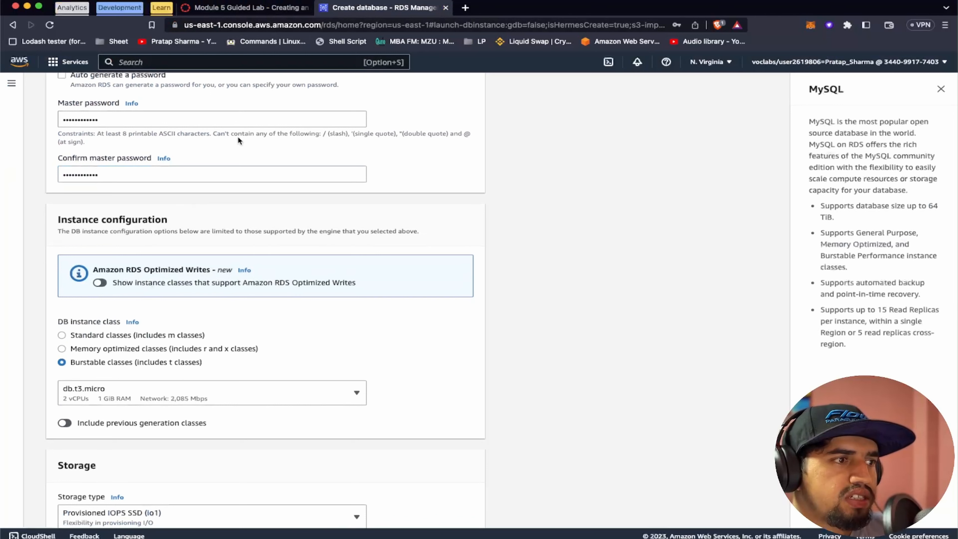
click(245, 7)
scroll(407, 333, down, 2)
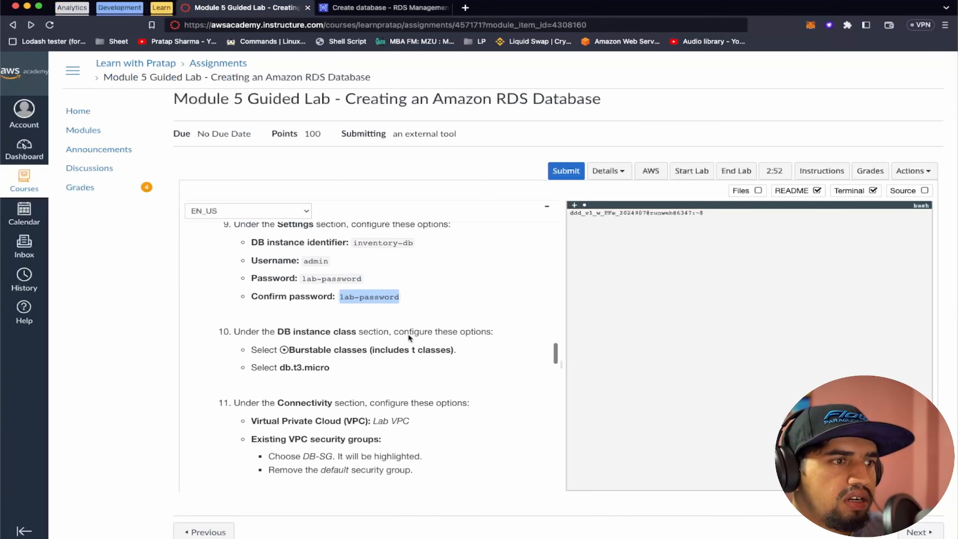
scroll(408, 333, down, 1)
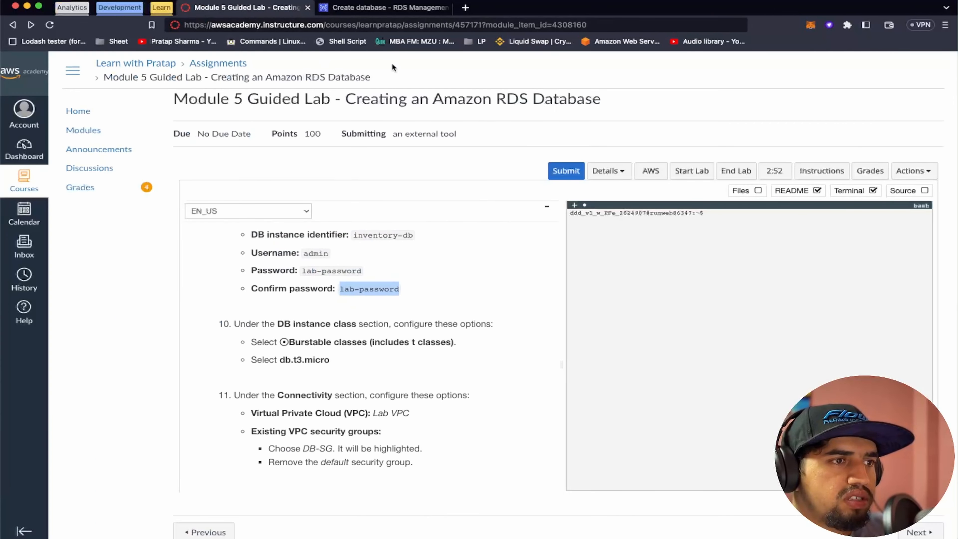
click(377, 7)
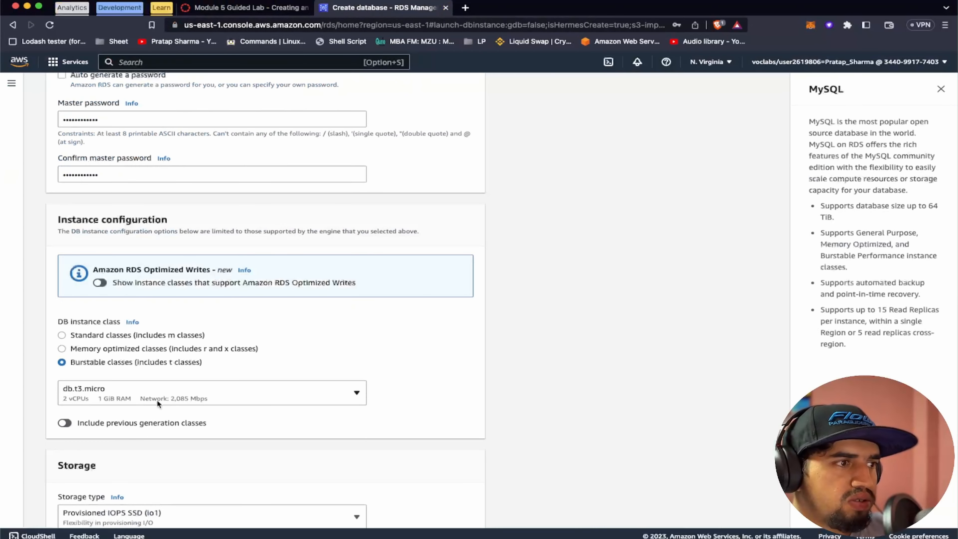
Check the lab's Connectivity instructions and set the database's virtual private cloud to Lab VPC.
scroll(384, 330, down, 3)
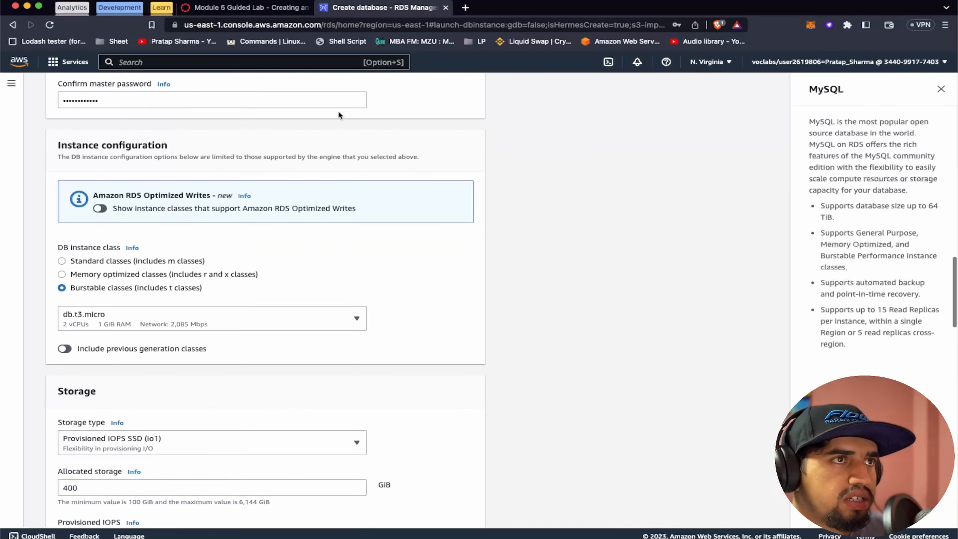
click(264, 8)
scroll(415, 348, down, 3)
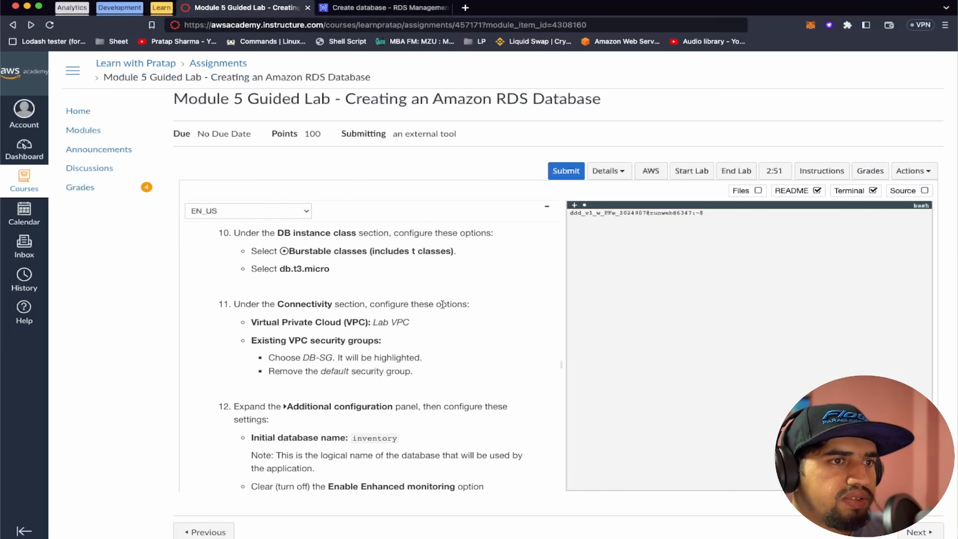
click(343, 8)
scroll(264, 378, down, 2)
scroll(263, 381, down, 8)
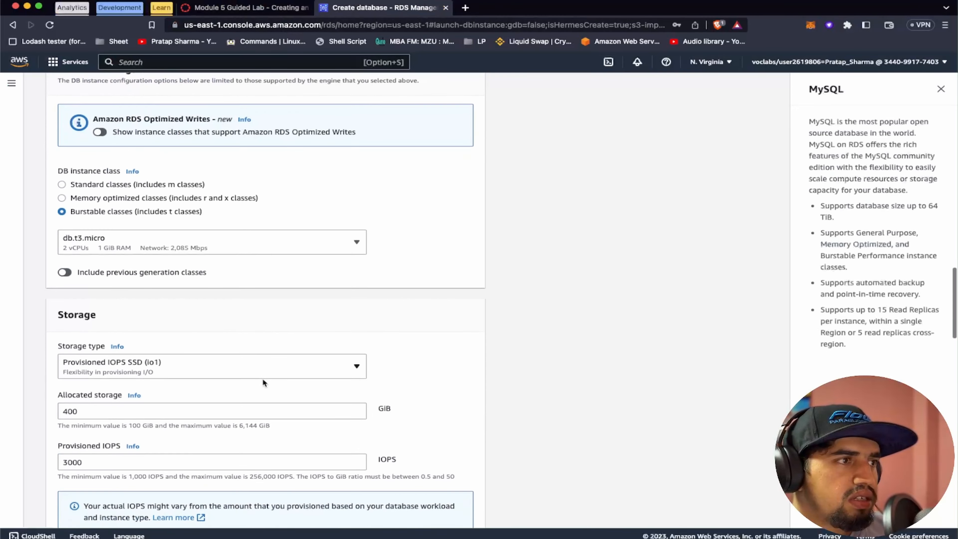
scroll(263, 378, down, 4)
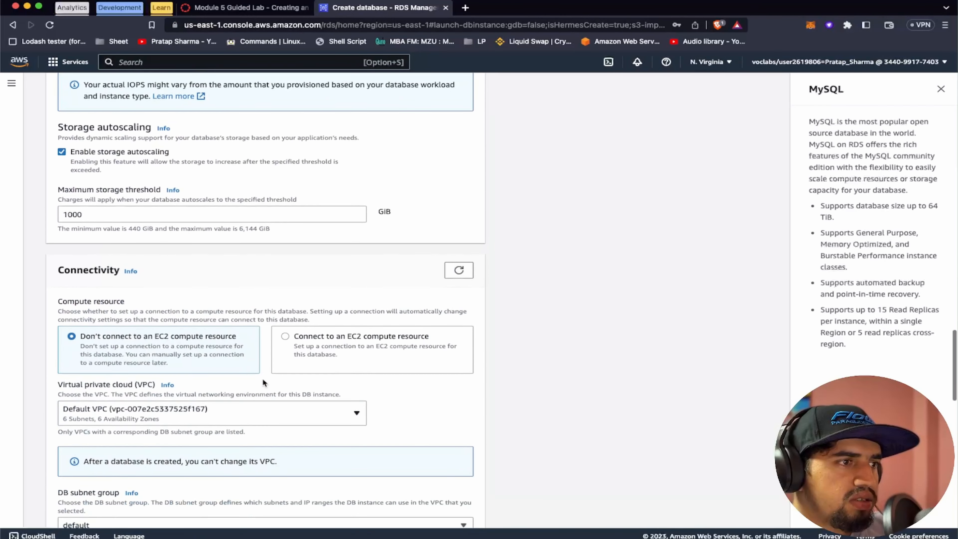
click(248, 376)
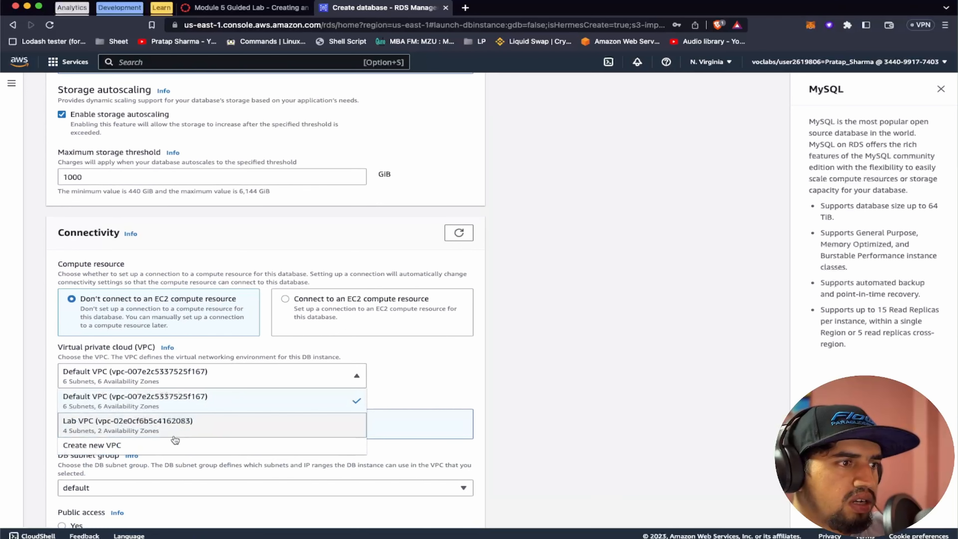
click(174, 421)
Following the lab's Connectivity instructions, select DB-SG as the existing VPC security group and remove the default group.
scroll(253, 356, down, 3)
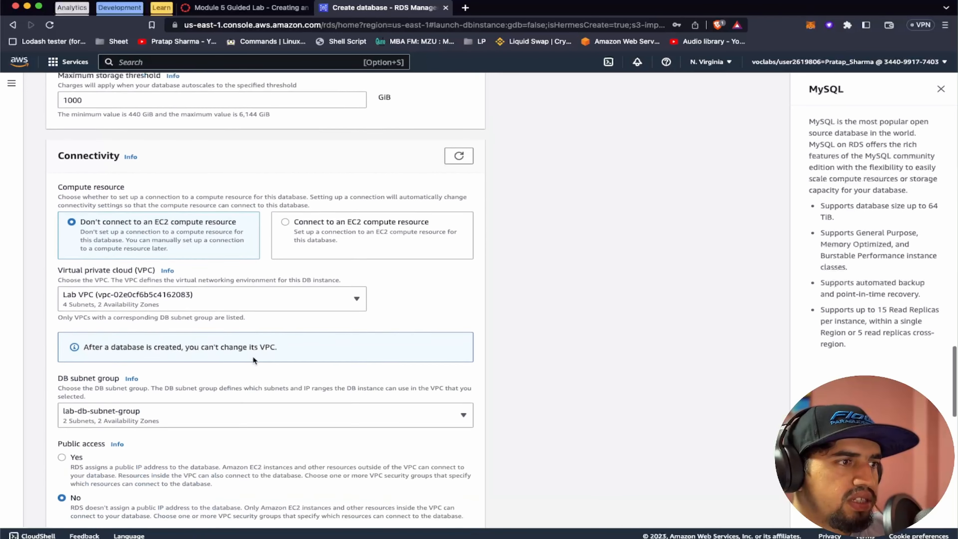
click(233, 9)
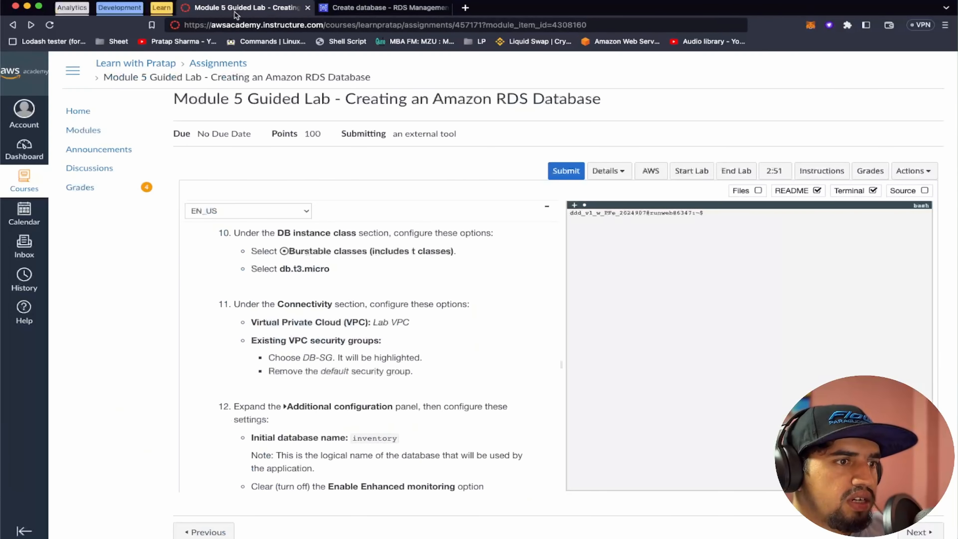
scroll(375, 348, down, 2)
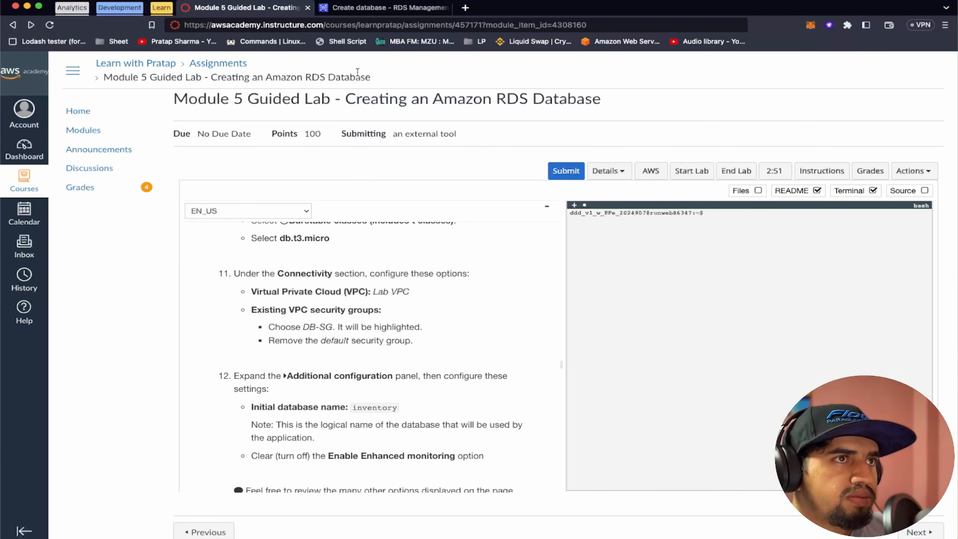
click(385, 8)
scroll(316, 324, down, 1)
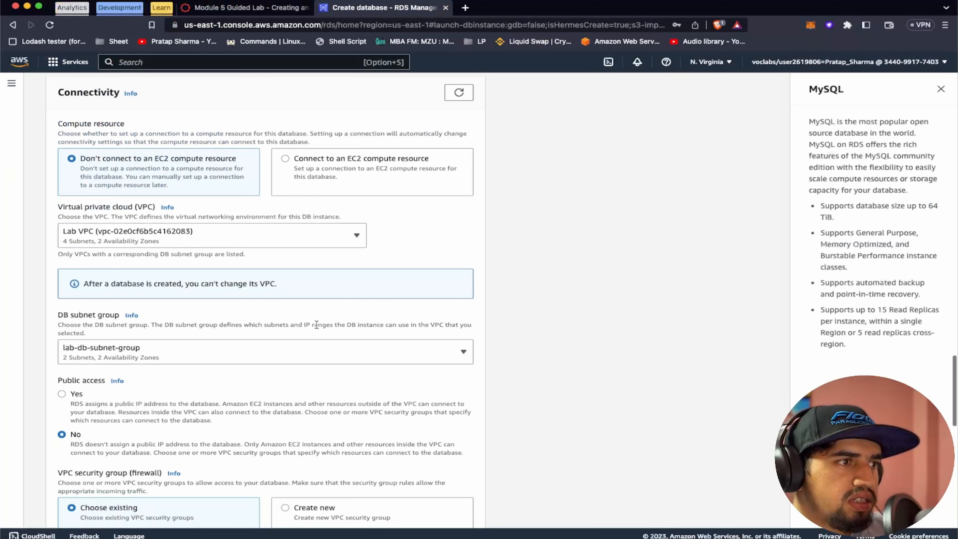
scroll(227, 393, down, 5)
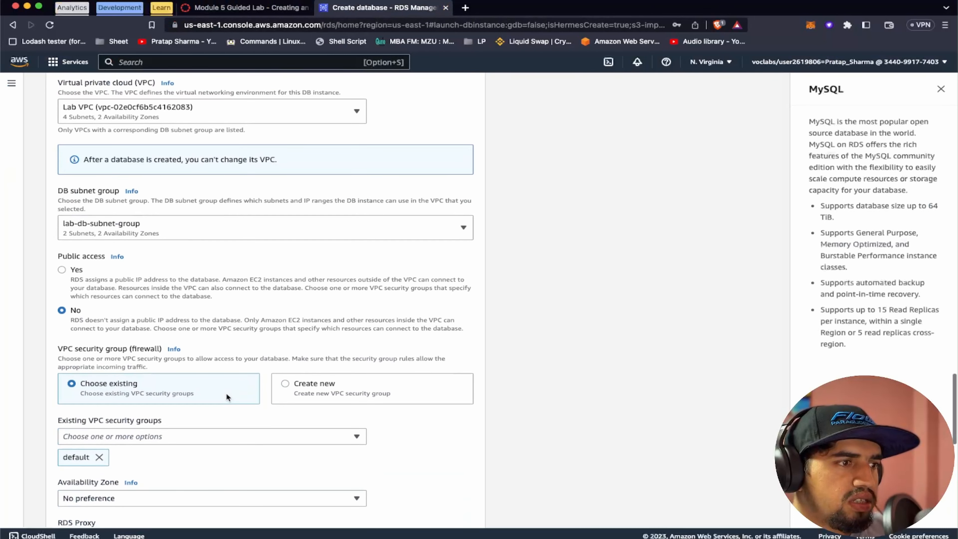
click(143, 436)
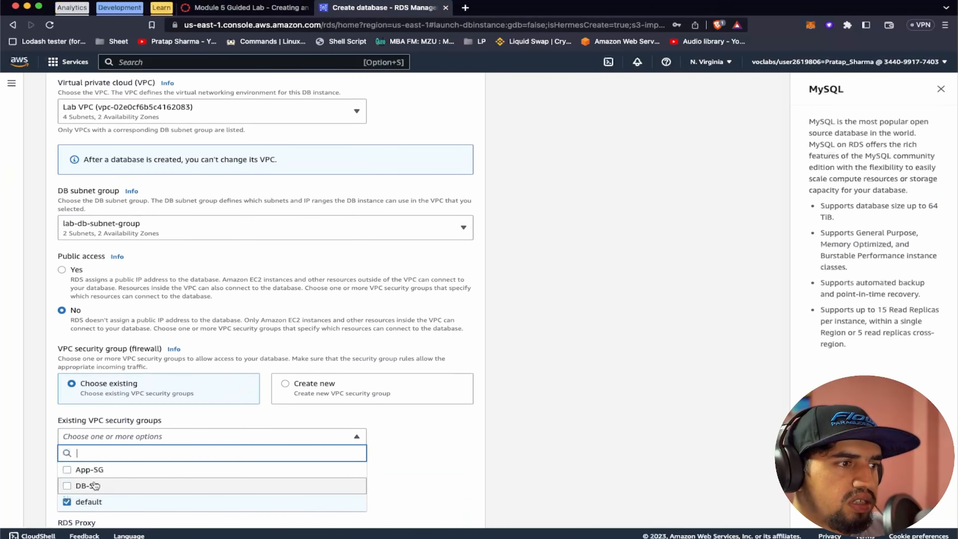
click(67, 486)
click(68, 502)
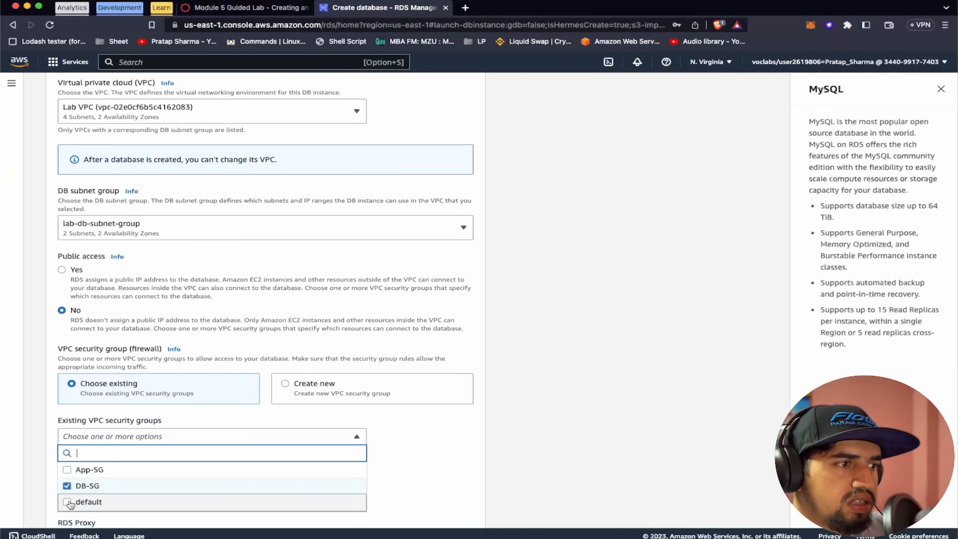
click(426, 457)
scroll(389, 339, down, 3)
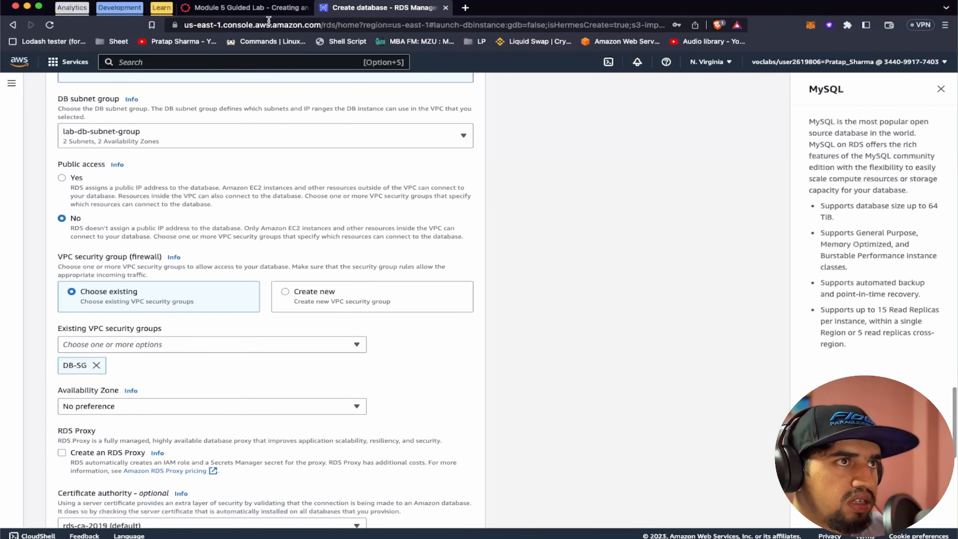
Read step 12 of the lab instructions and expand the additional configuration of the database's Connectivity section.
click(266, 8)
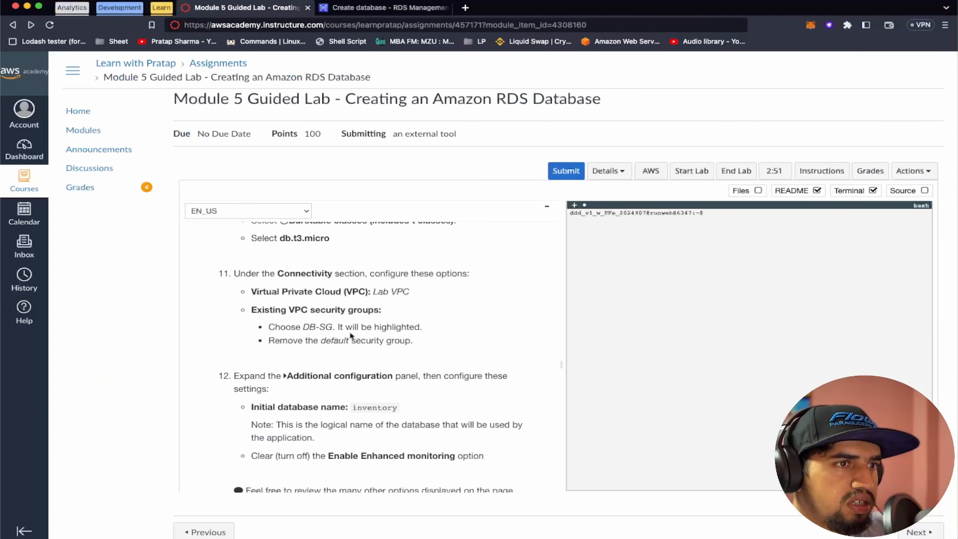
scroll(357, 344, down, 3)
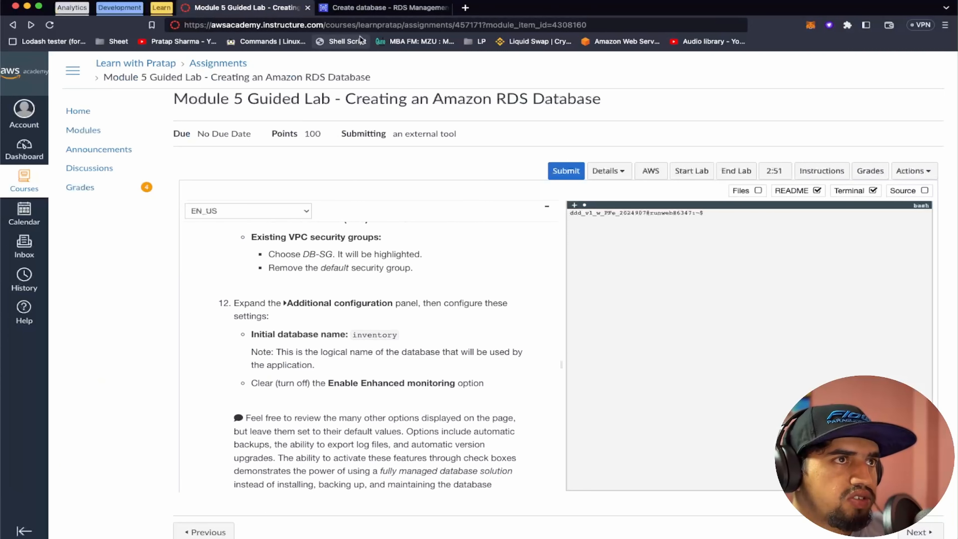
click(381, 8)
scroll(264, 308, down, 5)
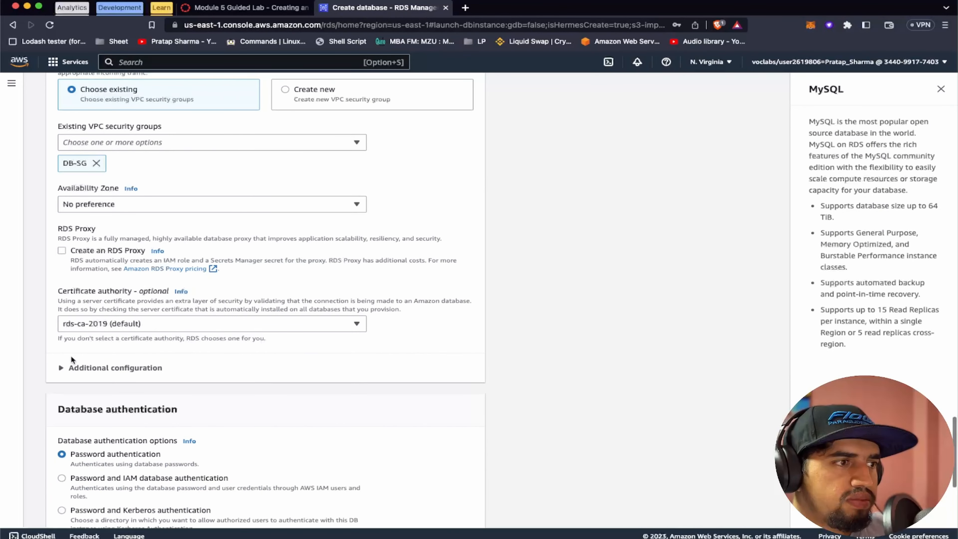
click(63, 368)
scroll(255, 403, down, 3)
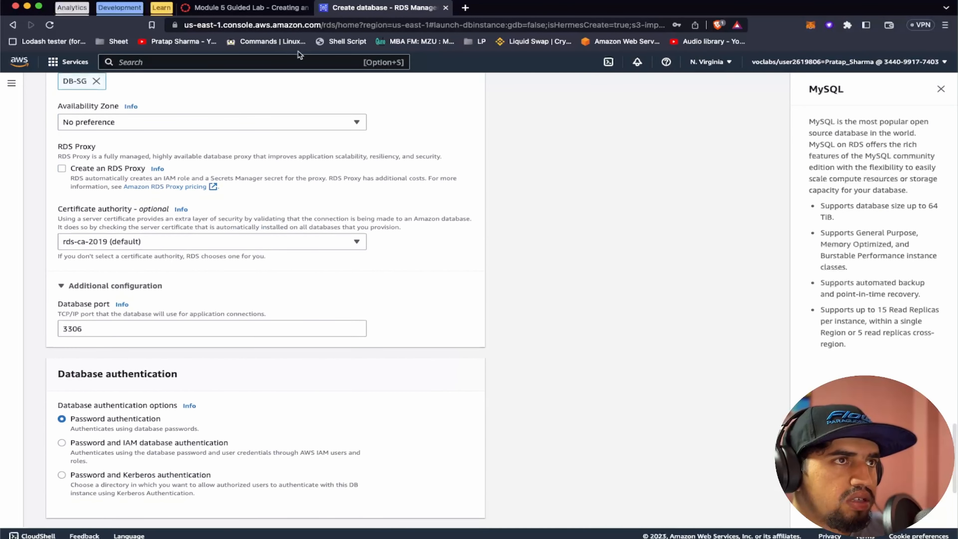
Copy the initial database name from the lab instructions and set it to inventory in the database options under Additional configuration.
click(246, 8)
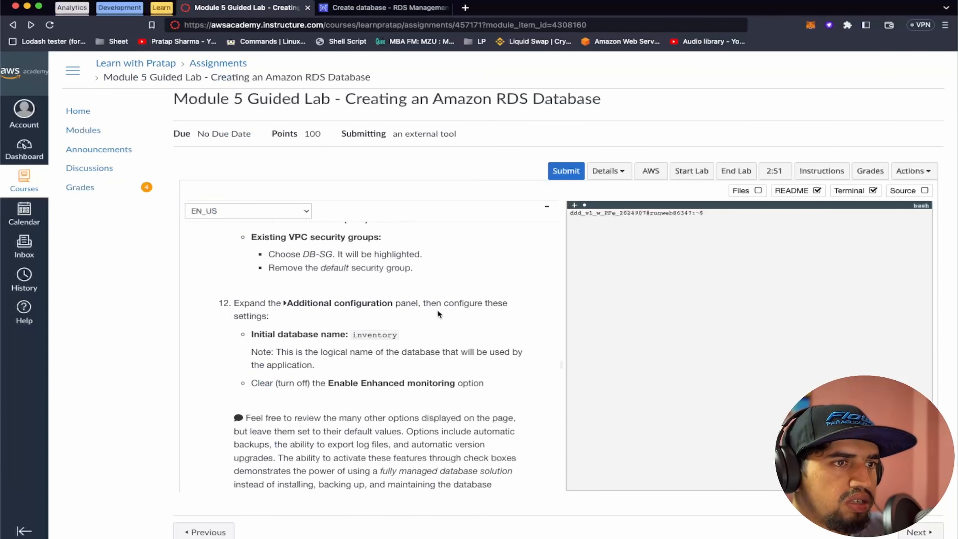
scroll(368, 314, down, 2)
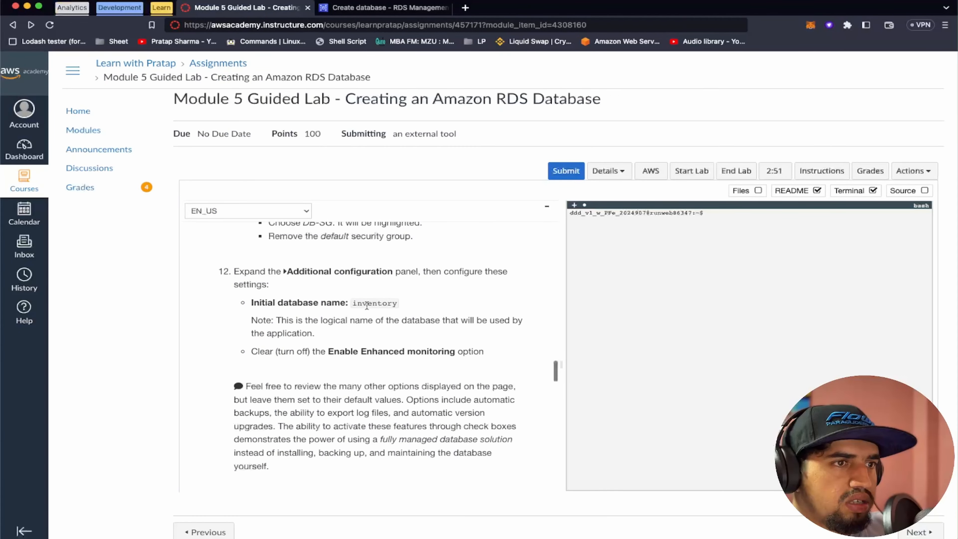
double_click(371, 303)
click(381, 8)
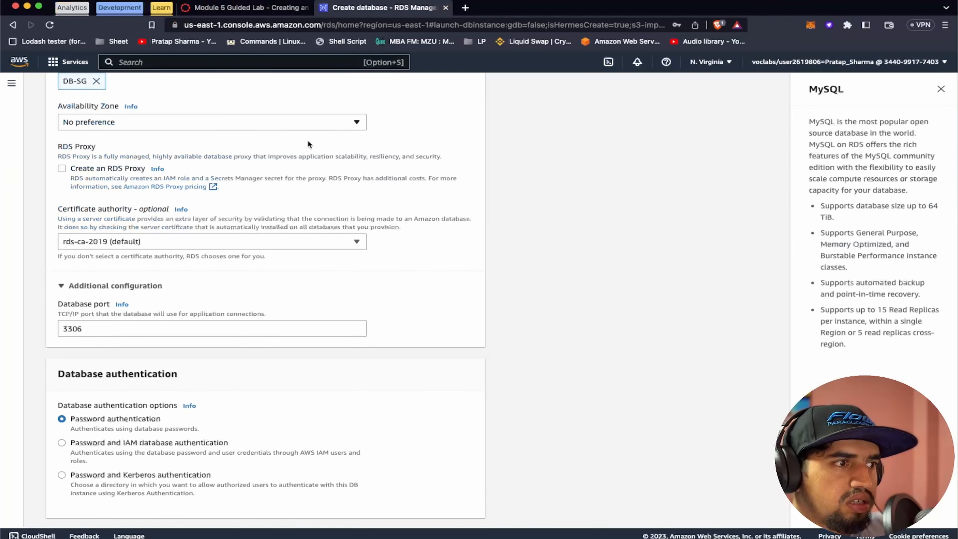
scroll(280, 321, down, 2)
scroll(279, 320, down, 8)
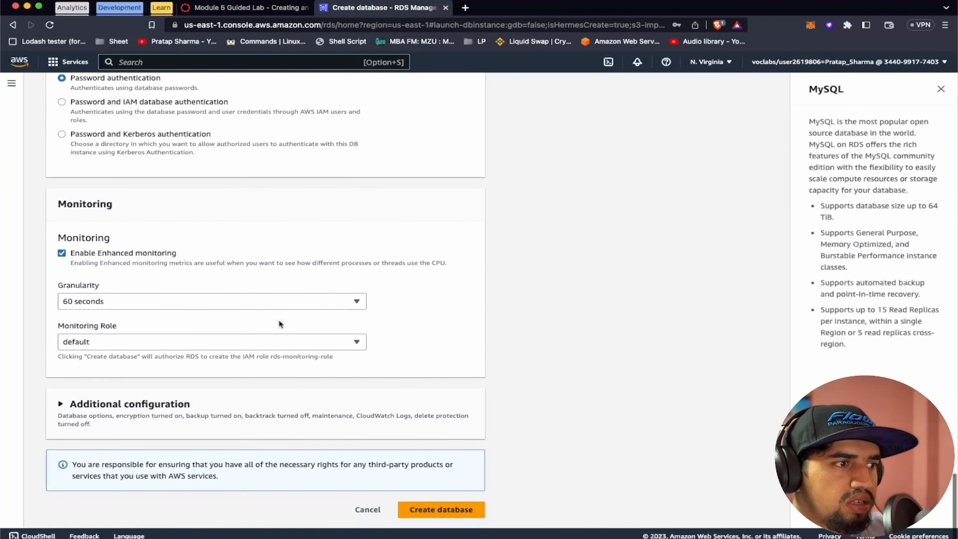
click(60, 405)
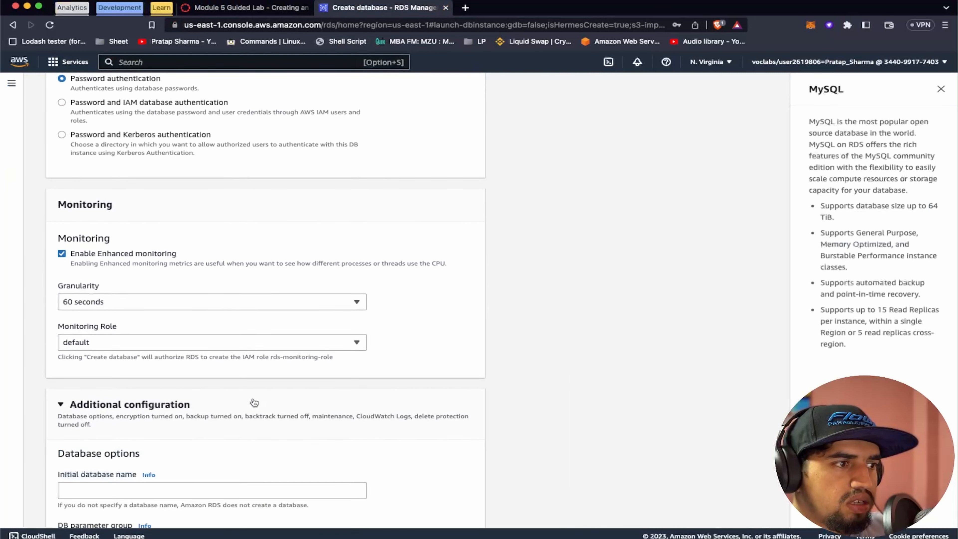
scroll(249, 400, down, 3)
click(168, 385)
text(inventory)
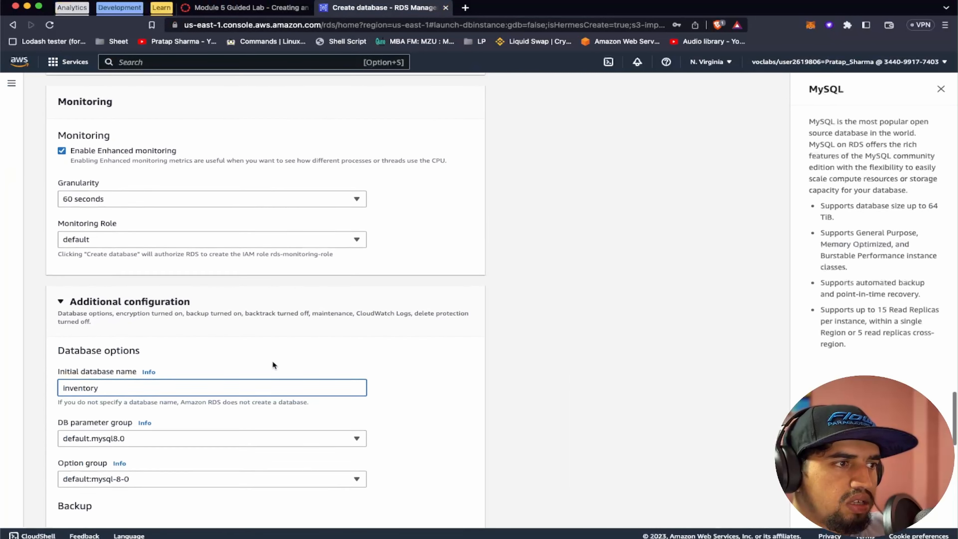
scroll(272, 361, down, 3)
Look up the monitoring instruction in the lab, find Enable Enhanced monitoring on the database page and try to turn it off.
click(260, 8)
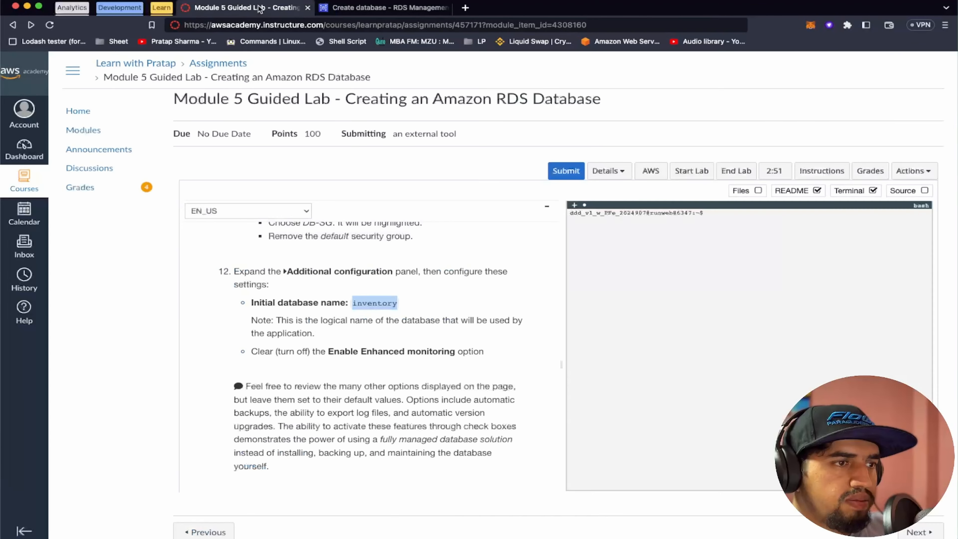
scroll(368, 283, down, 2)
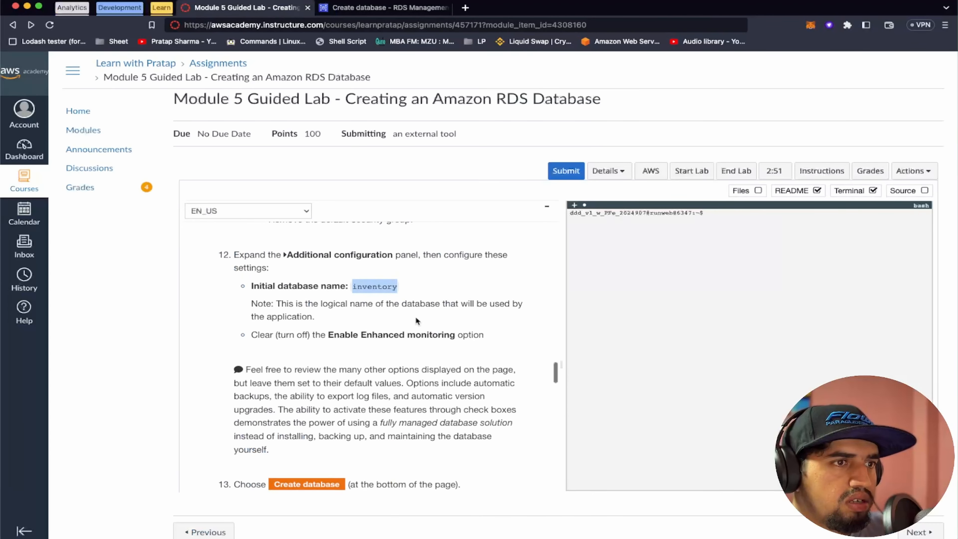
scroll(352, 281, down, 1)
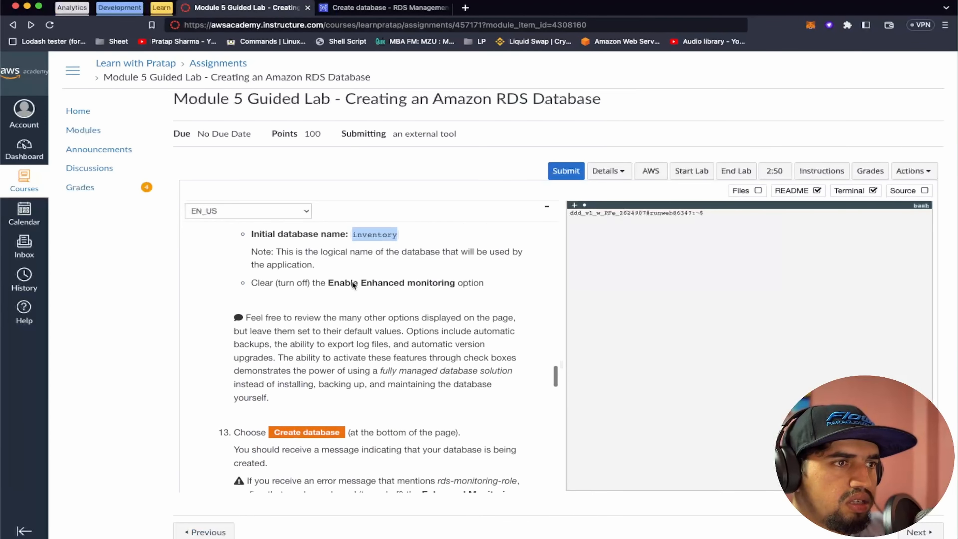
click(392, 14)
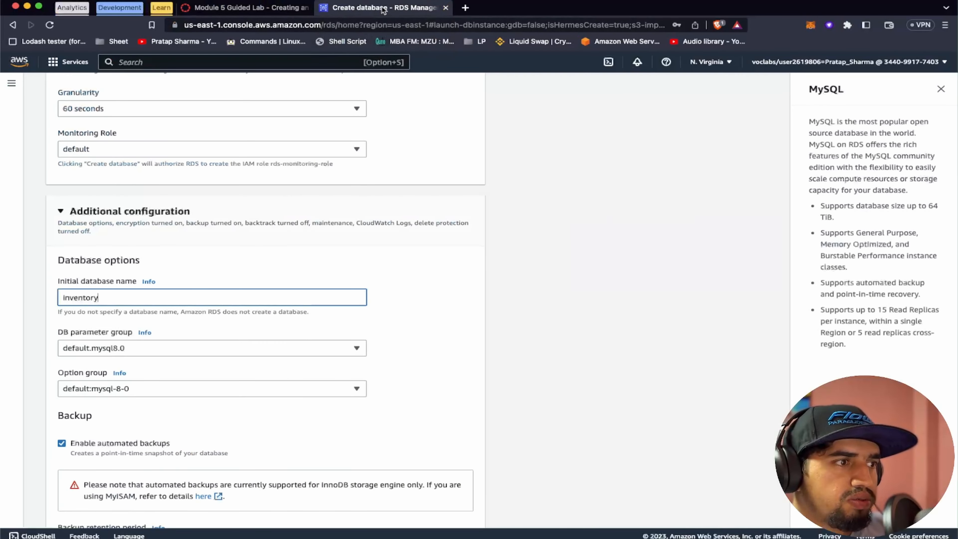
key(super+f)
text(Enable Enhanced monitoring)
click(81, 307)
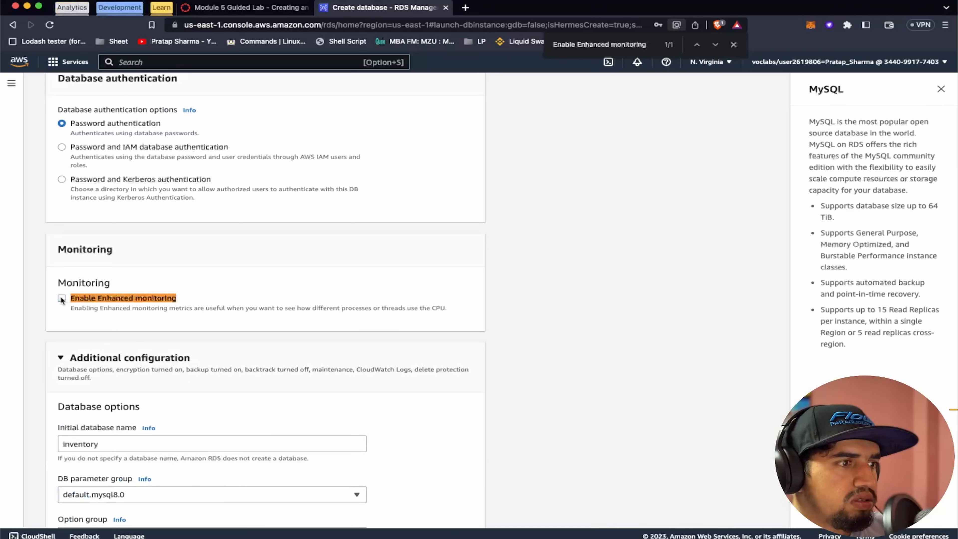
click(235, 297)
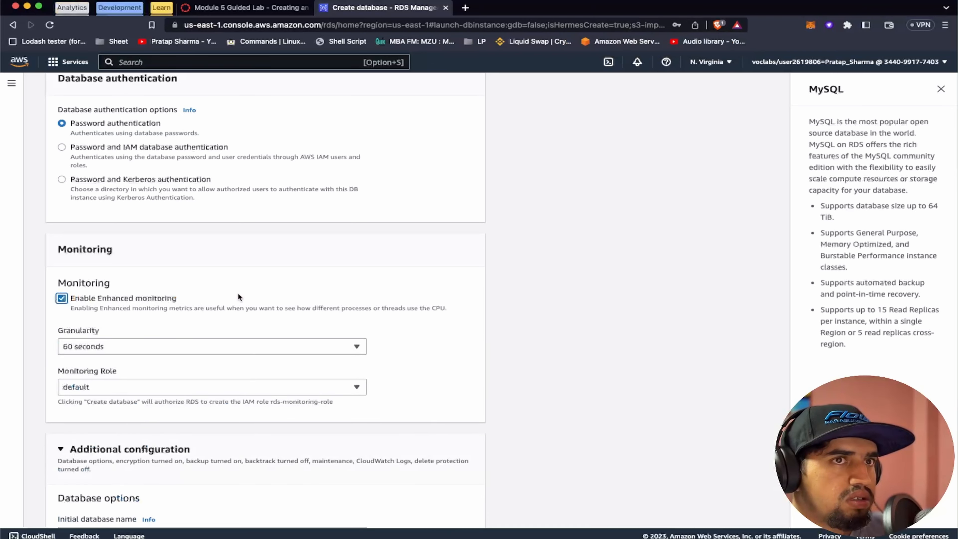
key(Escape)
Review step 13 of the lab instructions and create the database with the remaining options at their defaults.
scroll(247, 279, down, 6)
scroll(247, 279, down, 2)
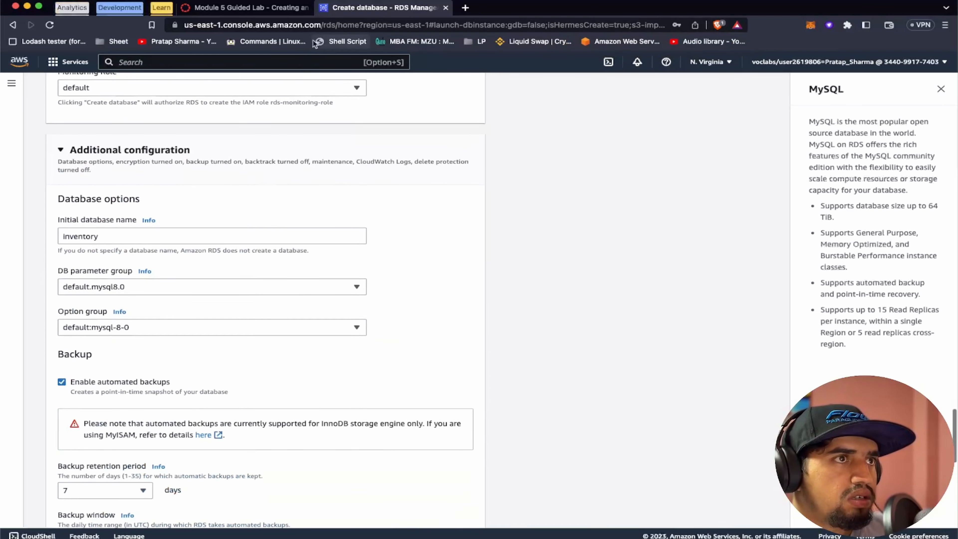
click(266, 10)
scroll(354, 326, down, 1)
scroll(354, 327, down, 5)
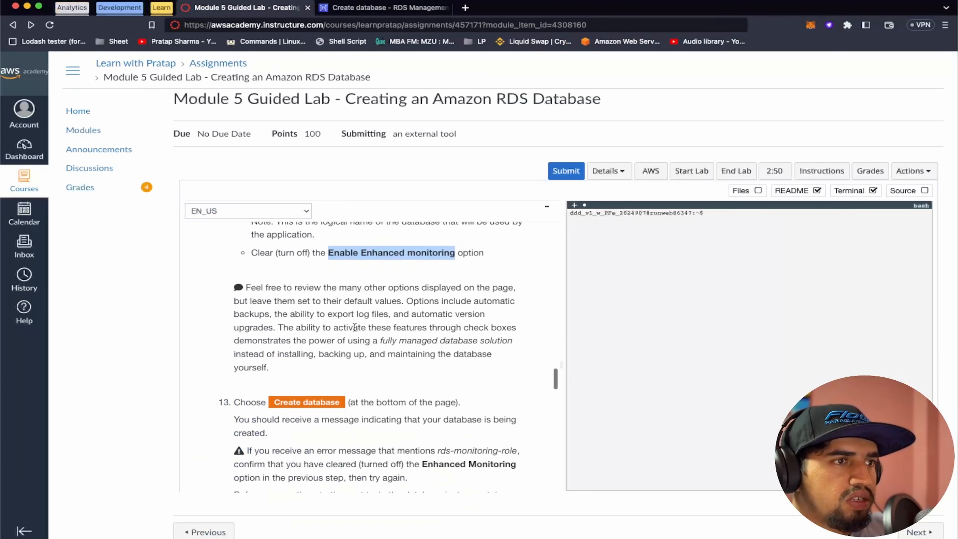
scroll(343, 351, up, 1)
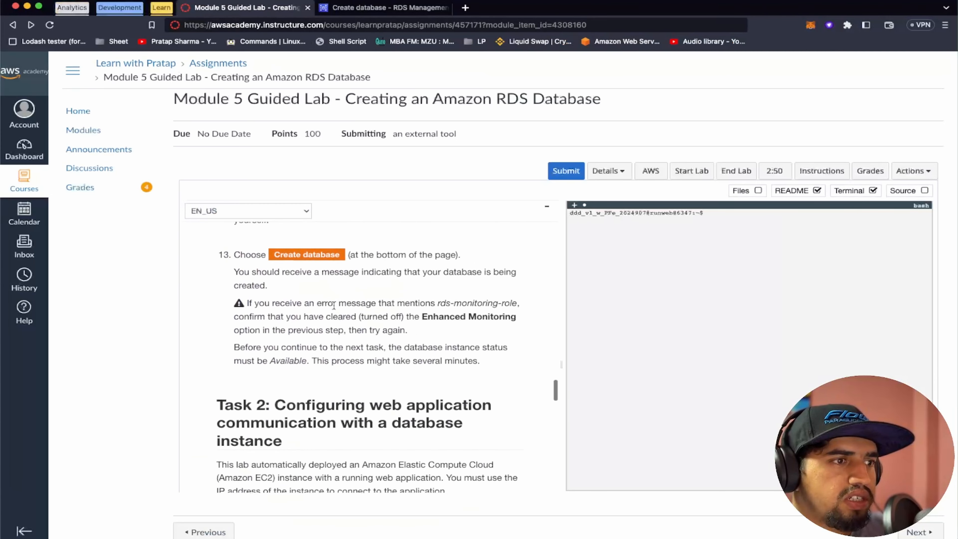
click(369, 11)
scroll(233, 347, down, 10)
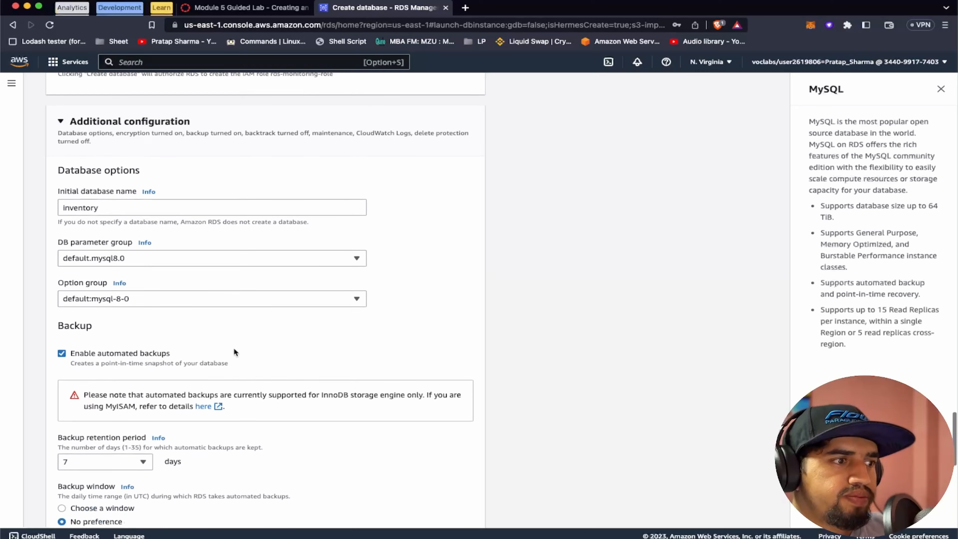
scroll(268, 391, down, 7)
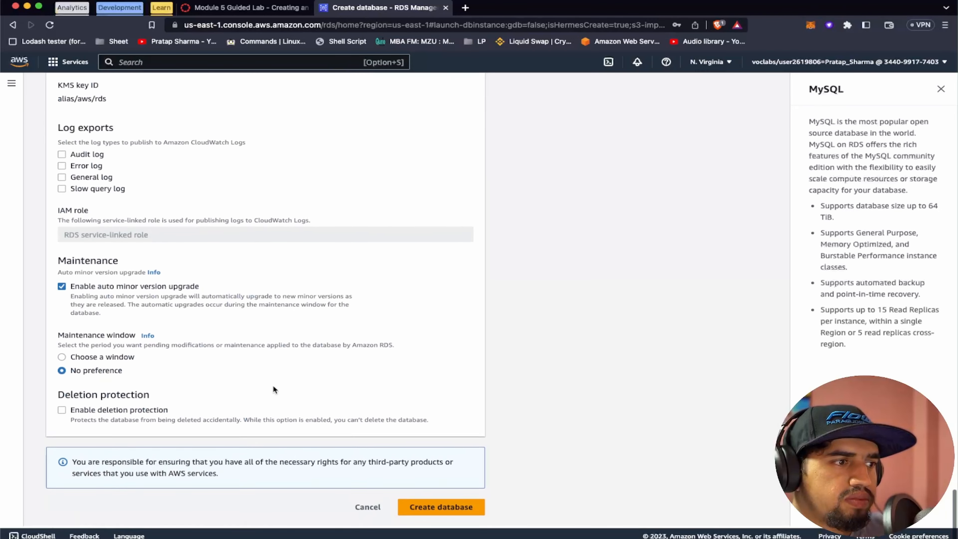
click(419, 508)
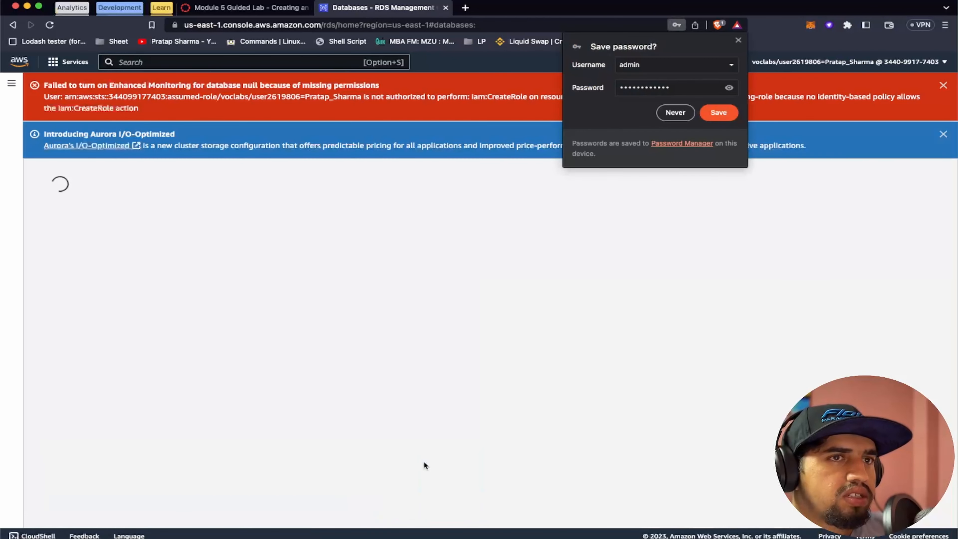
Dismiss the save-password prompt and the suggested add-ons for inventory-db, and check the lab's notes on database creation.
click(738, 40)
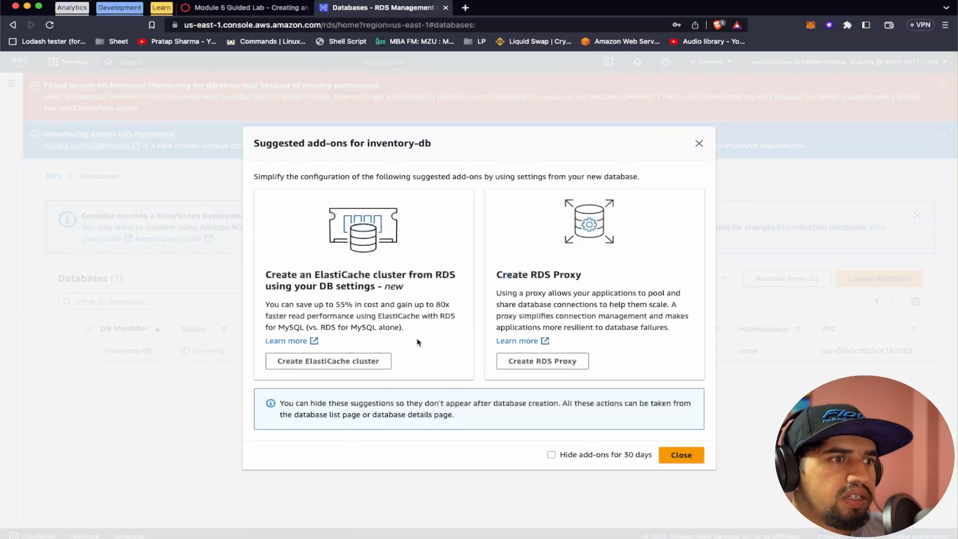
click(247, 8)
scroll(329, 291, down, 1)
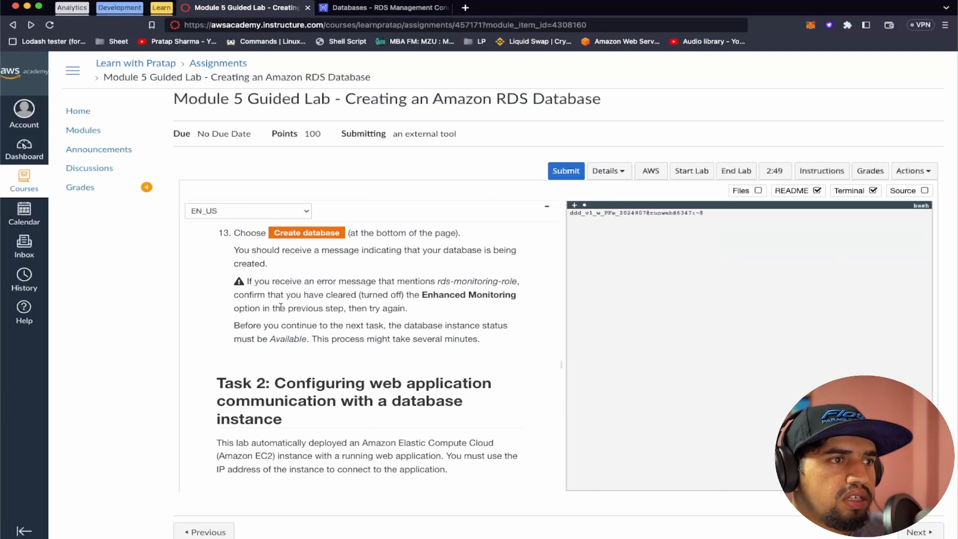
click(363, 8)
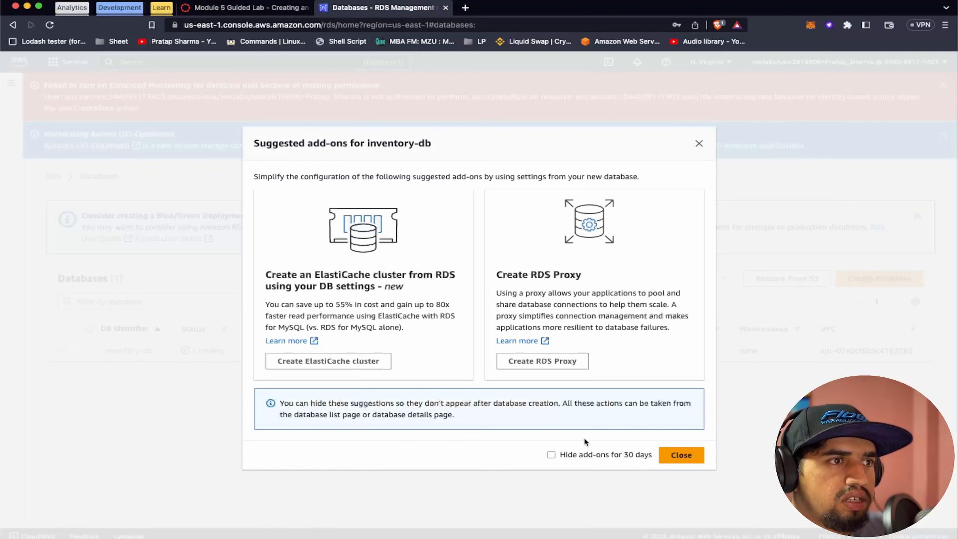
click(682, 453)
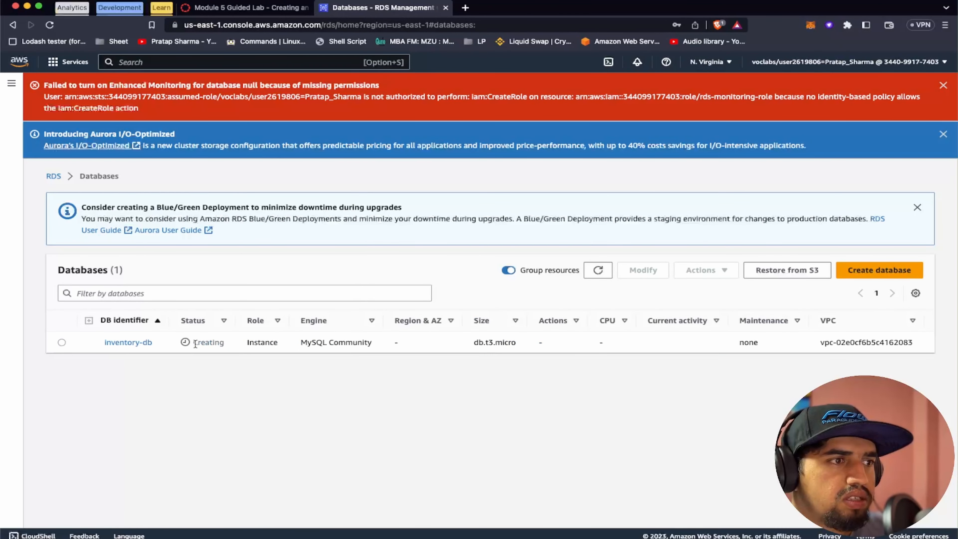
click(264, 9)
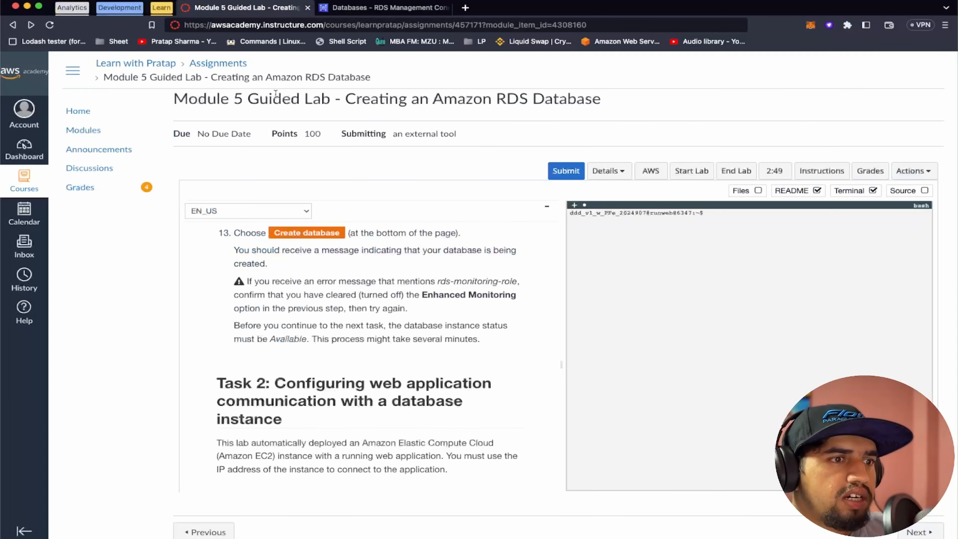
Refresh the RDS databases list to check whether inventory-db has reached the Available status, and glance at the task notes.
double_click(280, 339)
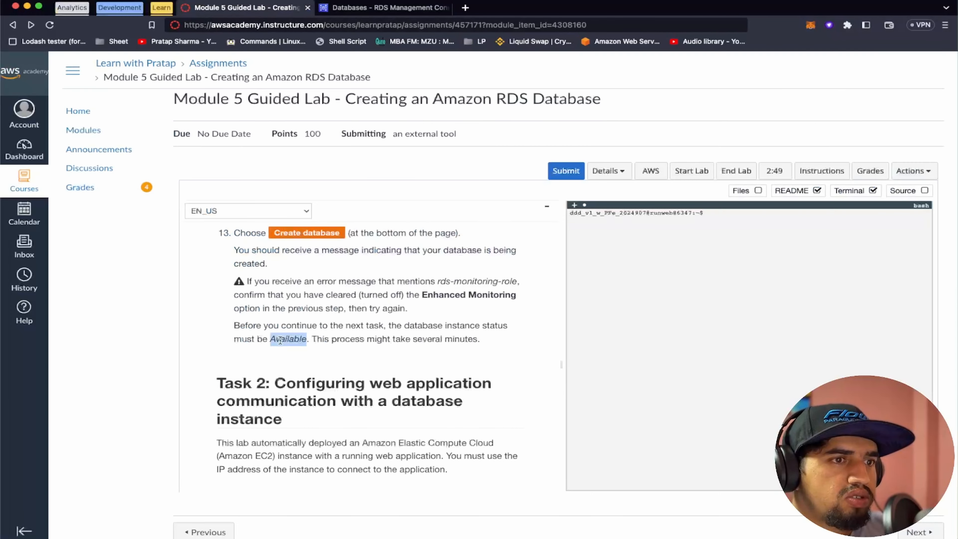
key(ctrl+Tab)
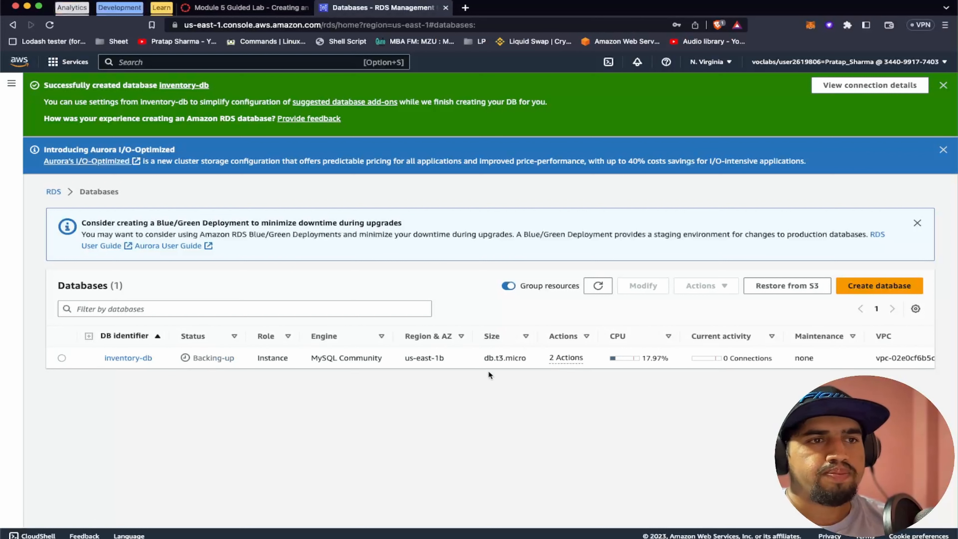
click(601, 288)
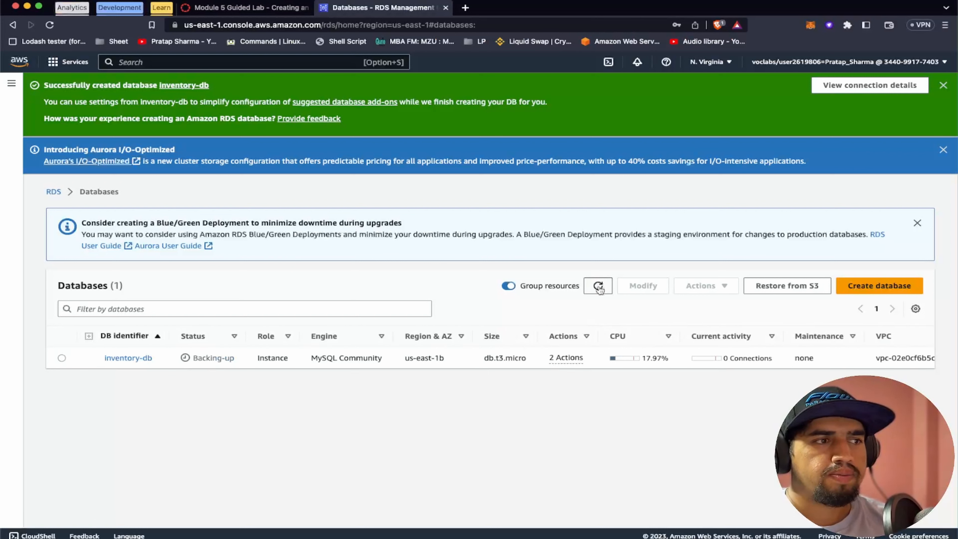
click(599, 289)
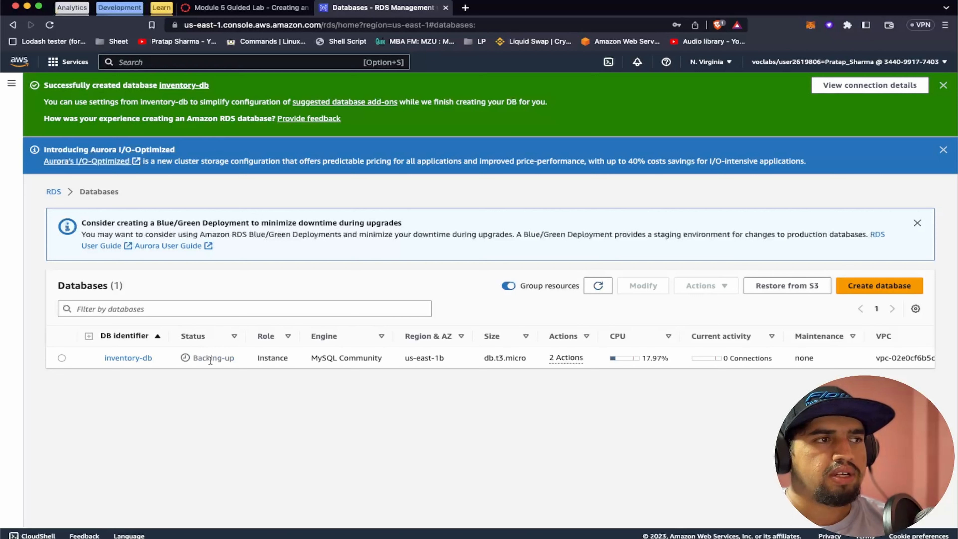
click(599, 287)
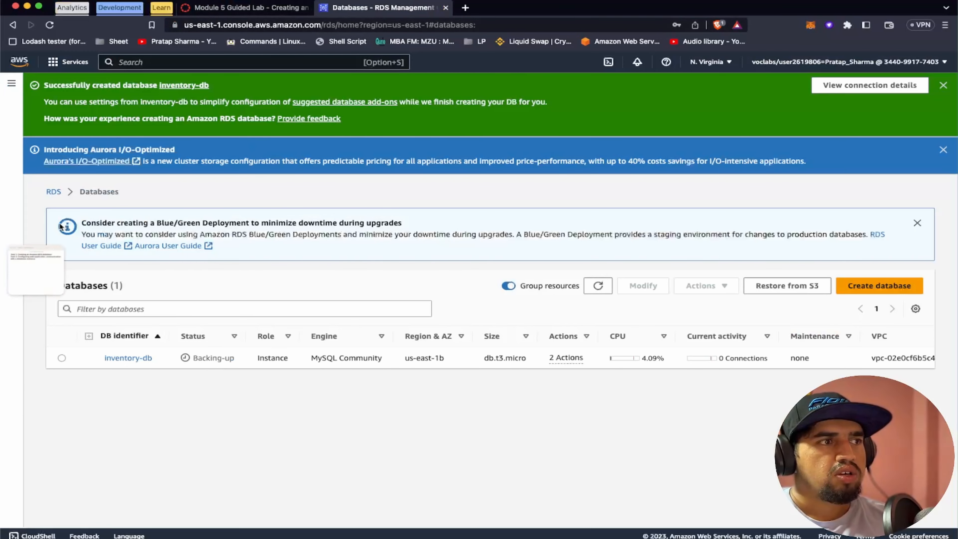
click(40, 270)
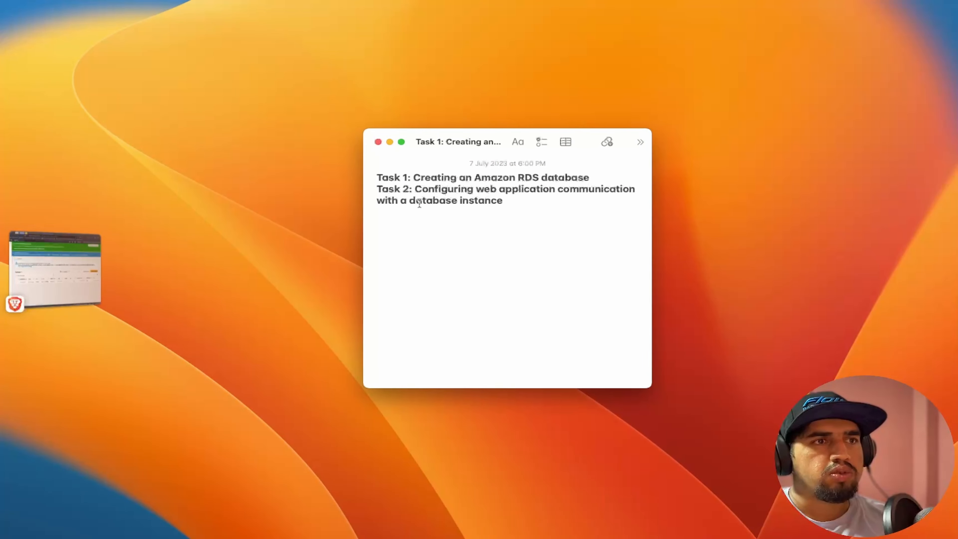
click(82, 261)
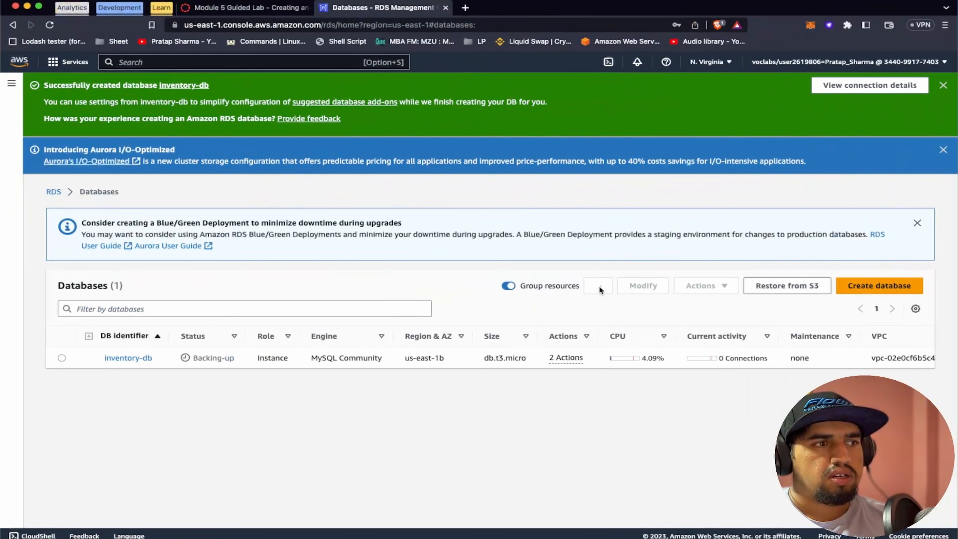
Read the opening steps of Task 2 in the lab instructions, search for ec2 and open the EC2 console in a separate tab.
click(274, 12)
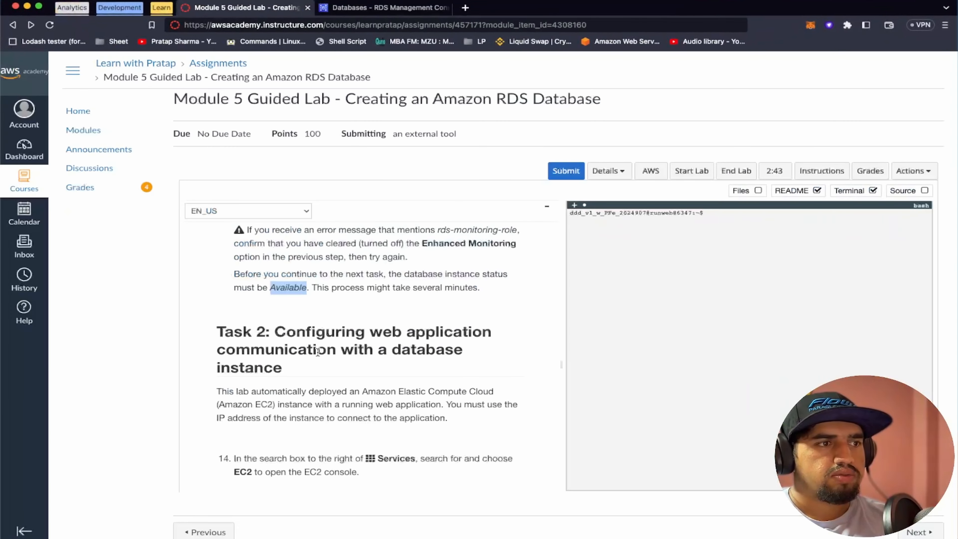
scroll(318, 352, down, 5)
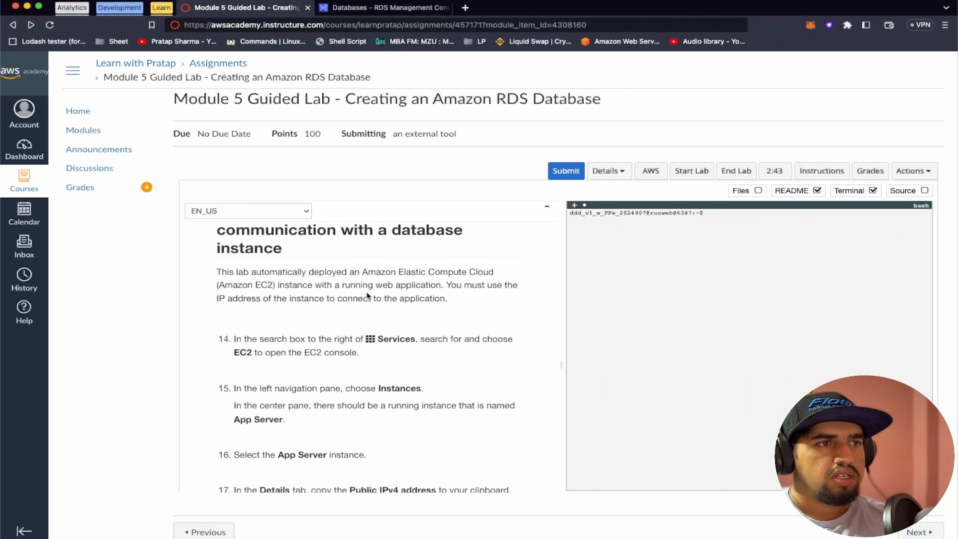
scroll(366, 292, down, 1)
scroll(275, 286, down, 2)
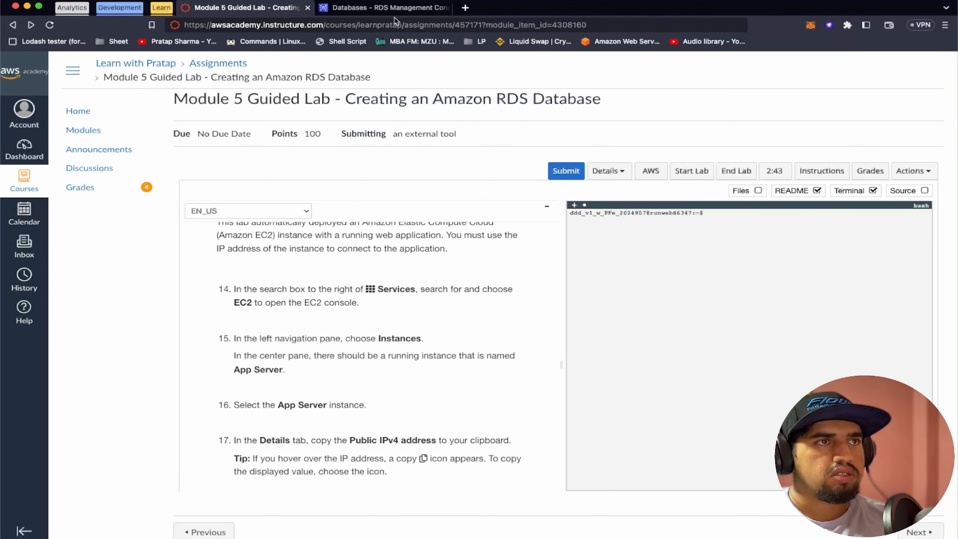
click(383, 10)
click(219, 62)
text(ec2)
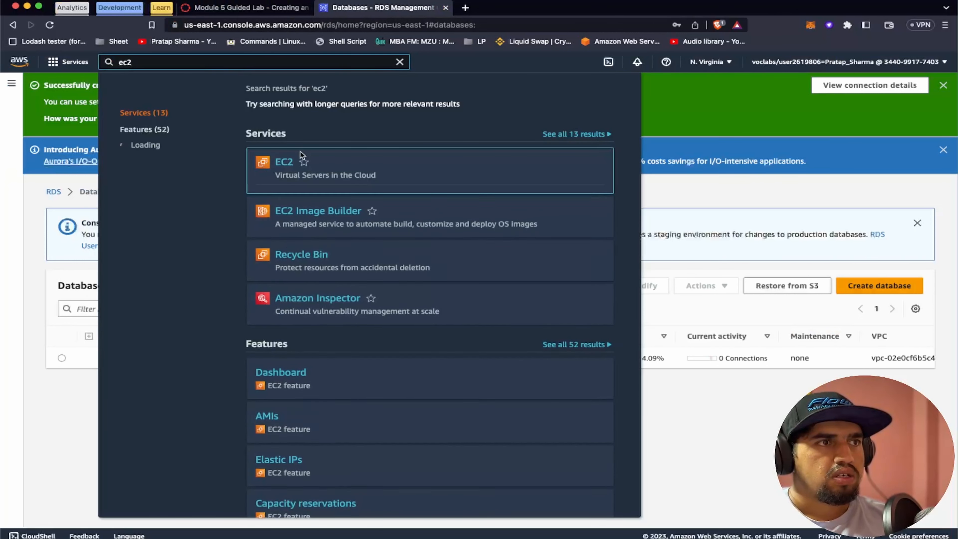
super+click(285, 162)
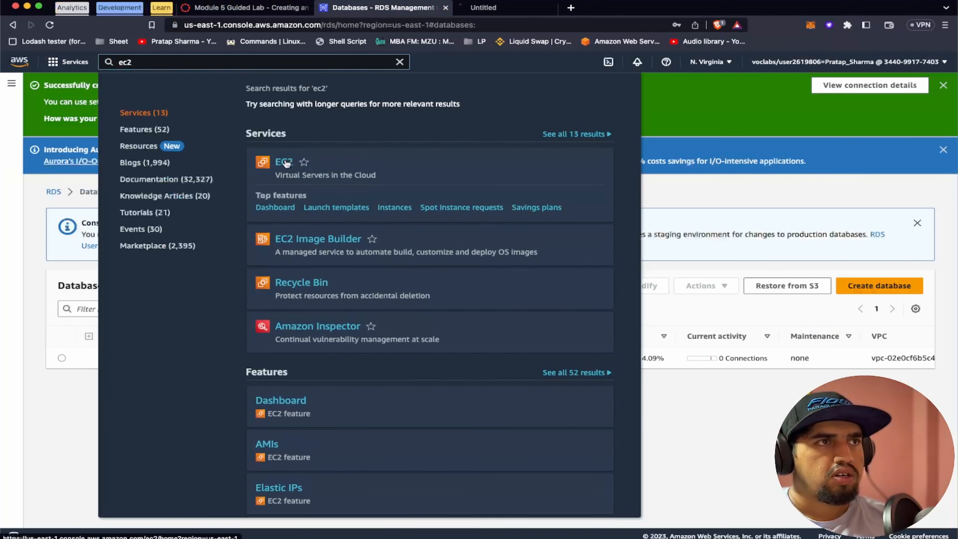
click(509, 9)
Check step 15 of the lab instructions and display the list of EC2 instances.
click(247, 8)
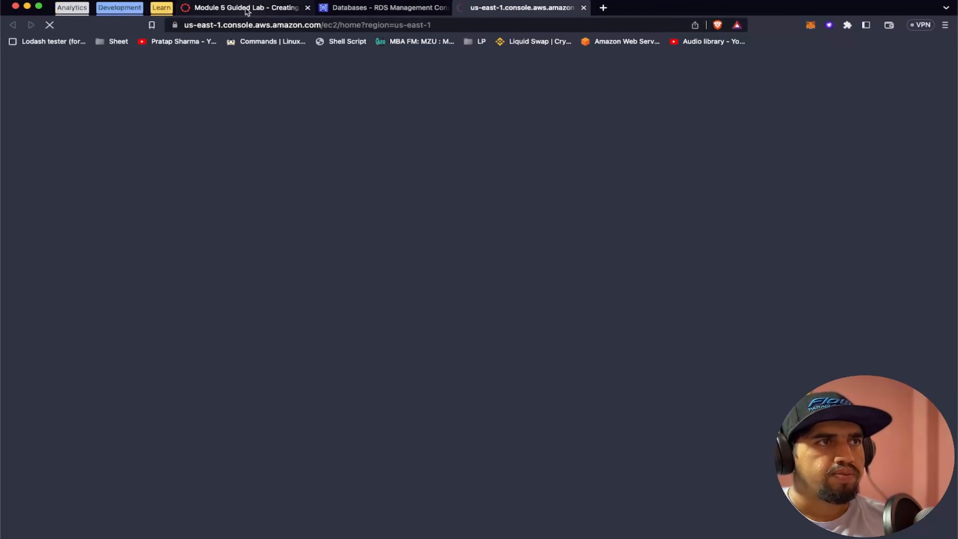
scroll(338, 319, down, 1)
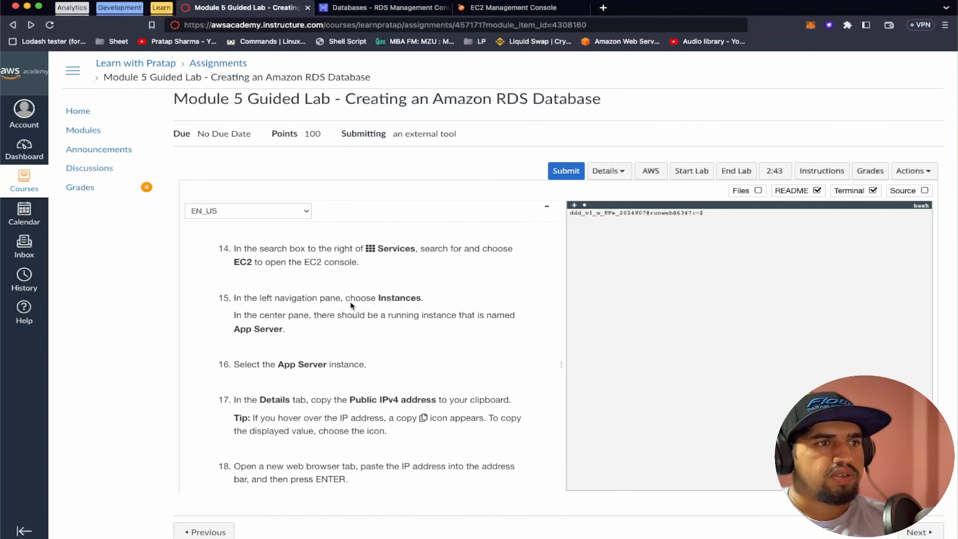
click(478, 9)
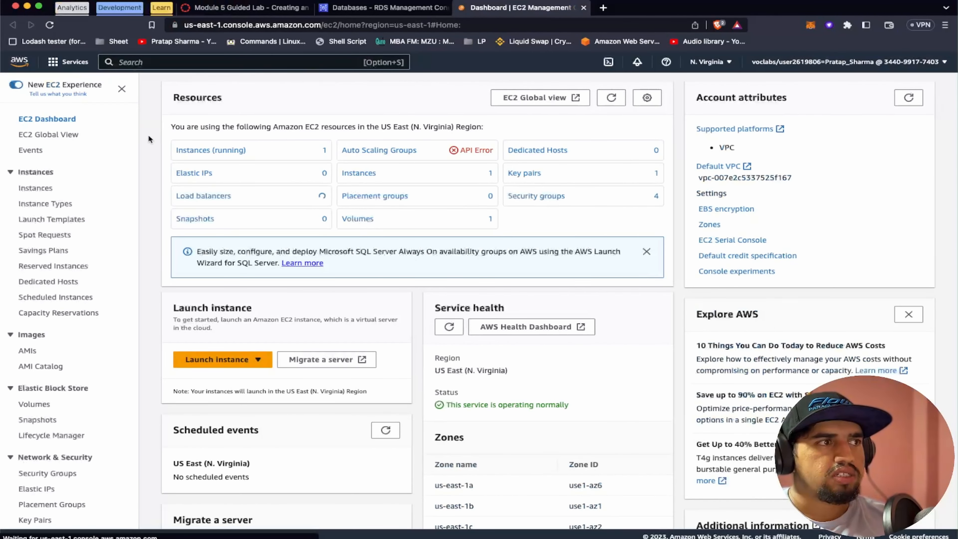
click(42, 189)
Review steps 16 to 18 of the lab instructions and show the details of the App Server instance.
click(378, 7)
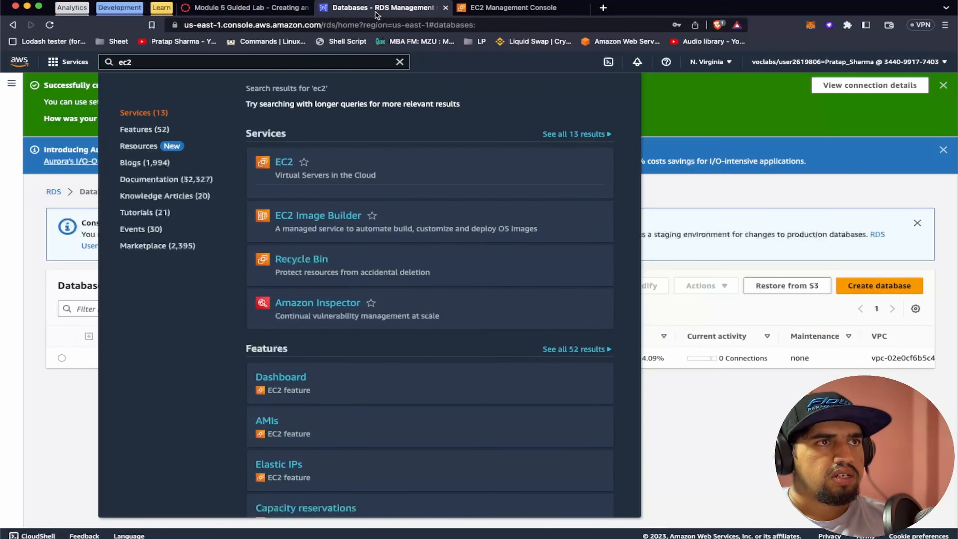
click(265, 9)
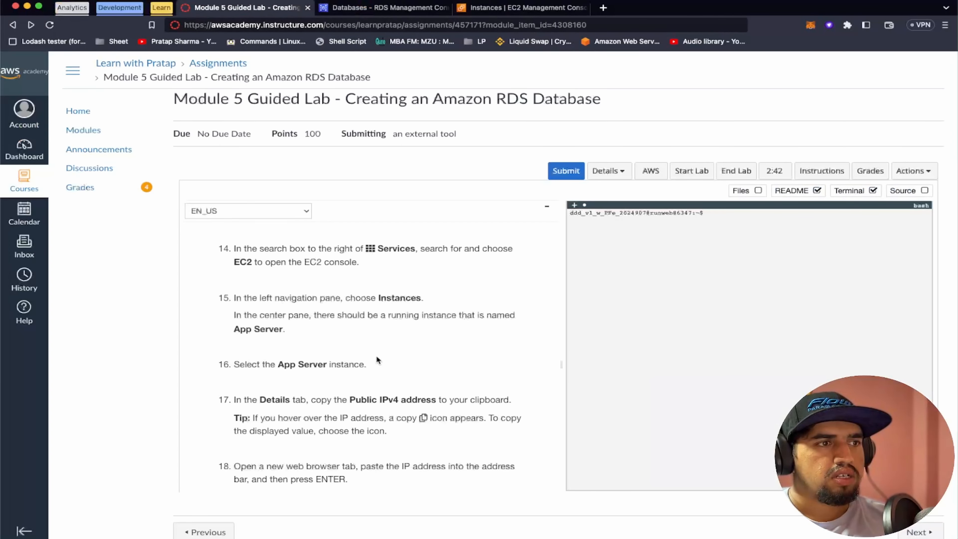
scroll(376, 358, down, 2)
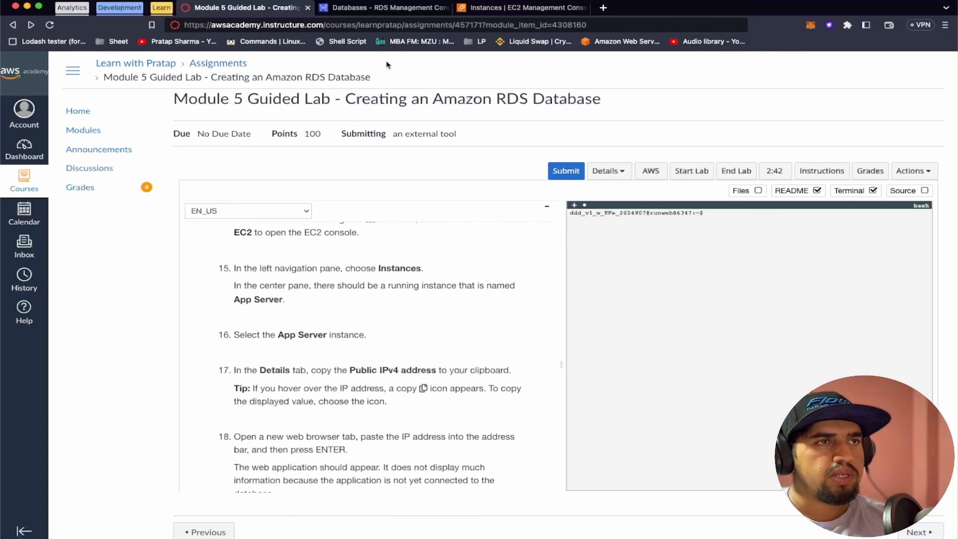
click(491, 9)
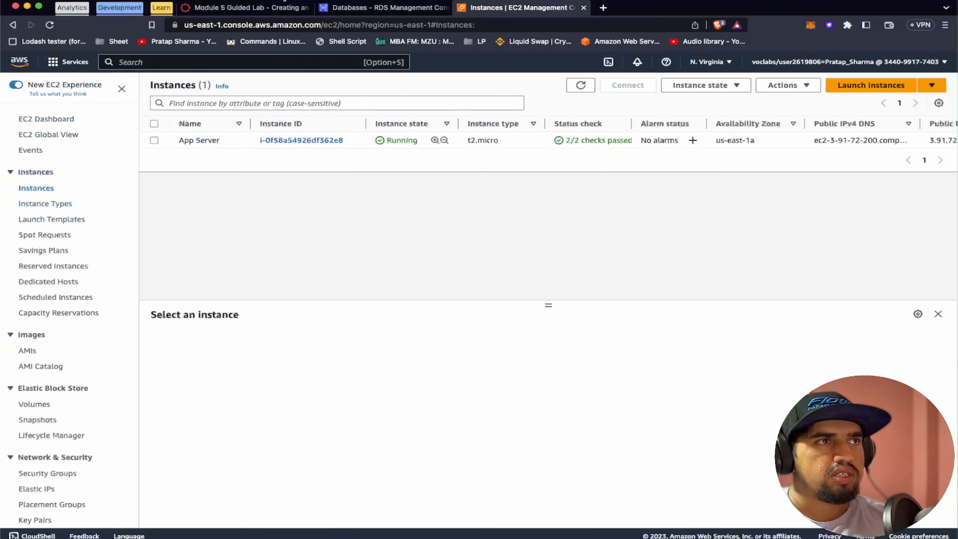
click(246, 7)
scroll(377, 298, down, 3)
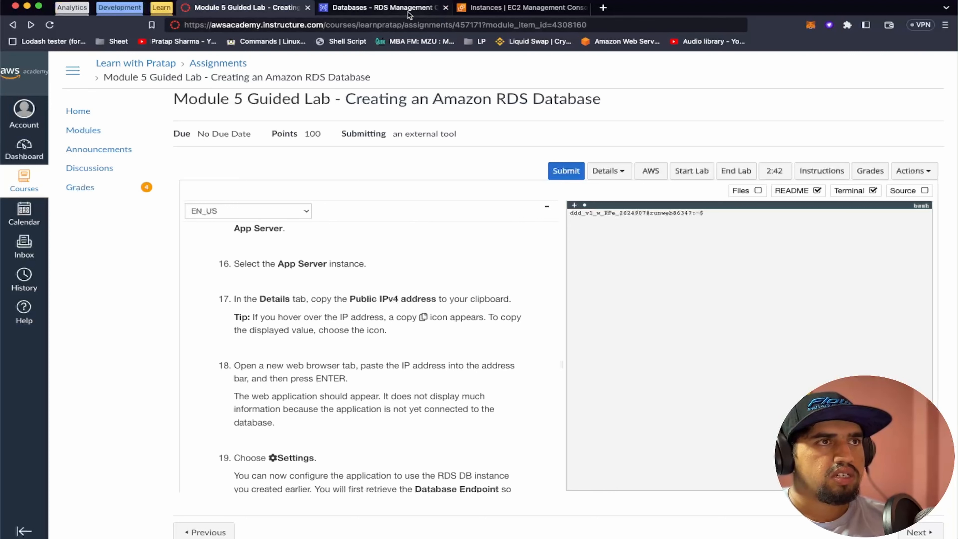
click(502, 7)
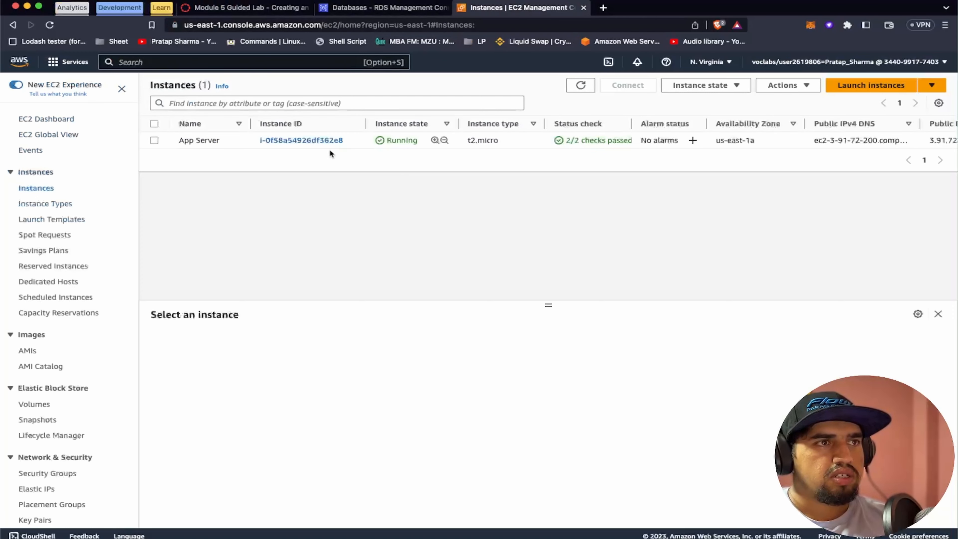
click(314, 140)
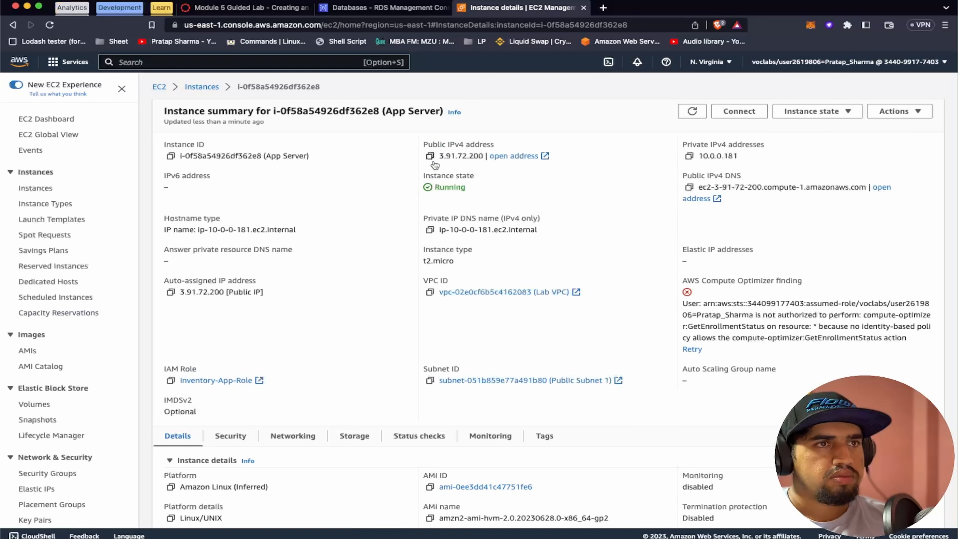
Copy the public IPv4 address of the App Server instance, checking it against steps 17 and 18 of the lab instructions.
drag(440, 156, 485, 157)
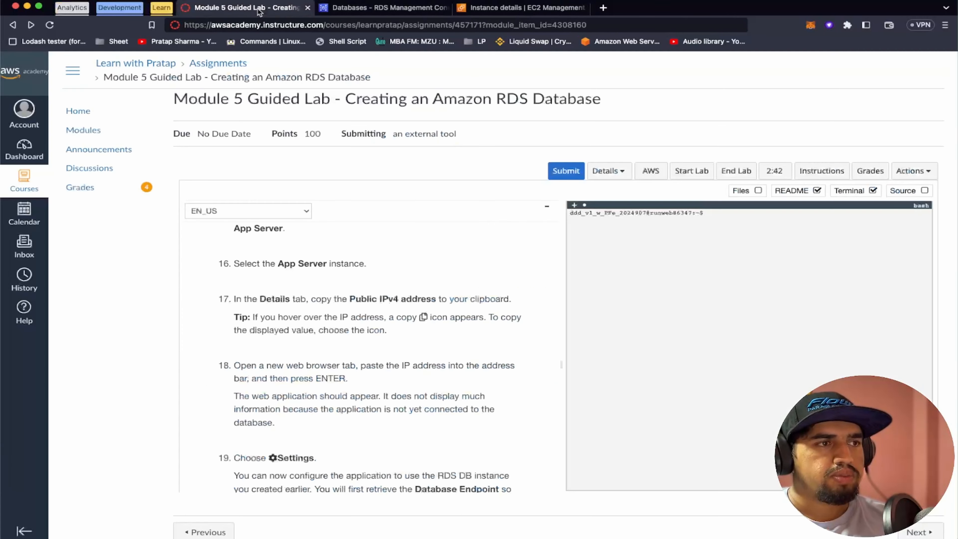
click(264, 7)
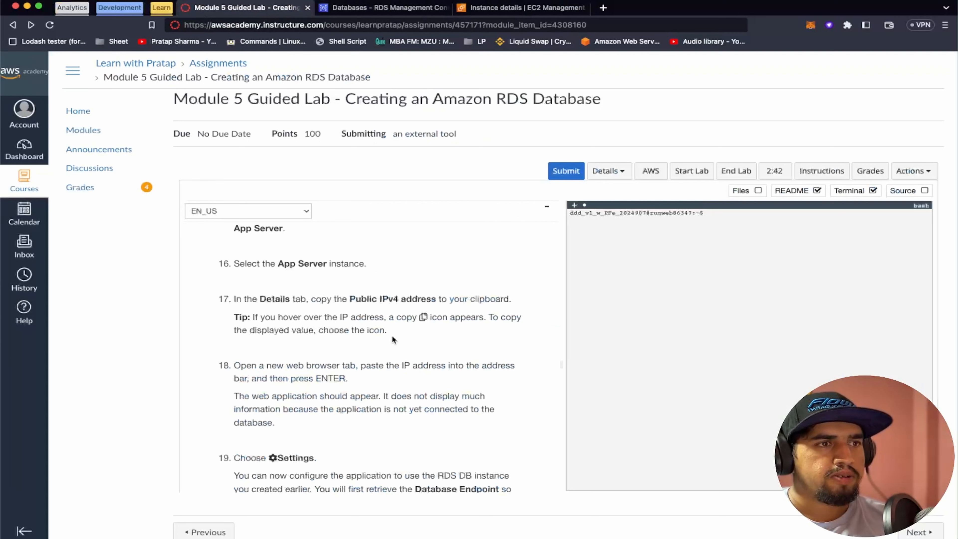
scroll(392, 336, down, 3)
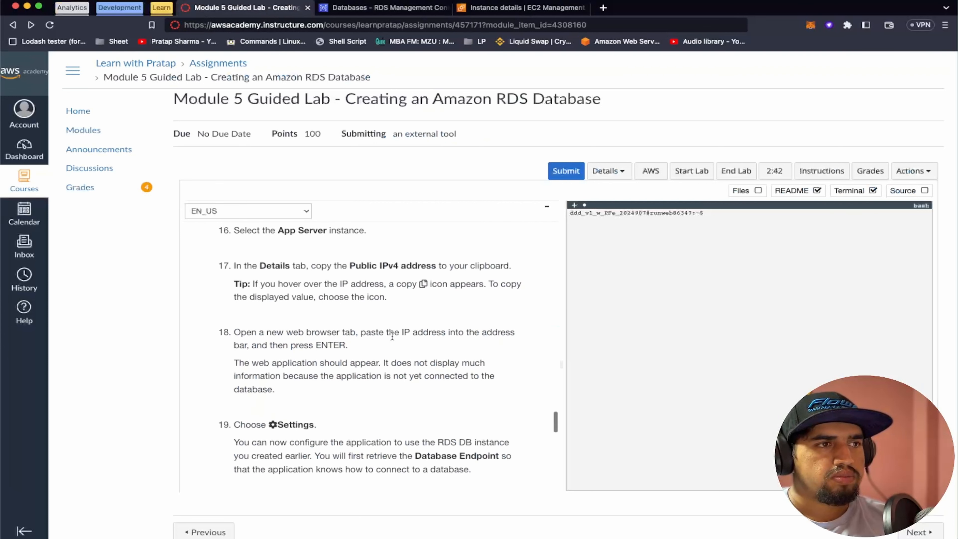
scroll(392, 336, down, 1)
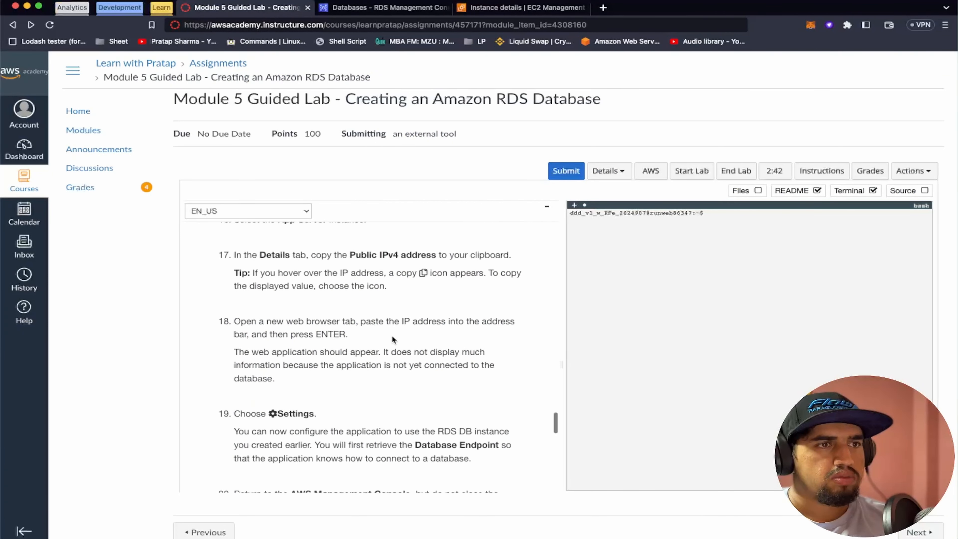
click(501, 8)
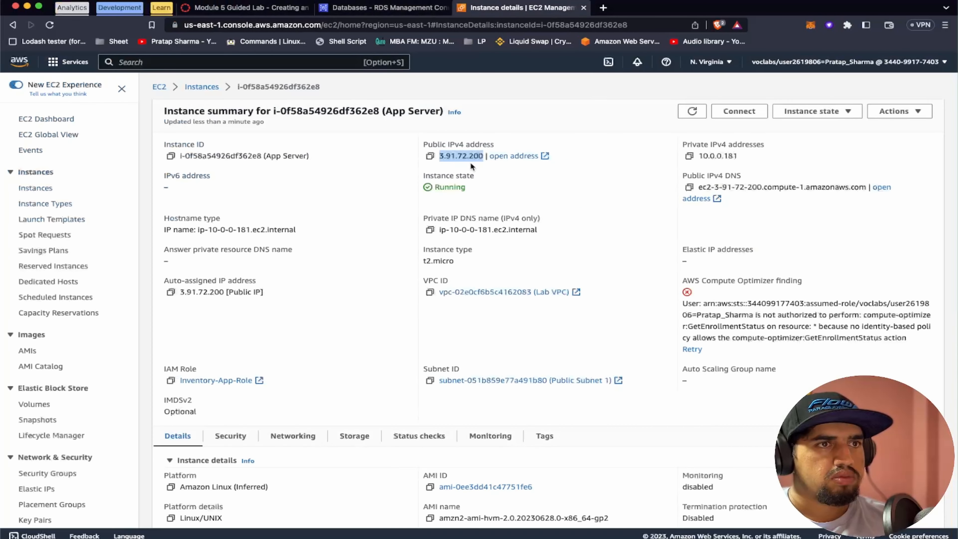
click(430, 157)
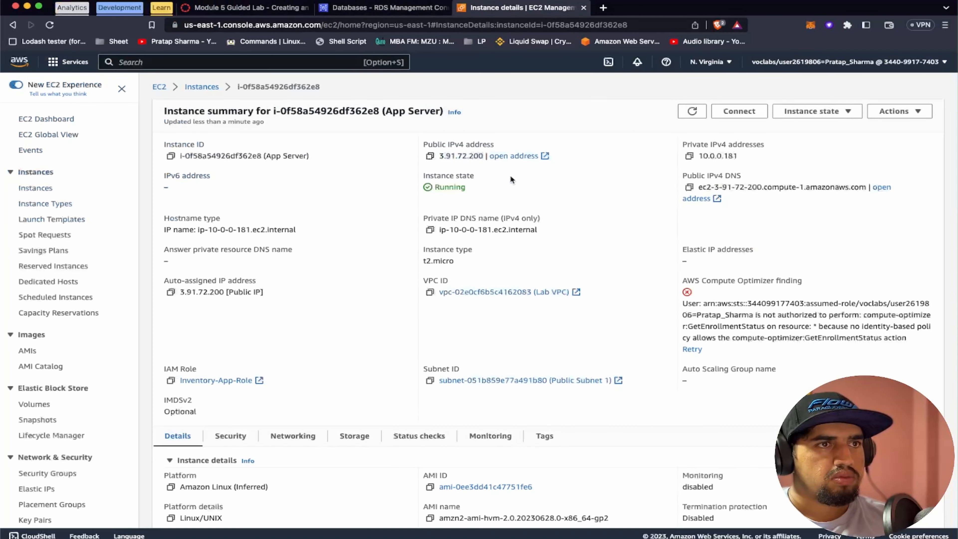
click(430, 157)
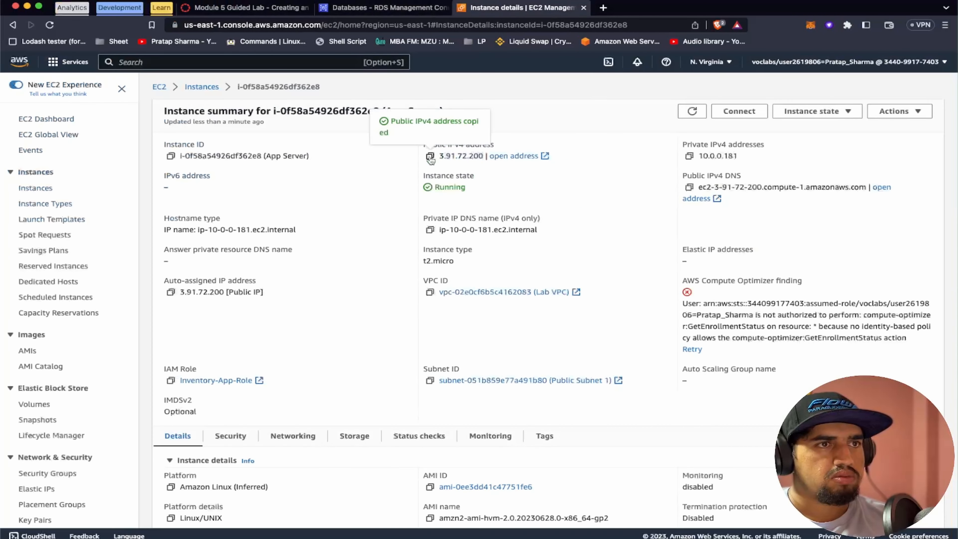
Recheck step 18 of the lab and load the copied address 3.91.72.200 in a new browser tab.
click(260, 7)
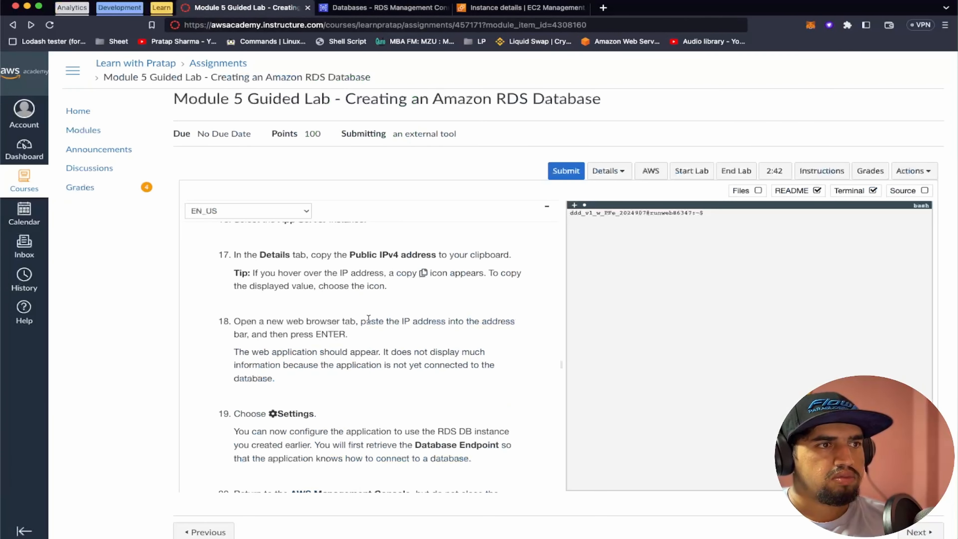
scroll(369, 319, down, 2)
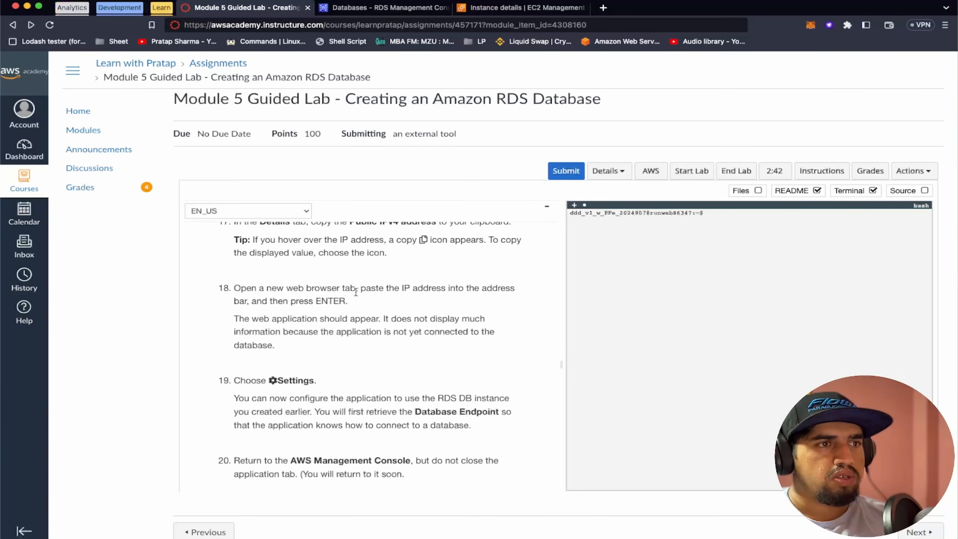
click(603, 7)
key(super+v)
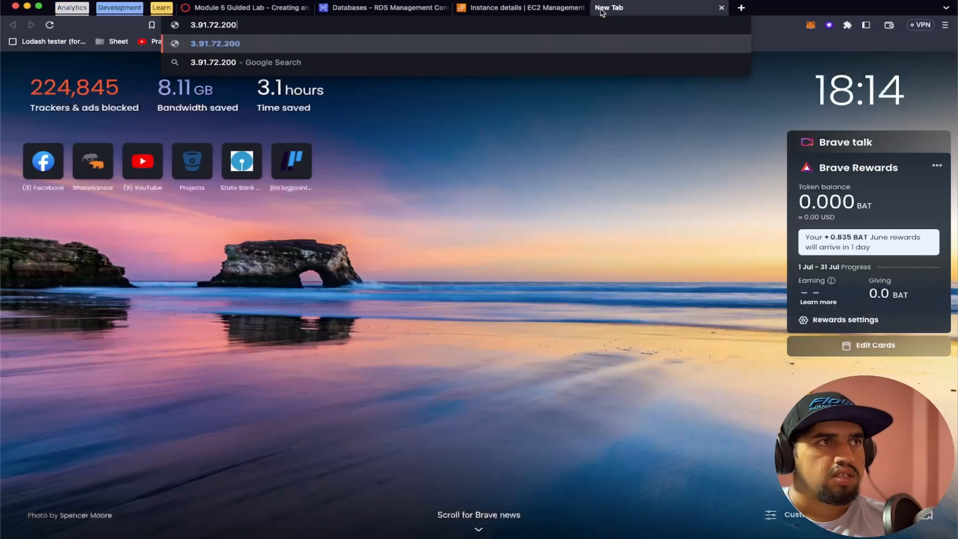
key(Return)
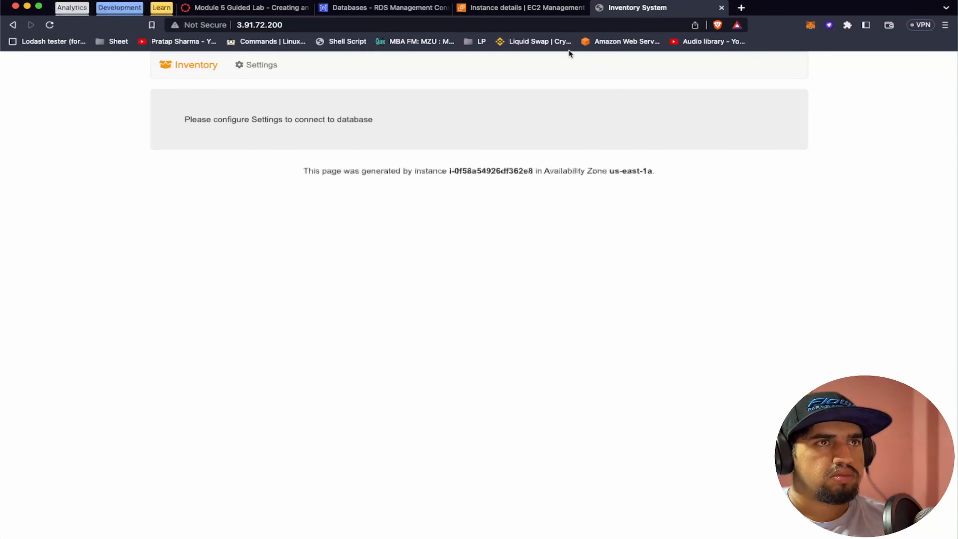
Read steps 18 to 22 of the lab instructions and open the Settings page of the Inventory web application.
click(249, 9)
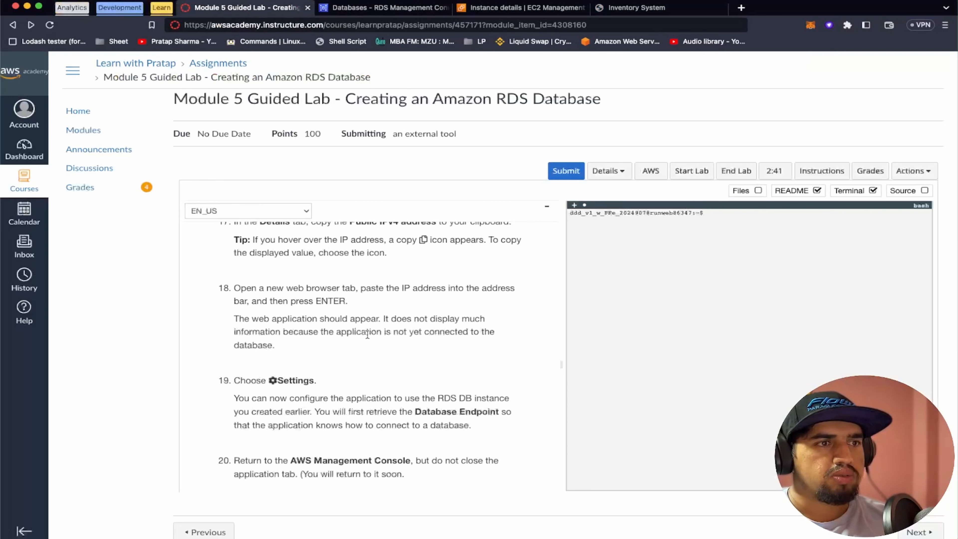
scroll(356, 350, down, 2)
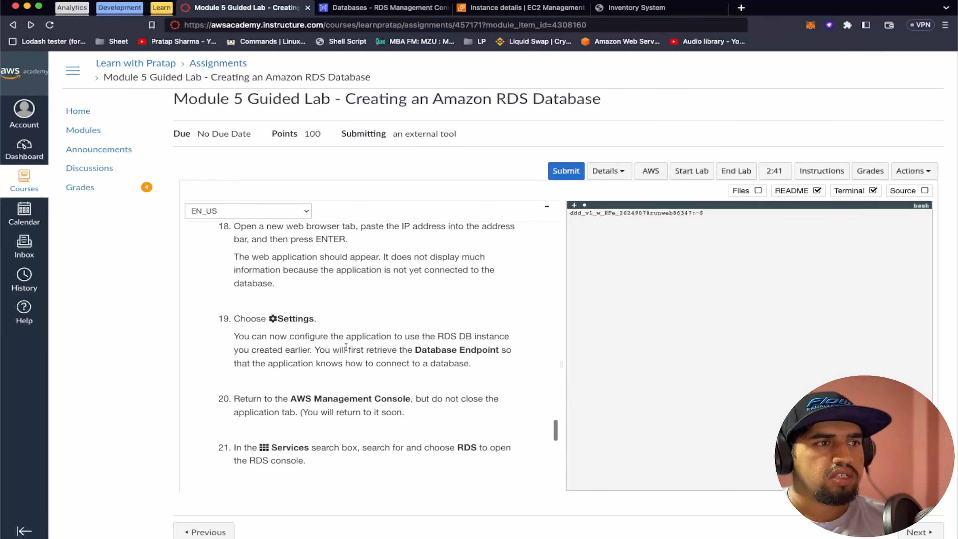
scroll(319, 325, down, 1)
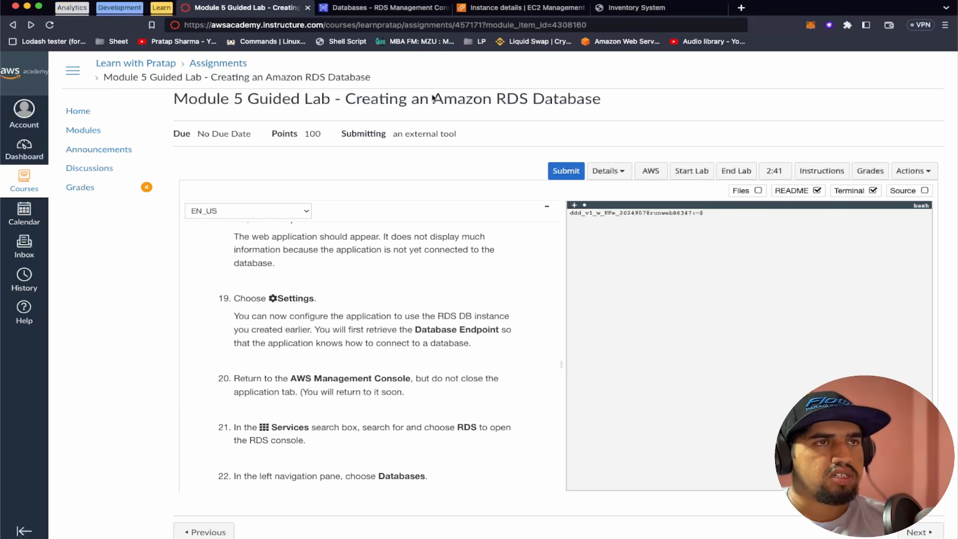
click(637, 9)
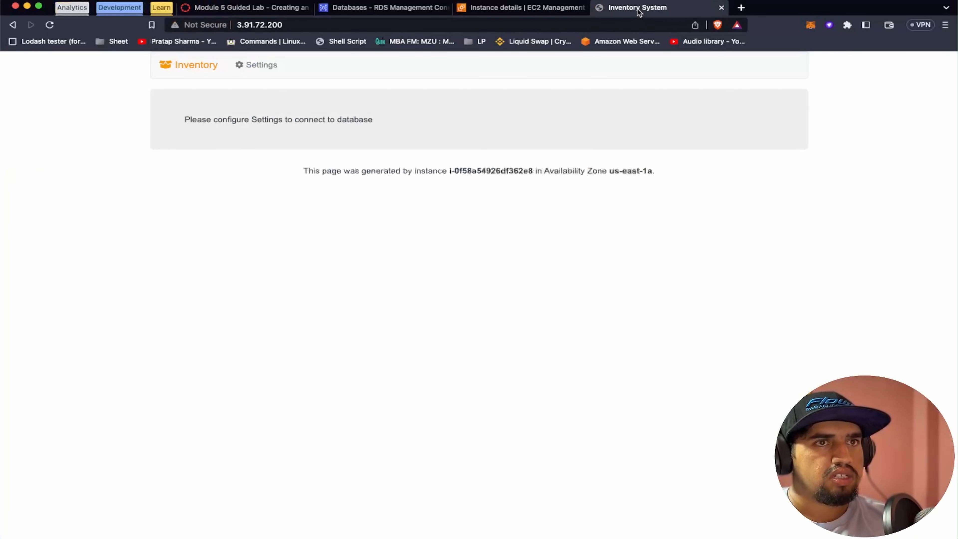
click(260, 67)
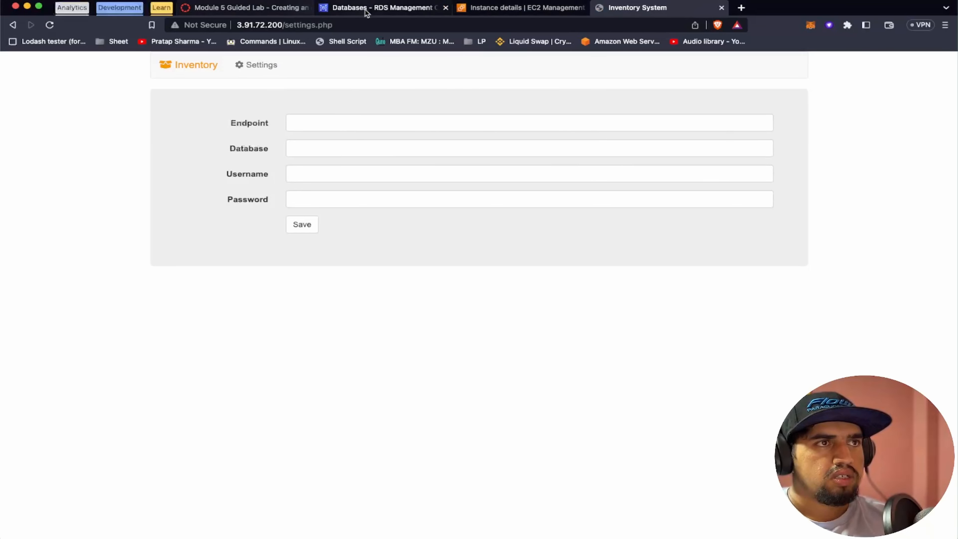
Review steps 20 to 24 of the lab instructions on retrieving the database endpoint from the RDS console.
click(243, 8)
scroll(340, 324, down, 2)
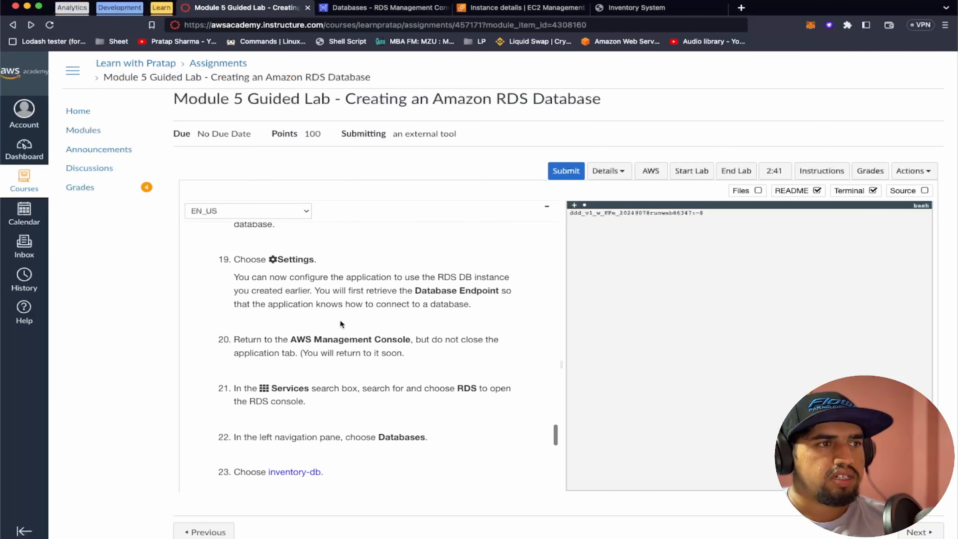
scroll(340, 320, down, 2)
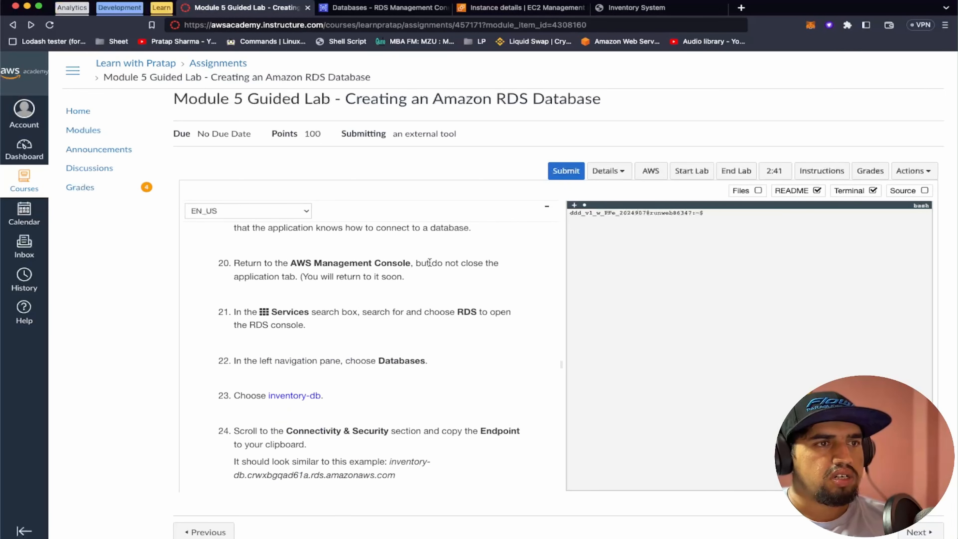
scroll(340, 292, down, 1)
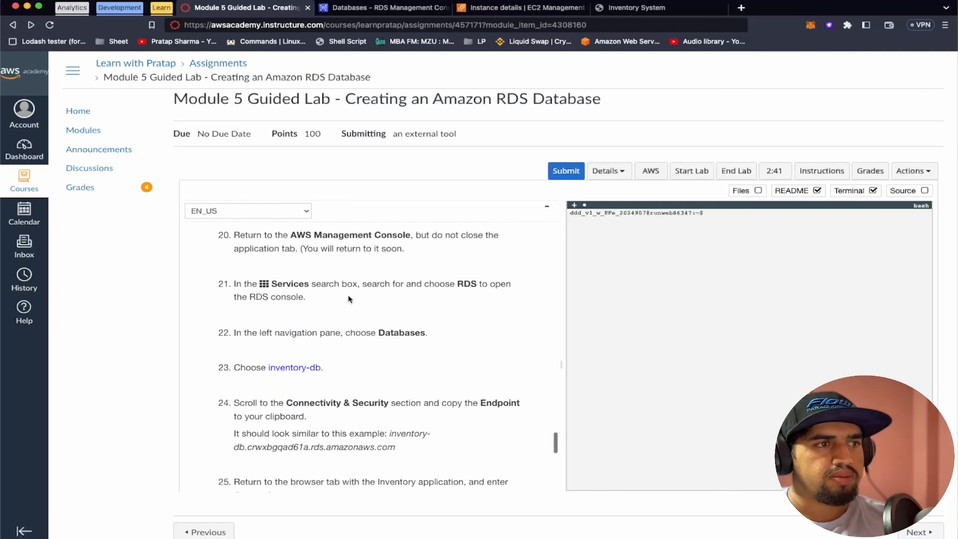
click(525, 8)
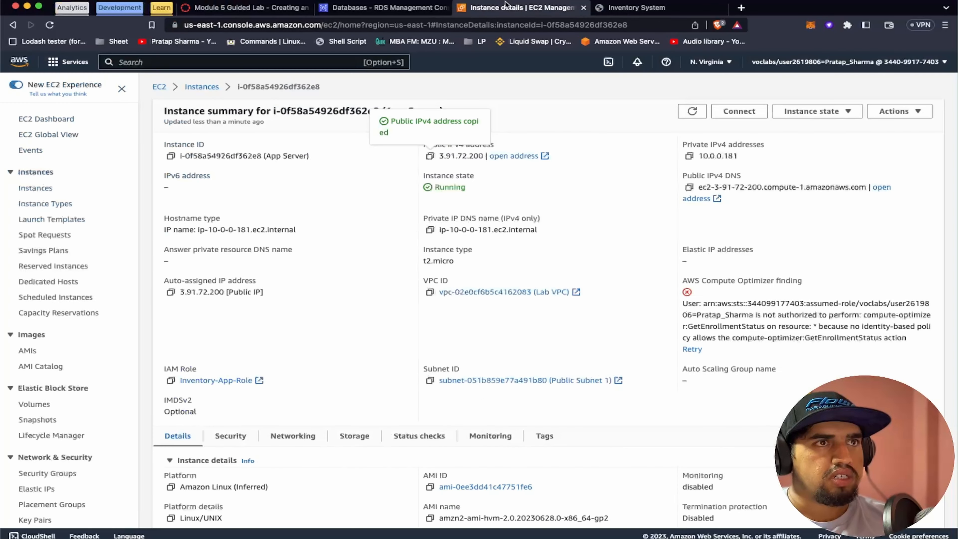
click(208, 65)
text(rds)
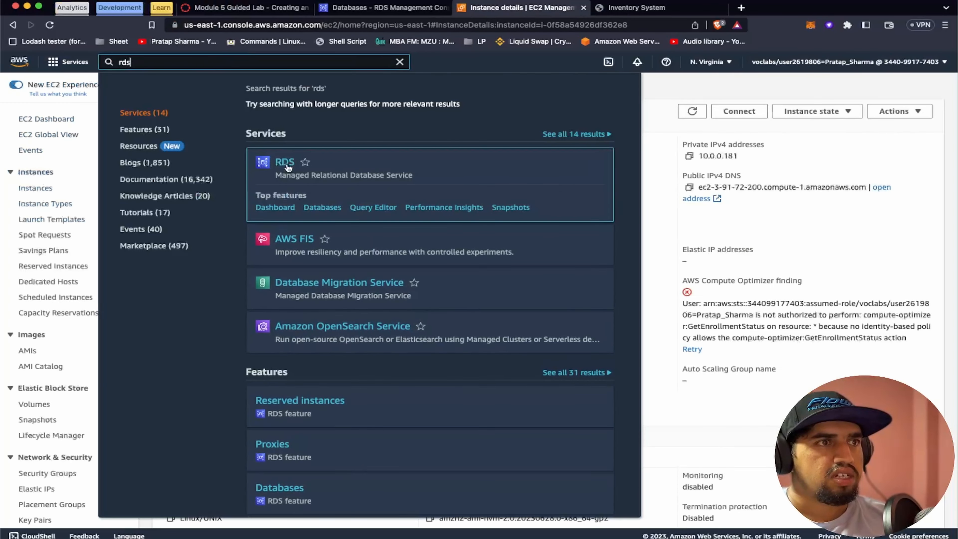
super+click(288, 168)
click(633, 8)
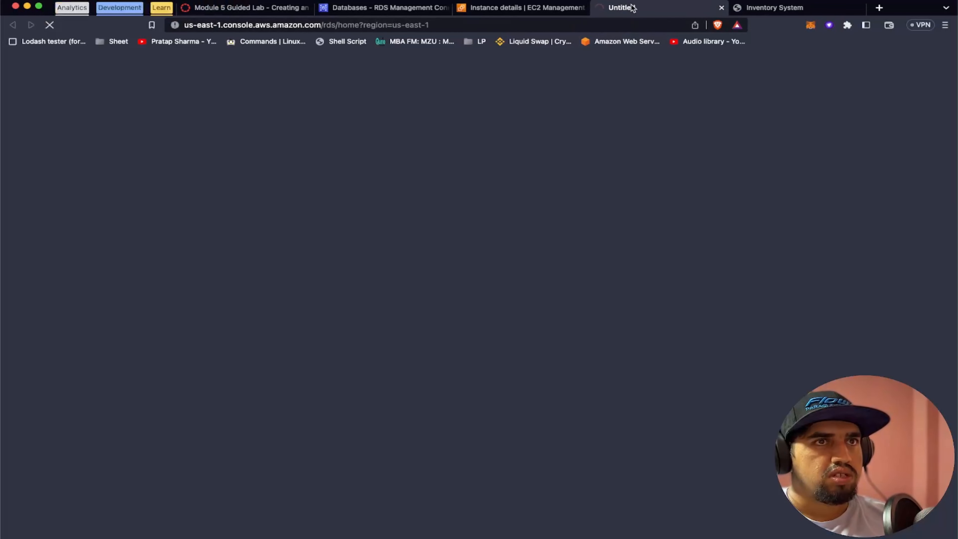
click(260, 8)
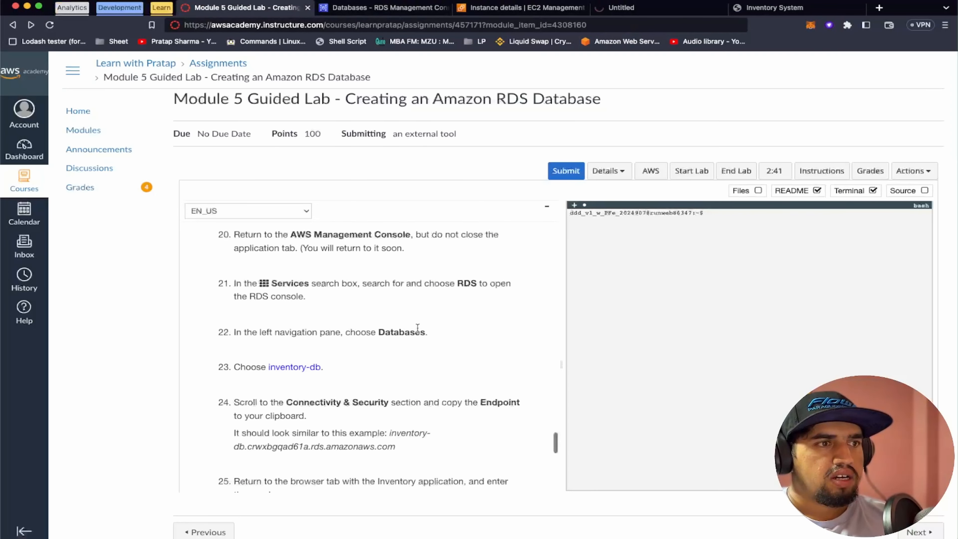
scroll(418, 328, down, 2)
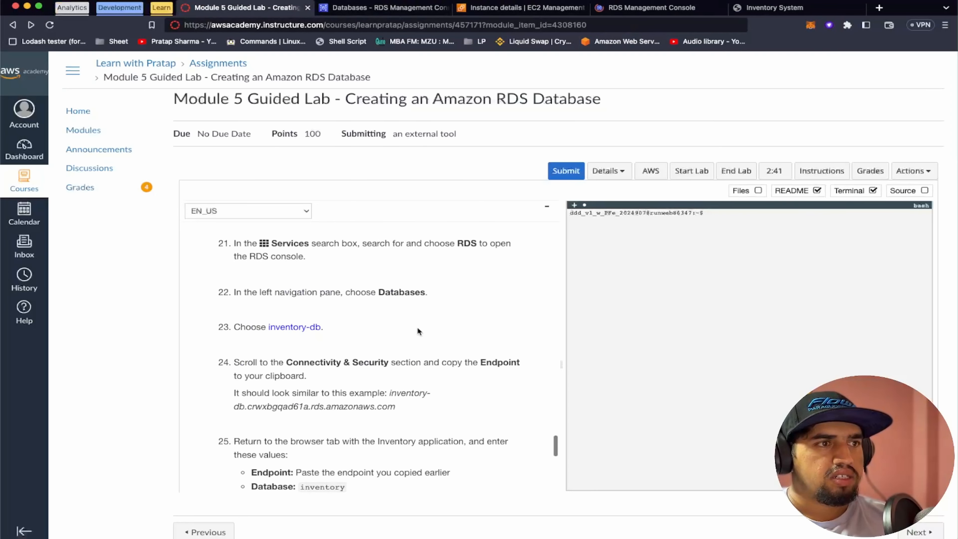
click(624, 11)
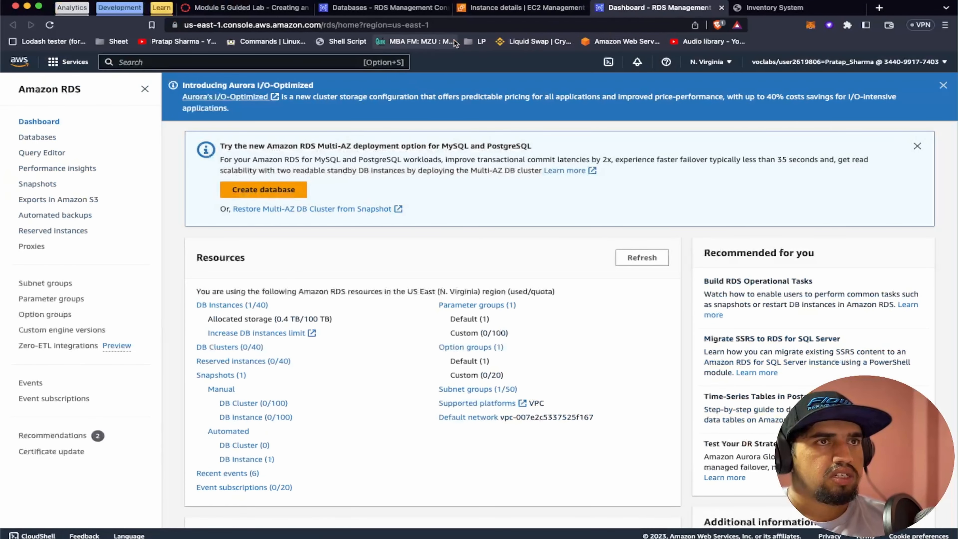
click(721, 7)
Return to the RDS databases list, check steps 22 to 25 of the lab instructions, and display the details of inventory-db.
click(383, 8)
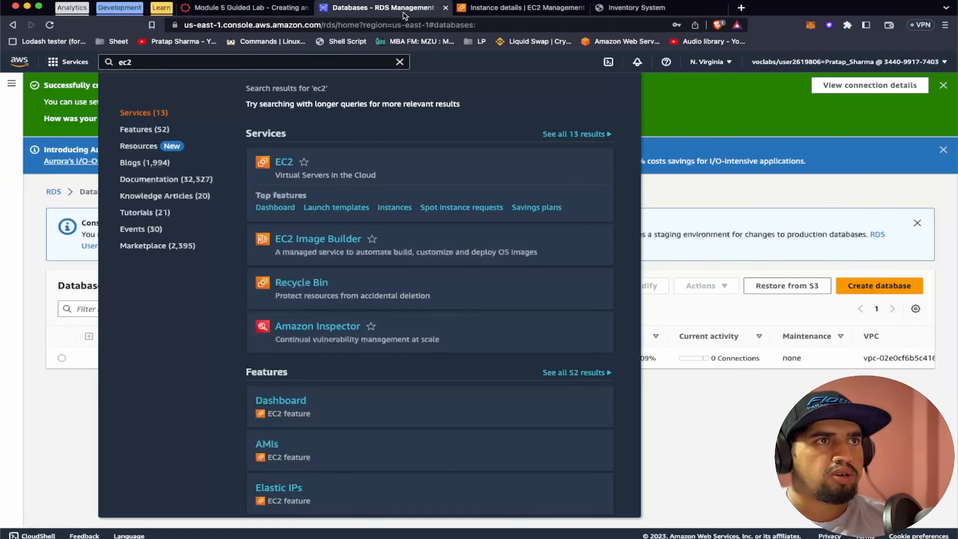
click(678, 172)
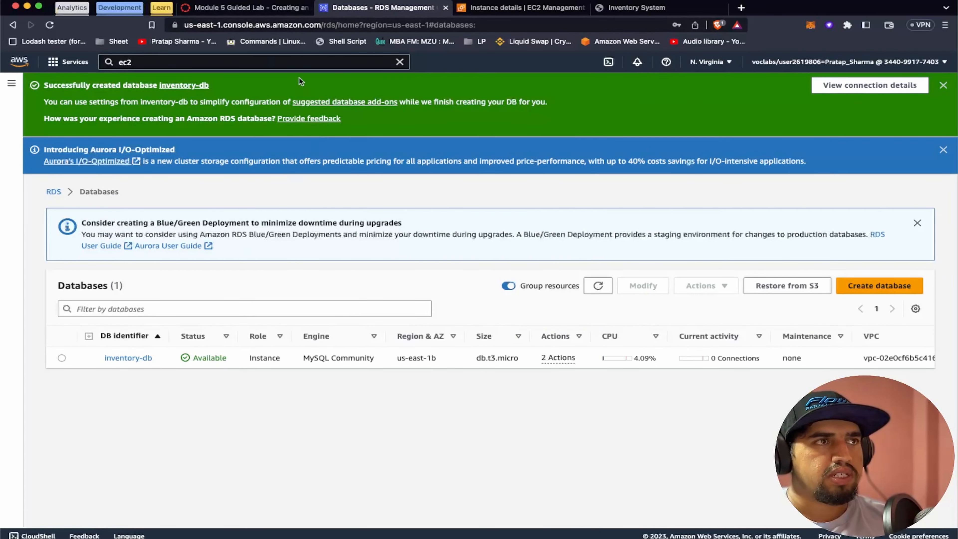
click(251, 8)
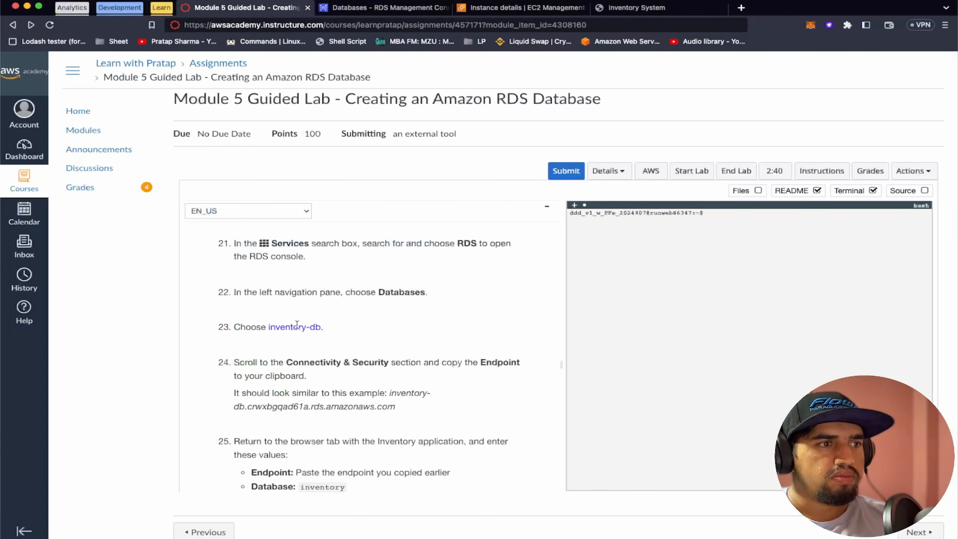
scroll(297, 325, down, 3)
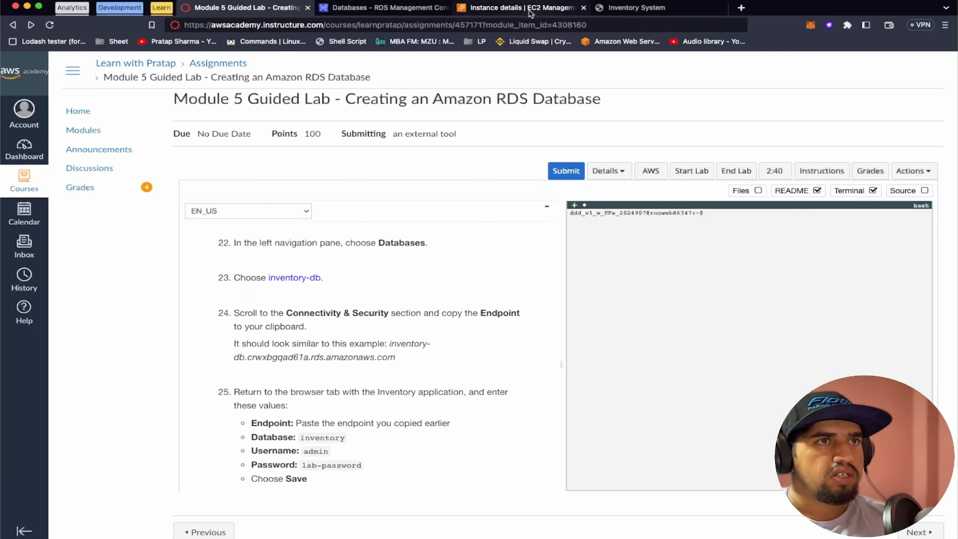
click(383, 7)
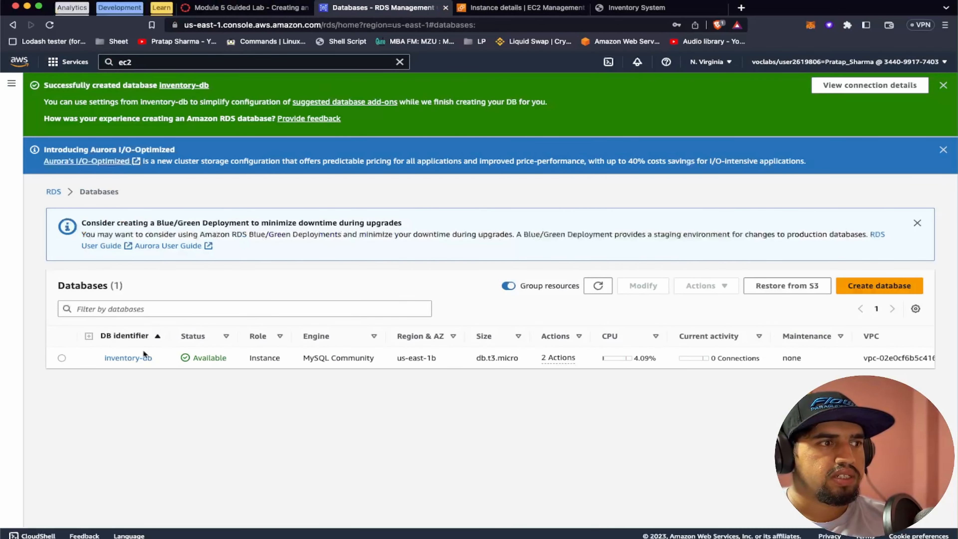
click(143, 357)
Check step 24 of the lab instructions and copy the inventory-db endpoint from its Connectivity & security details.
click(275, 9)
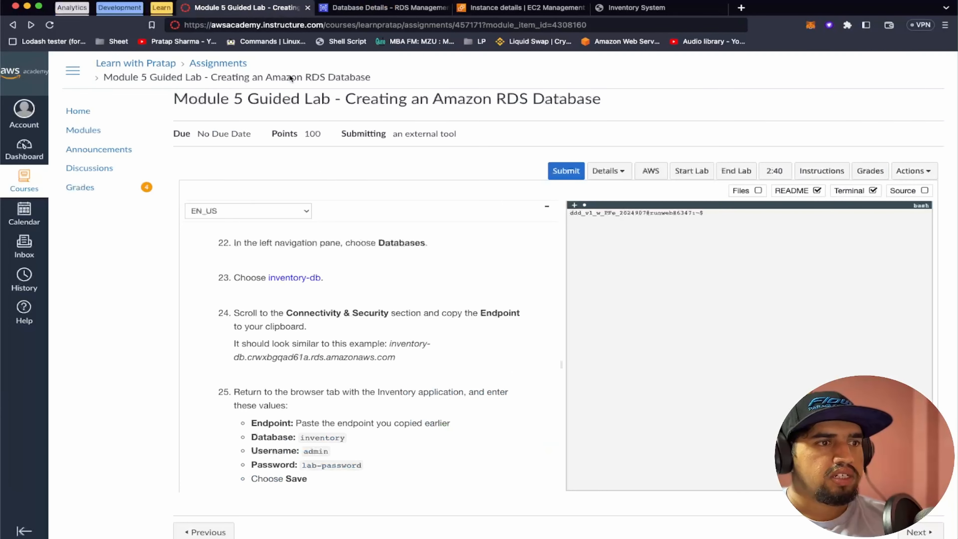
scroll(345, 340, down, 2)
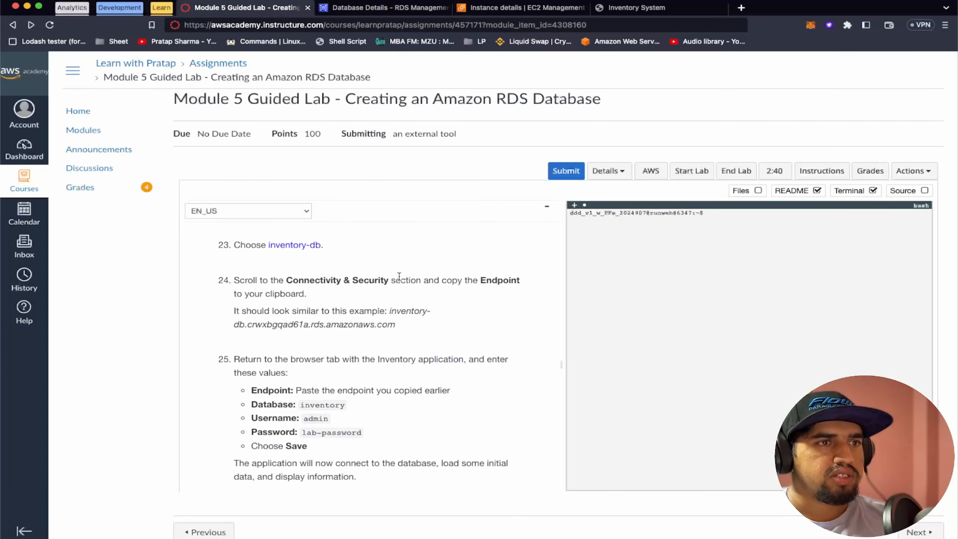
click(381, 9)
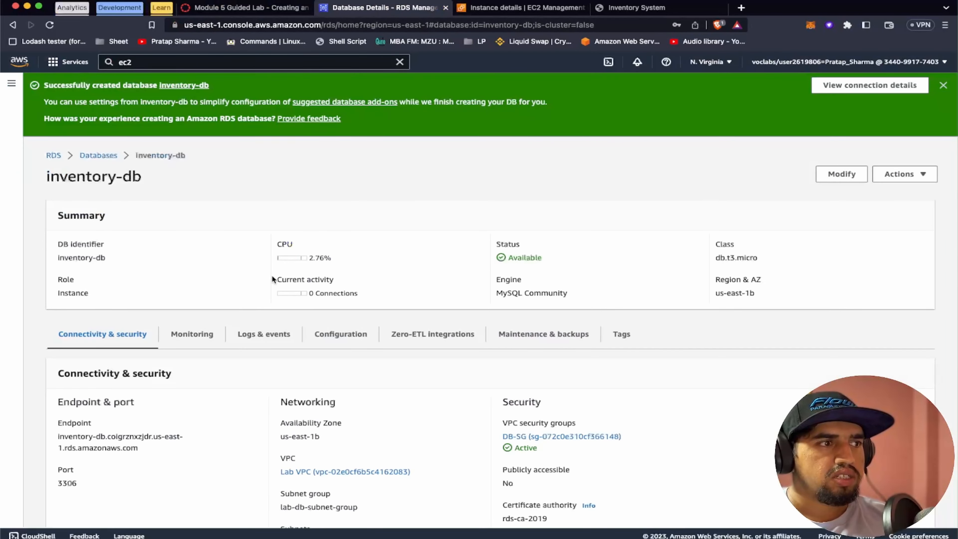
scroll(272, 275, down, 5)
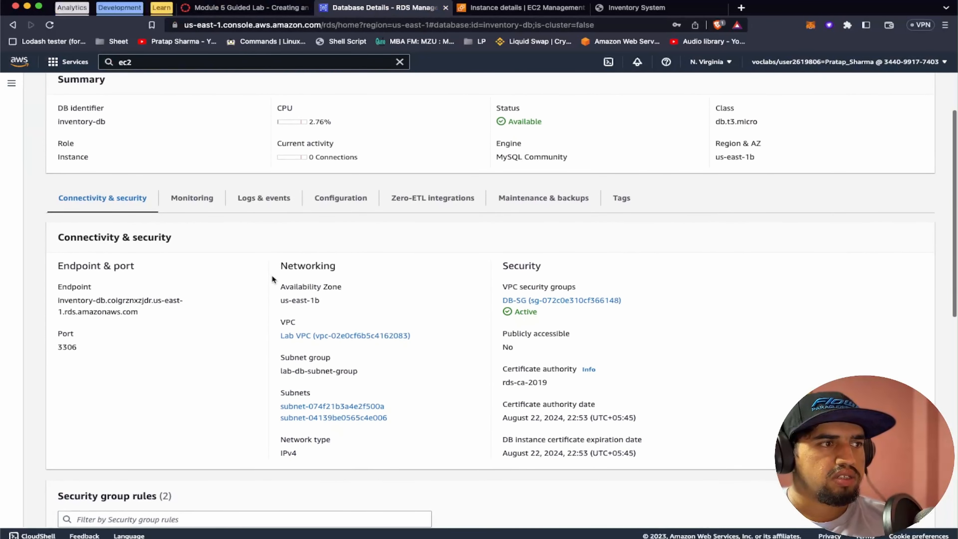
click(267, 11)
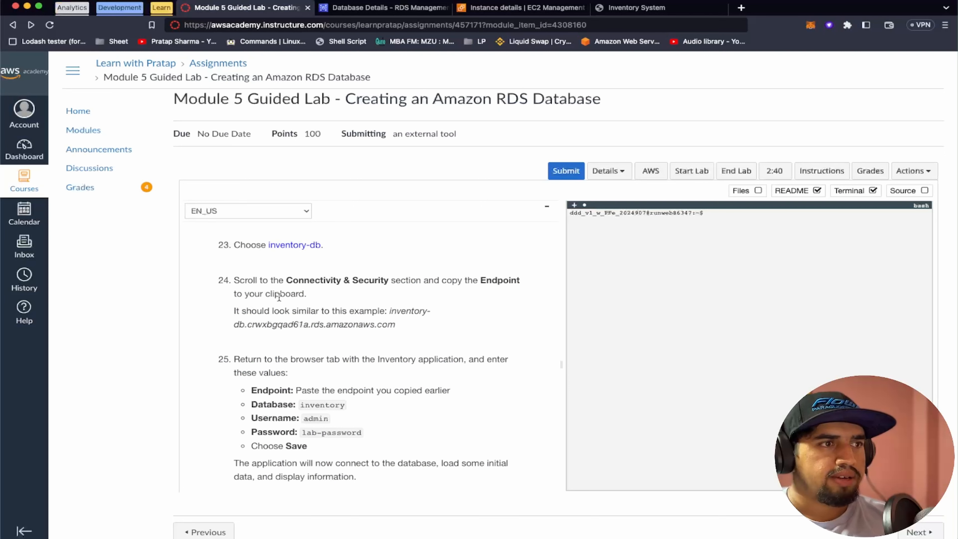
click(385, 7)
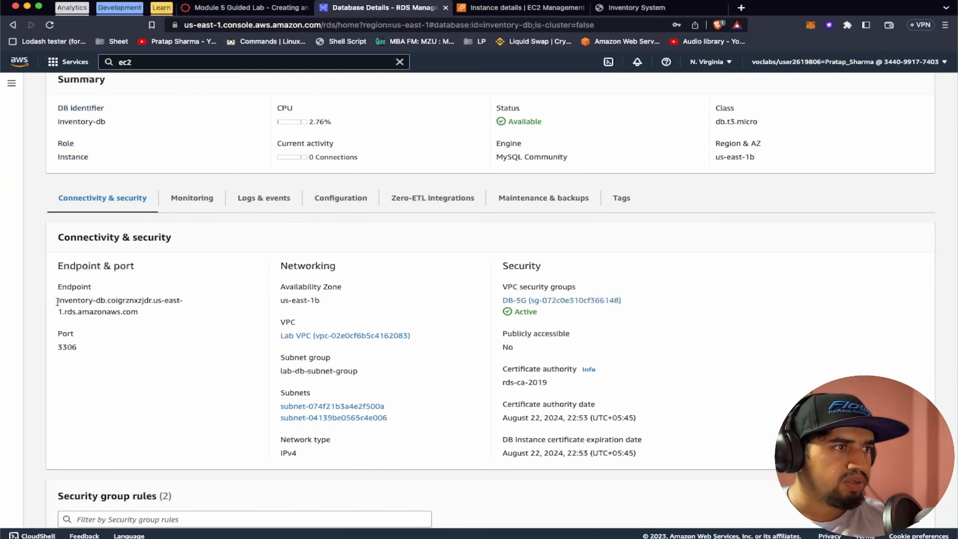
drag(57, 302, 137, 311)
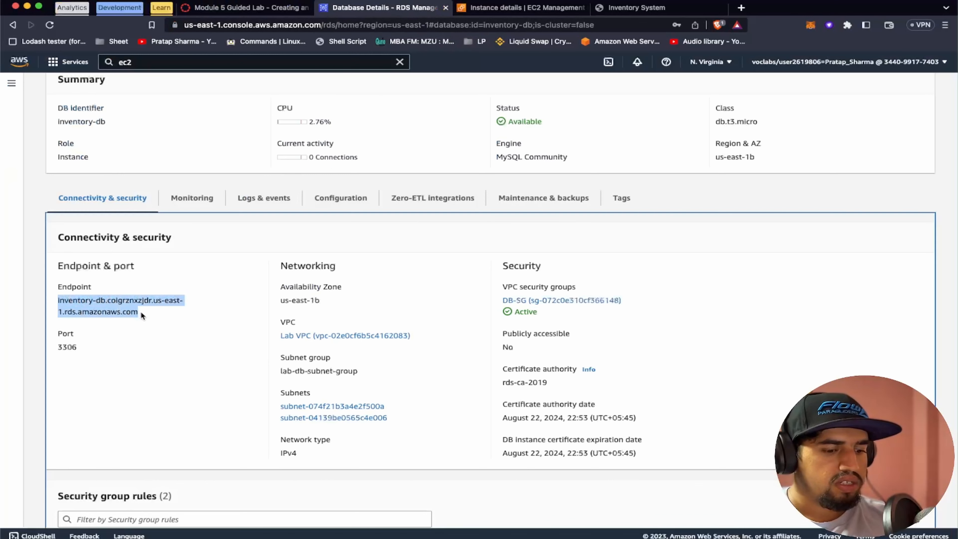
Review step 25 of the lab and set the Inventory application's endpoint to inventory-db.coigrznxzjdr.us-east-1.rds.amazonaws.com.
click(259, 9)
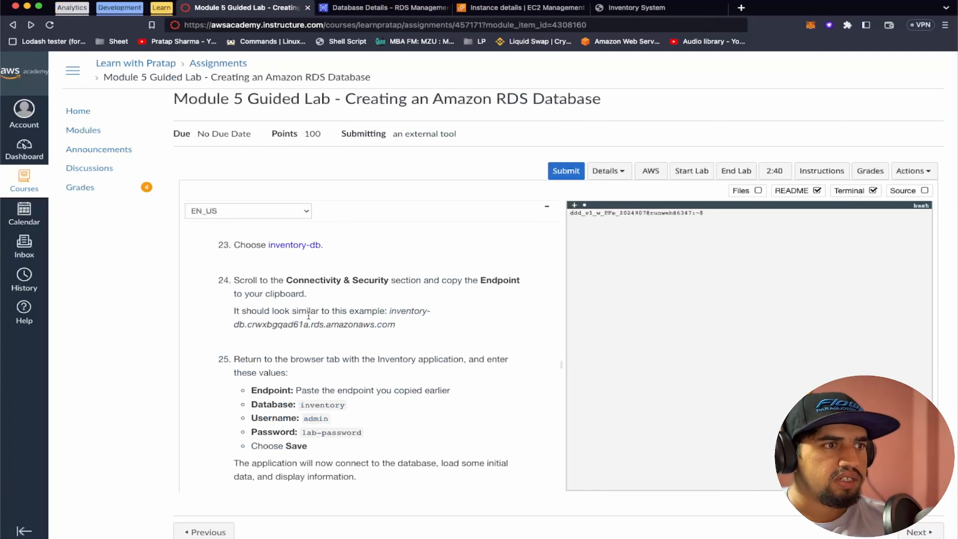
scroll(309, 316, down, 2)
scroll(308, 317, down, 2)
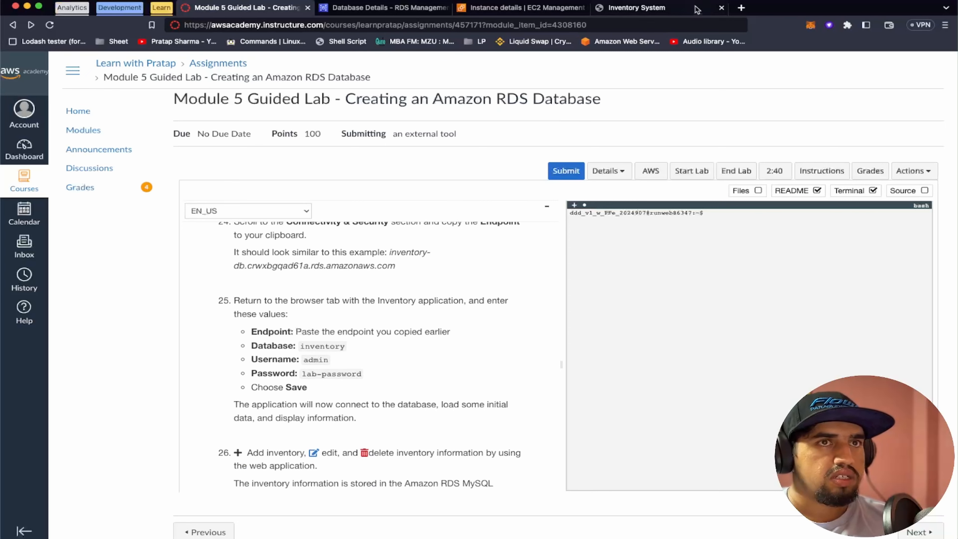
click(641, 8)
click(342, 127)
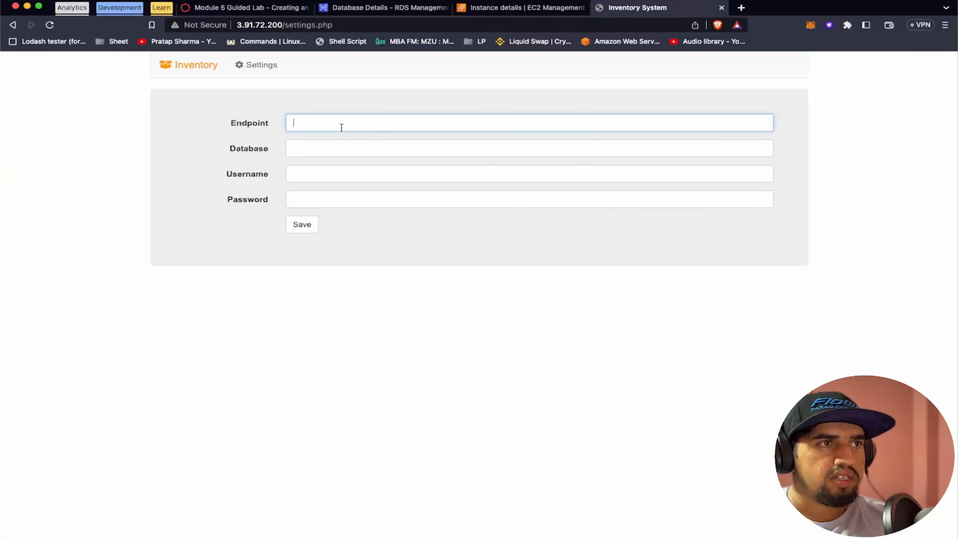
text(inventory-db.cojgrznxzjdr.us-east-1.rds.amazonaws.com)
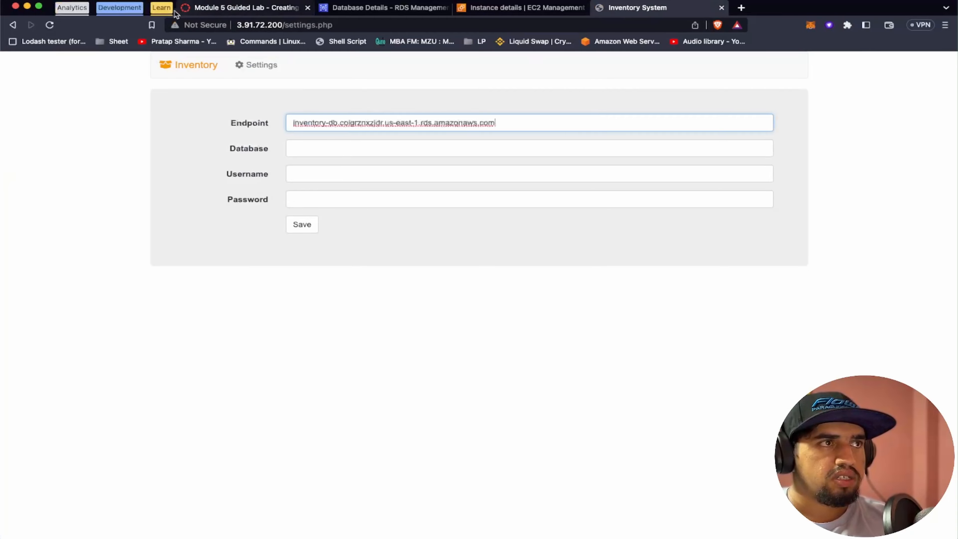
Copy the database name inventory from step 25 of the lab into the Inventory application's Database setting.
click(231, 8)
double_click(310, 346)
key(super+c)
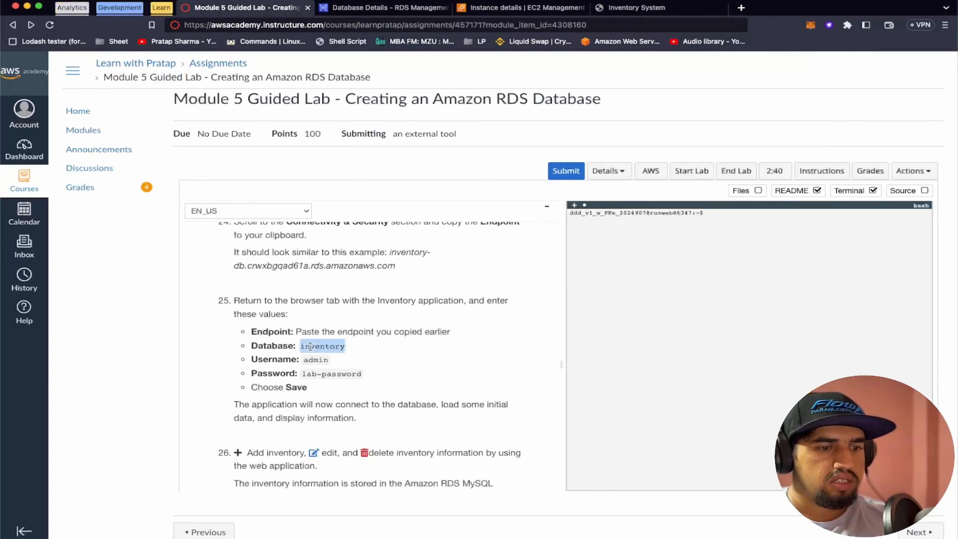
click(636, 11)
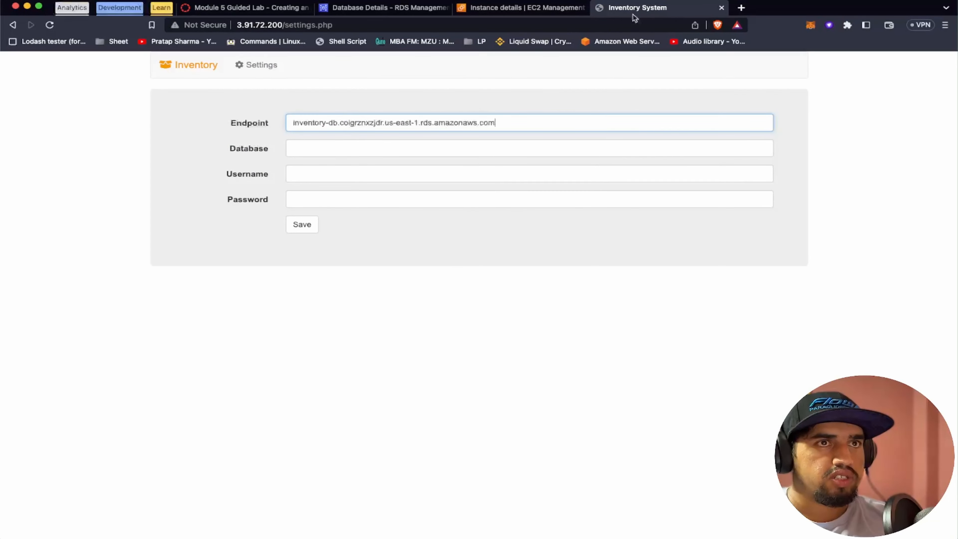
click(337, 151)
key(super+v)
Copy the username admin from step 25 of the lab into the Inventory application's Username setting.
click(288, 7)
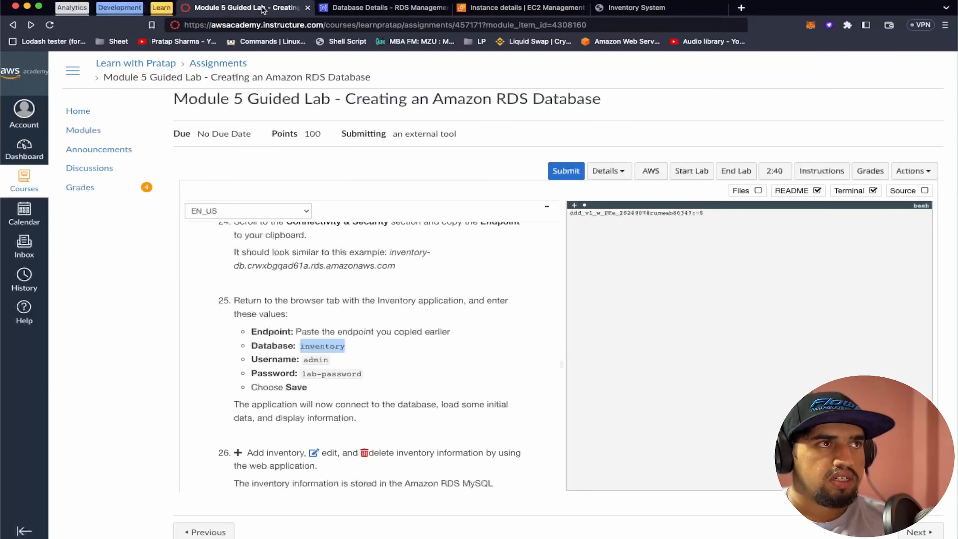
double_click(316, 360)
key(super+c)
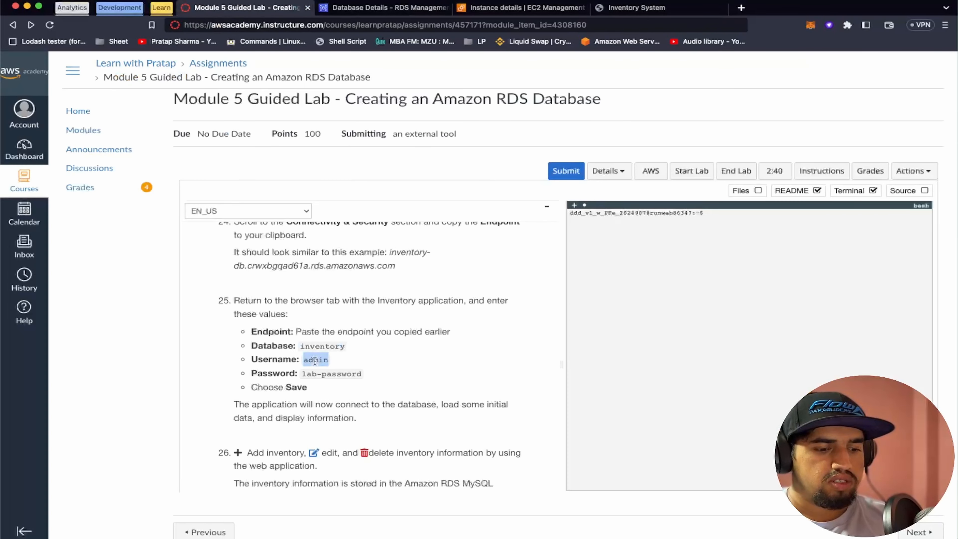
click(636, 7)
click(332, 178)
key(super+v)
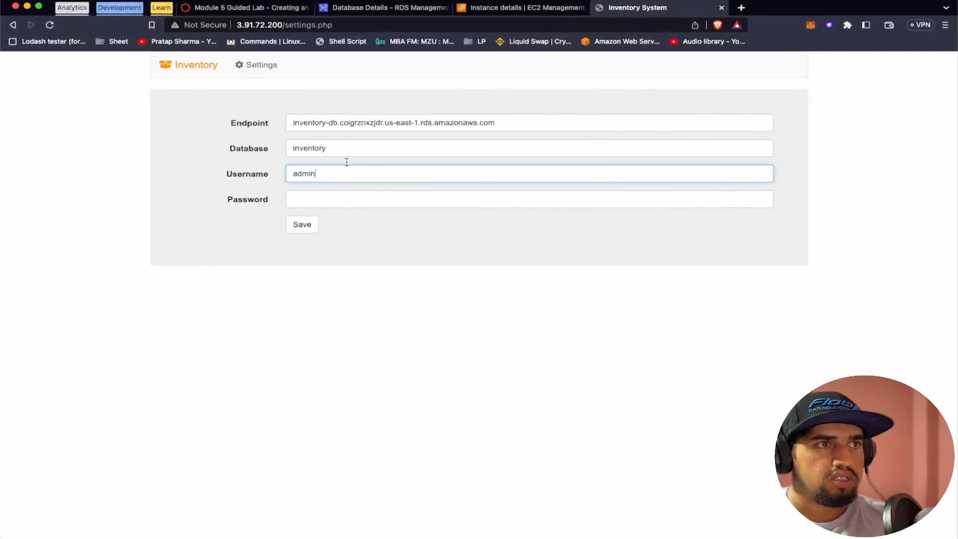
Copy the database password from step 25 of the lab into the Inventory application's Password setting and save the connection settings.
click(270, 7)
drag(302, 374, 363, 375)
key(super+c)
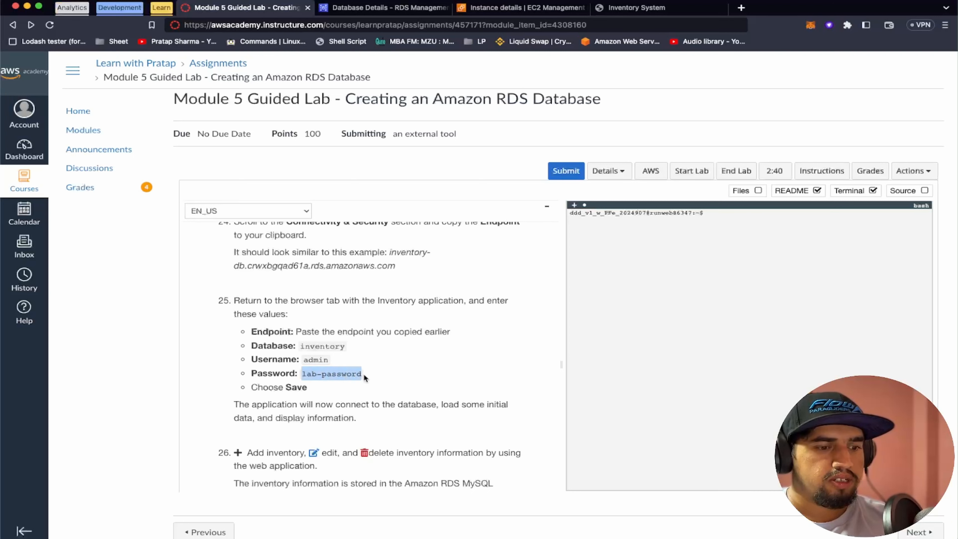
click(637, 8)
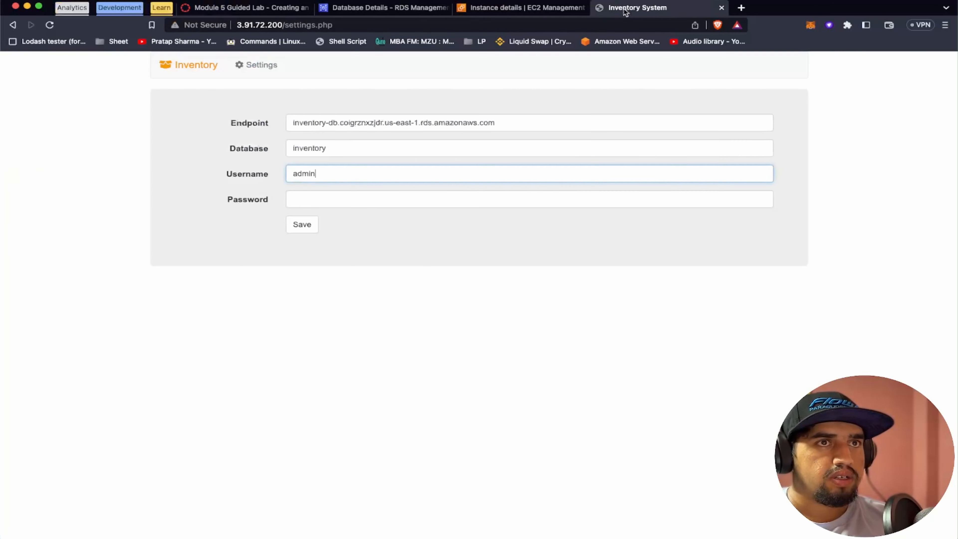
click(311, 197)
key(super+v)
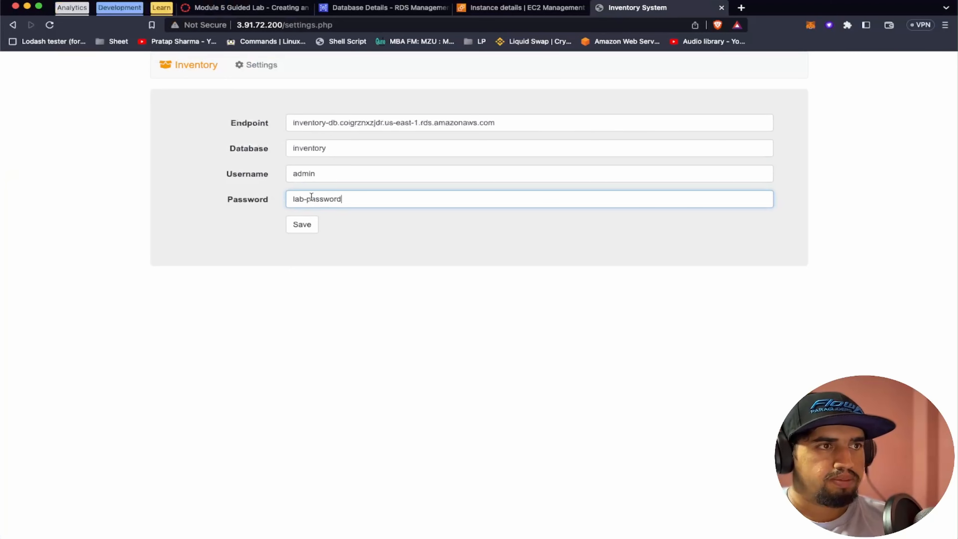
click(300, 229)
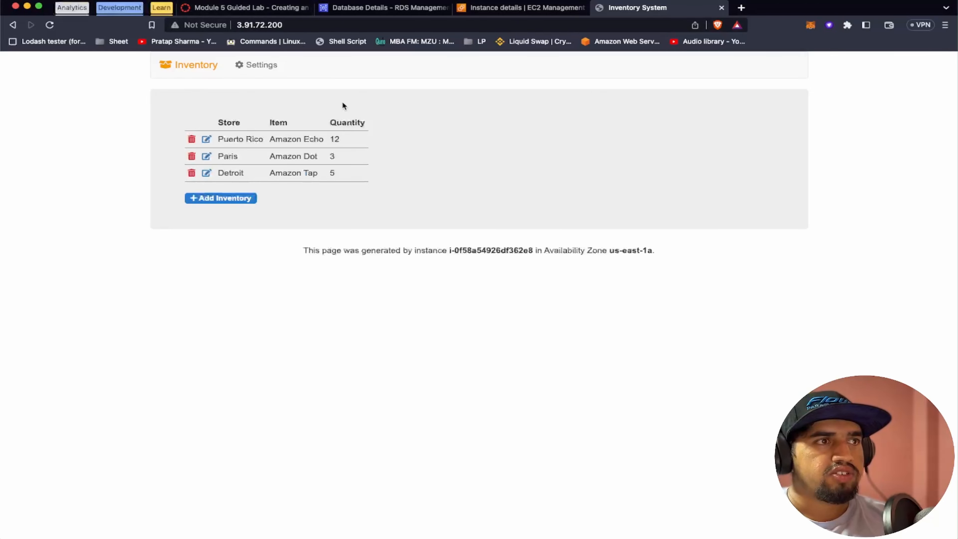
Review lab steps 26 and 27, and start a new record in the Inventory application with Nepal as the store.
click(274, 11)
scroll(366, 393, down, 3)
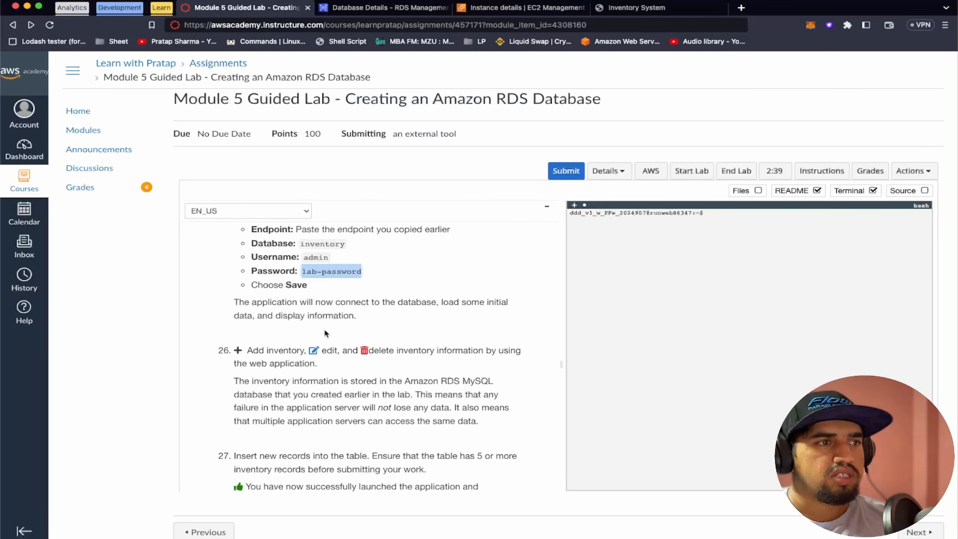
scroll(324, 328, down, 3)
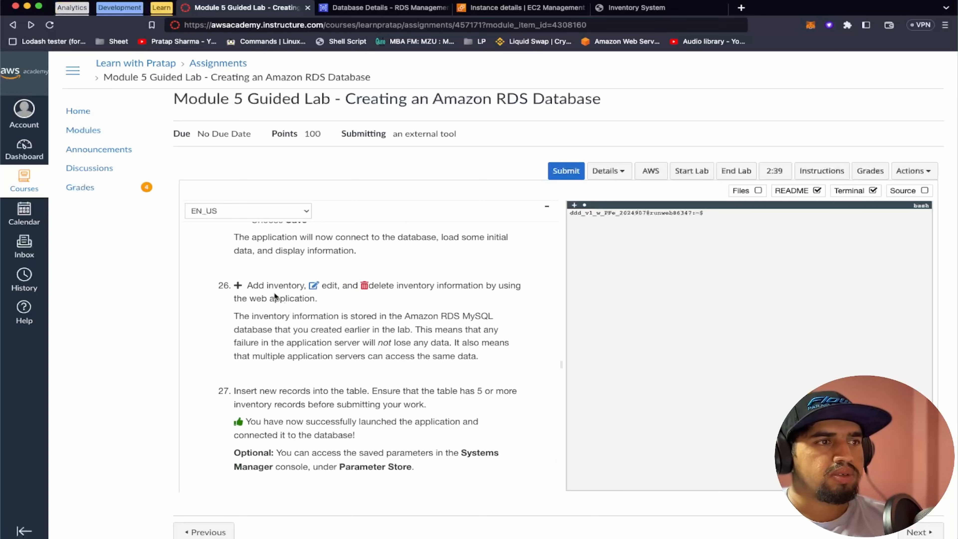
scroll(343, 324, down, 2)
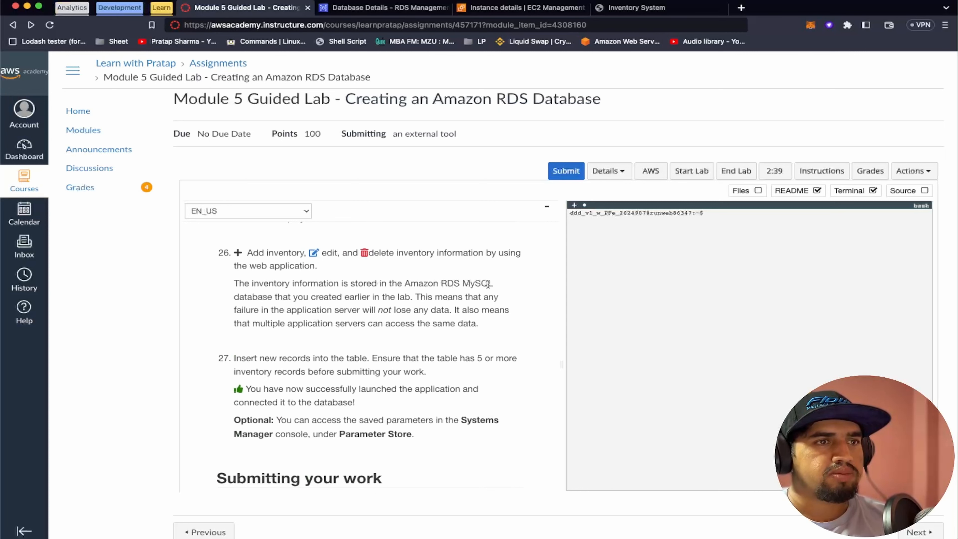
click(628, 7)
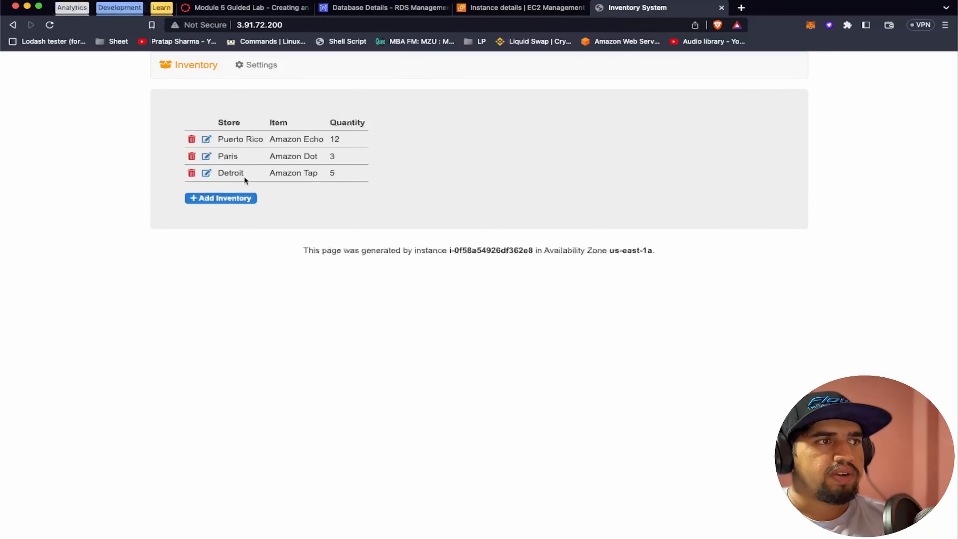
click(234, 198)
click(255, 160)
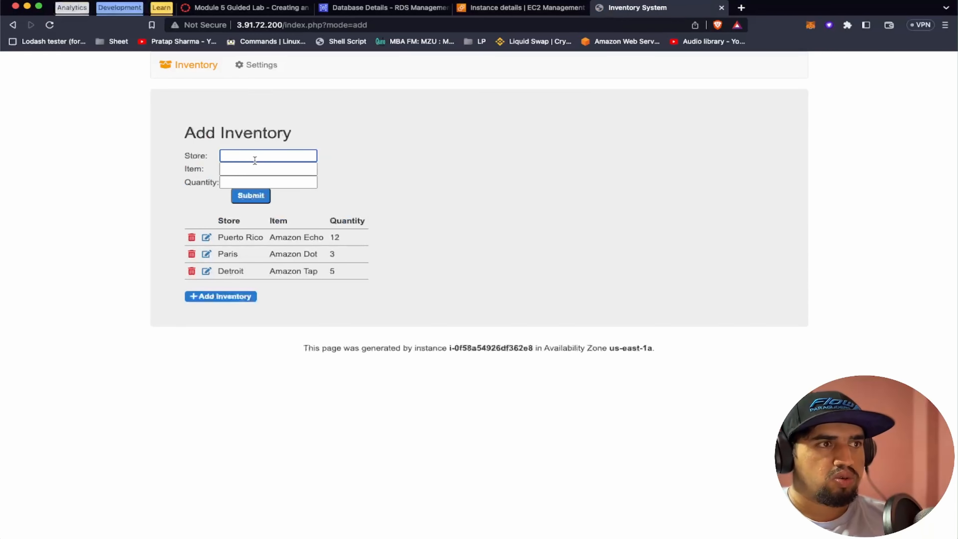
text(Learn)
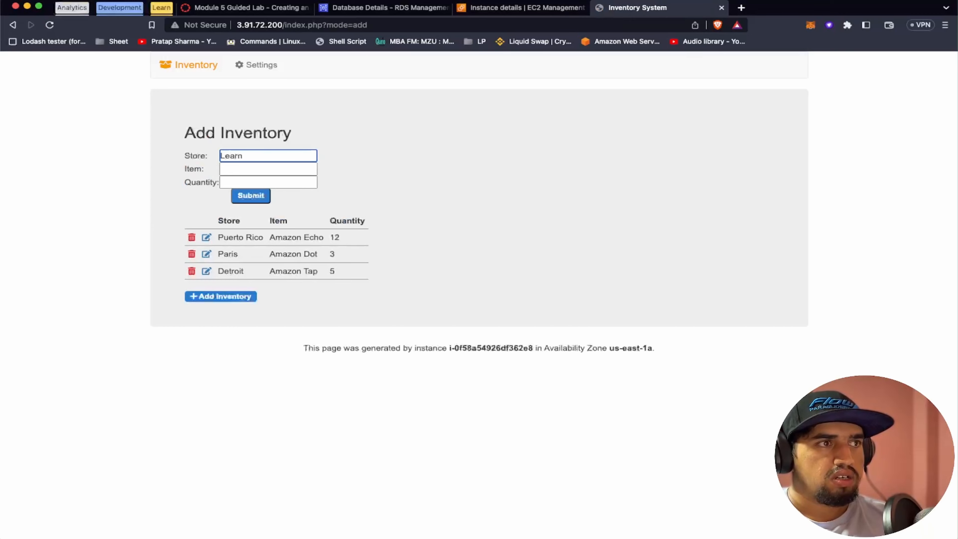
key(super+a)
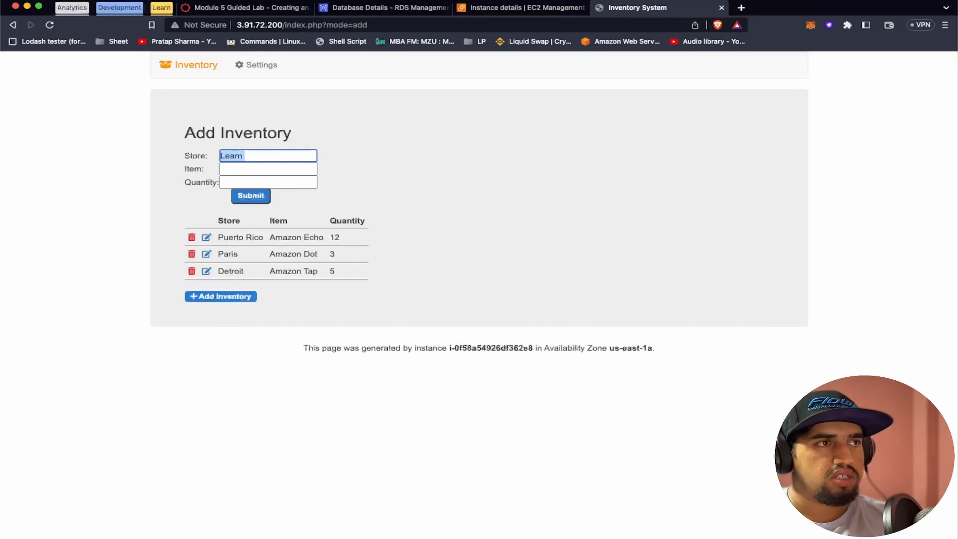
text(Nepal)
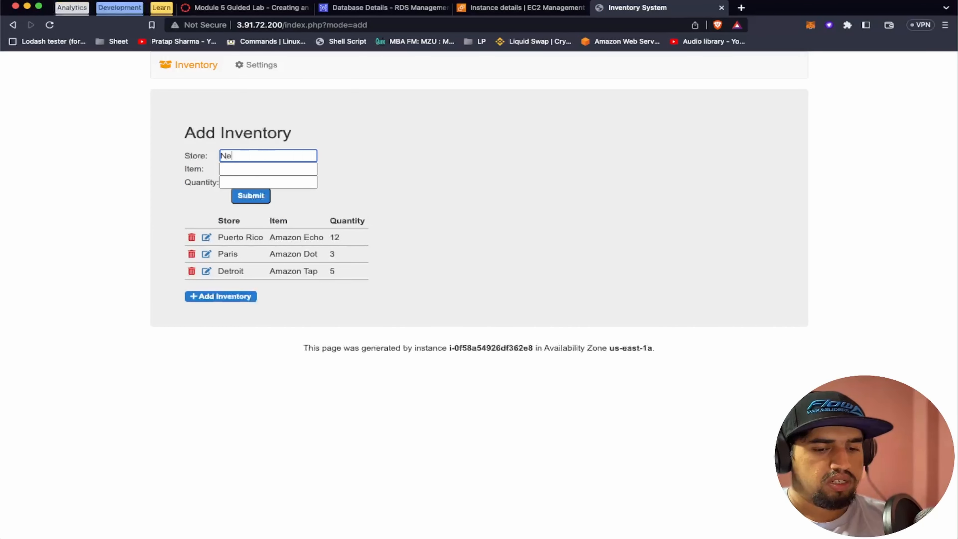
Enter the channel's name as the Nepal record's item, set the quantity to 100, and submit the record.
click(234, 167)
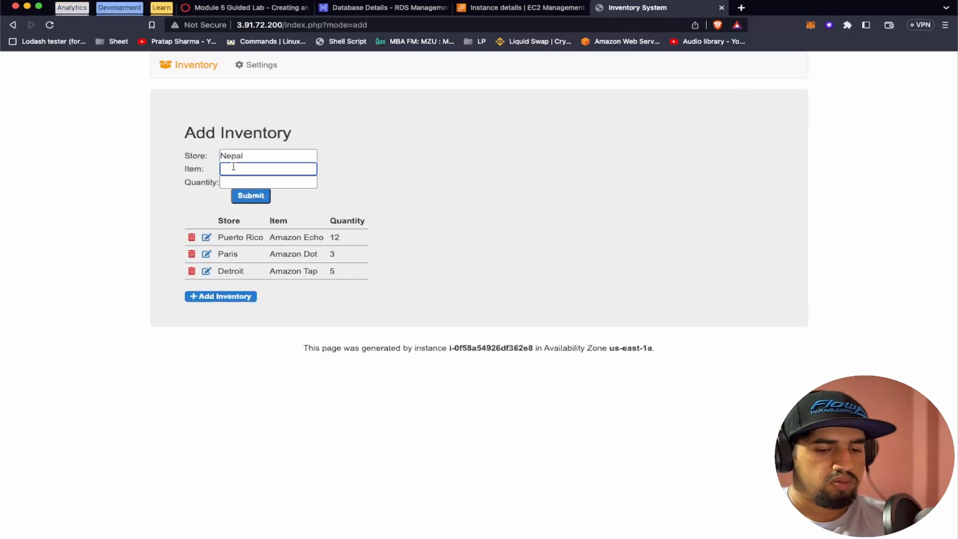
text(Learn With)
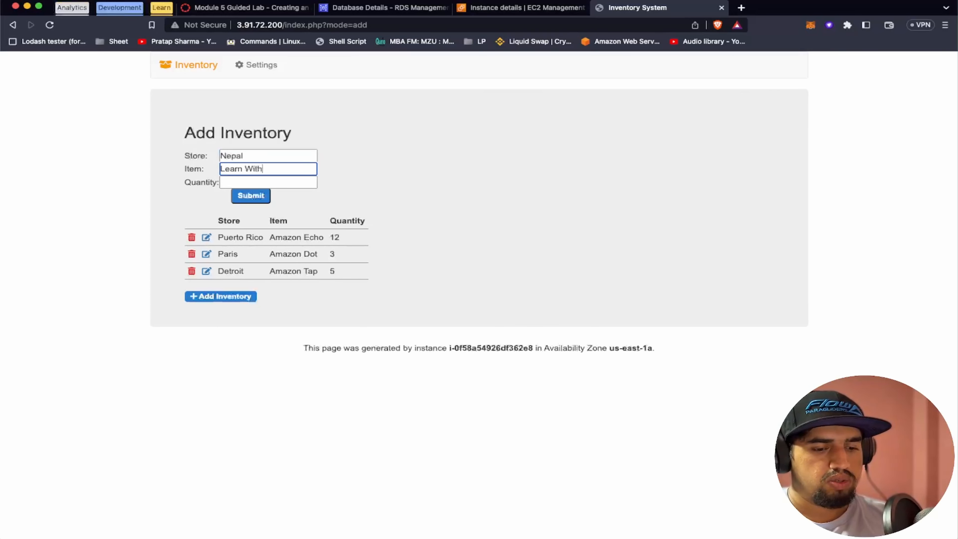
text( Pratap)
click(233, 182)
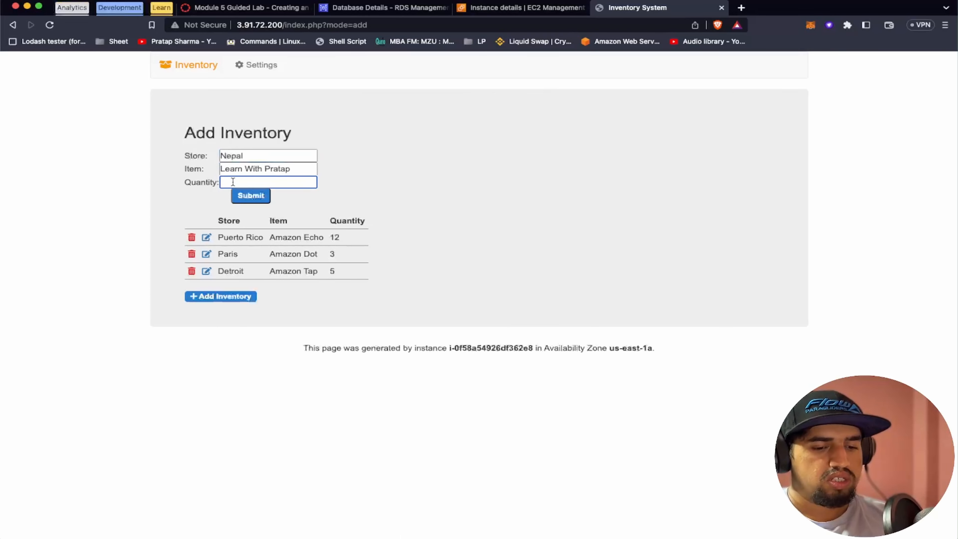
text(100)
click(256, 196)
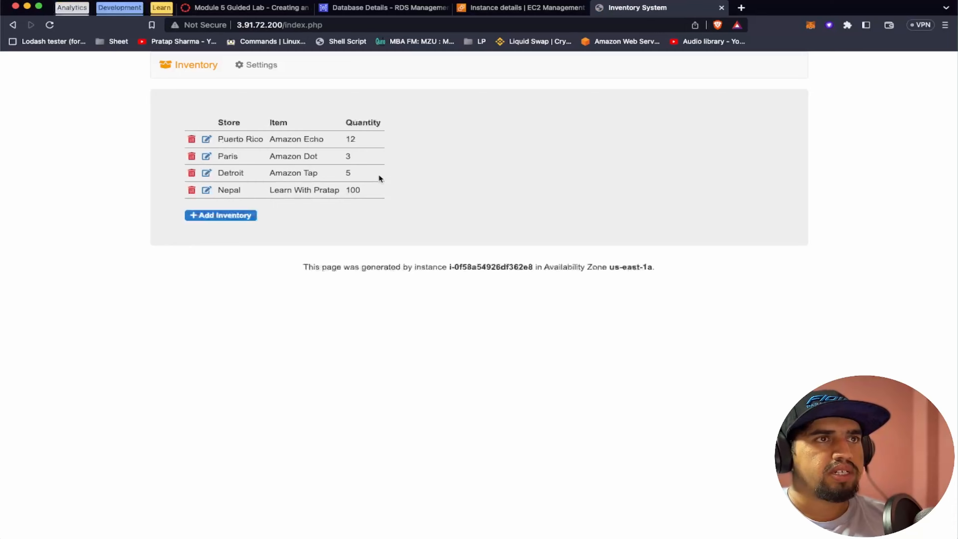
Review step 27 and the Submitting your work section of the lab instructions.
click(353, 8)
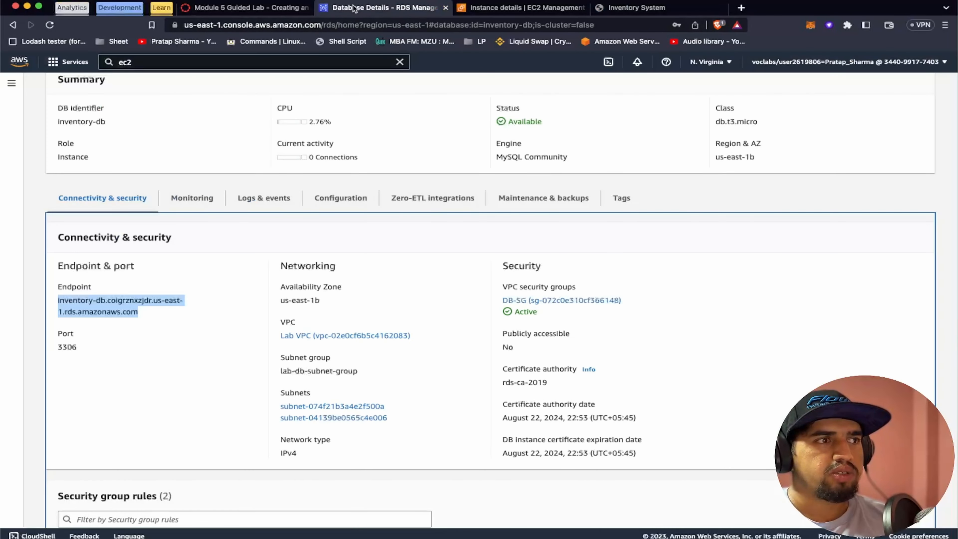
click(249, 9)
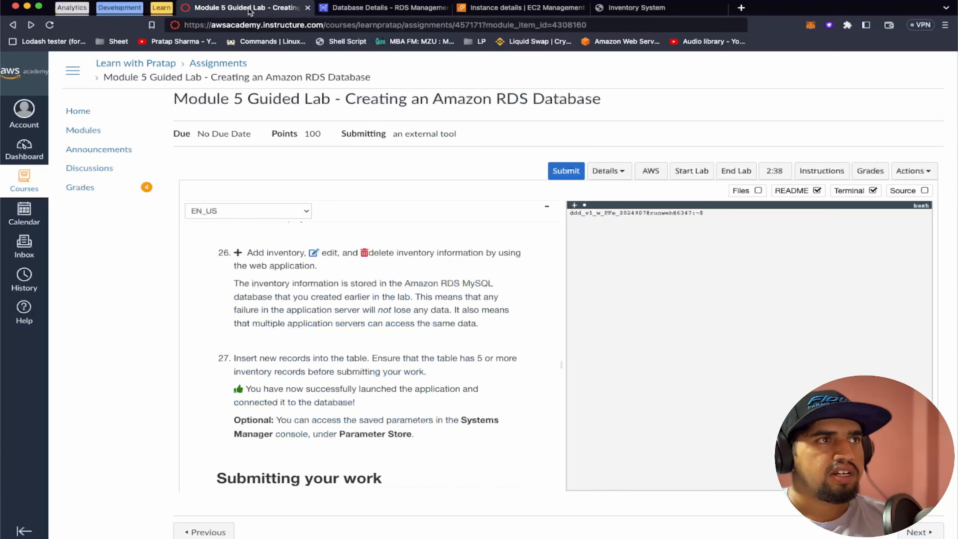
scroll(373, 314, down, 3)
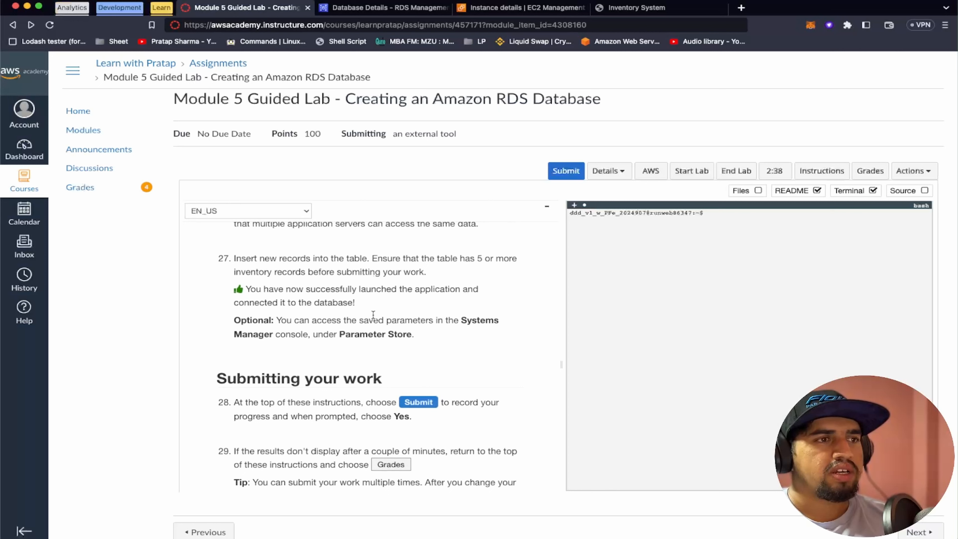